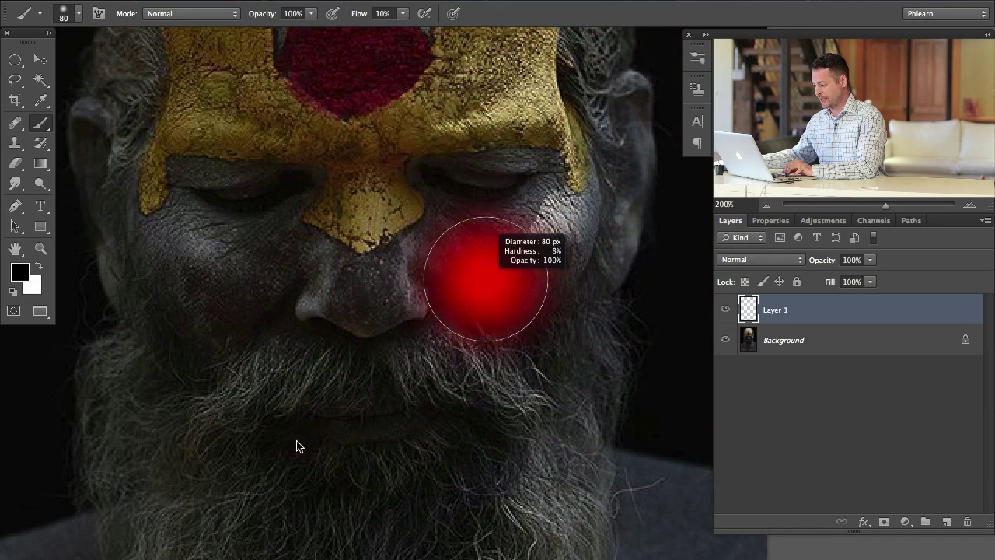
Step: Shrink the brush to a small tip and set the foreground colour to magenta
left_click_drag(318, 315, 284, 325)
left_click(20, 272)
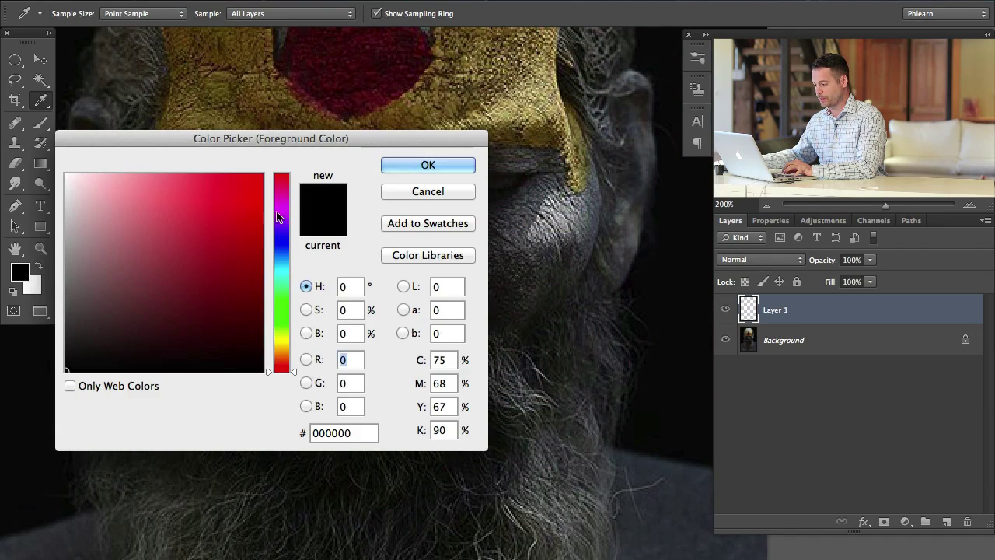
left_click(214, 198)
left_click(263, 175)
left_click(427, 165)
Step: Paint thin magenta outlines around the lit rim of hair along the crown of the man's head
left_click_drag(453, 404, 455, 555)
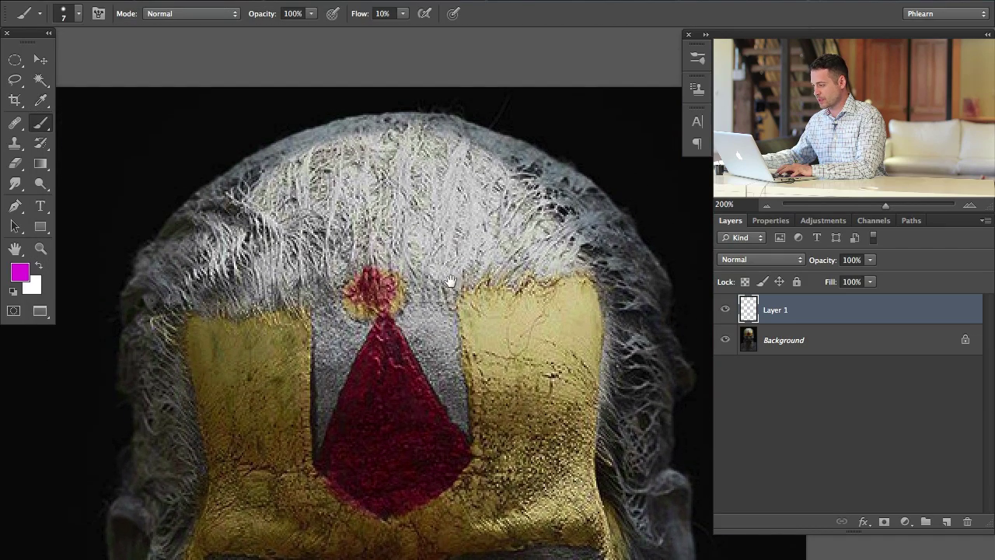
left_click_drag(320, 148, 318, 148)
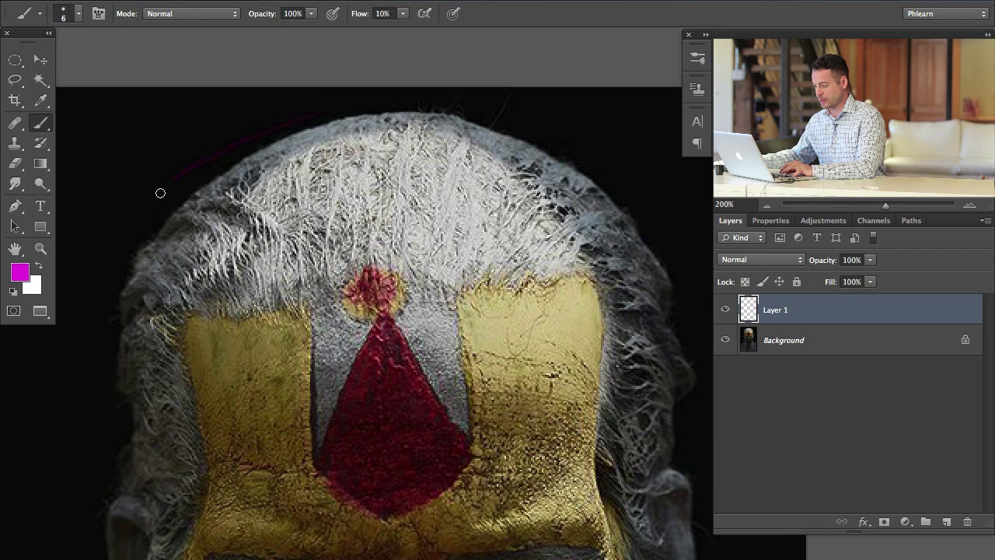
left_click_drag(236, 193, 351, 115)
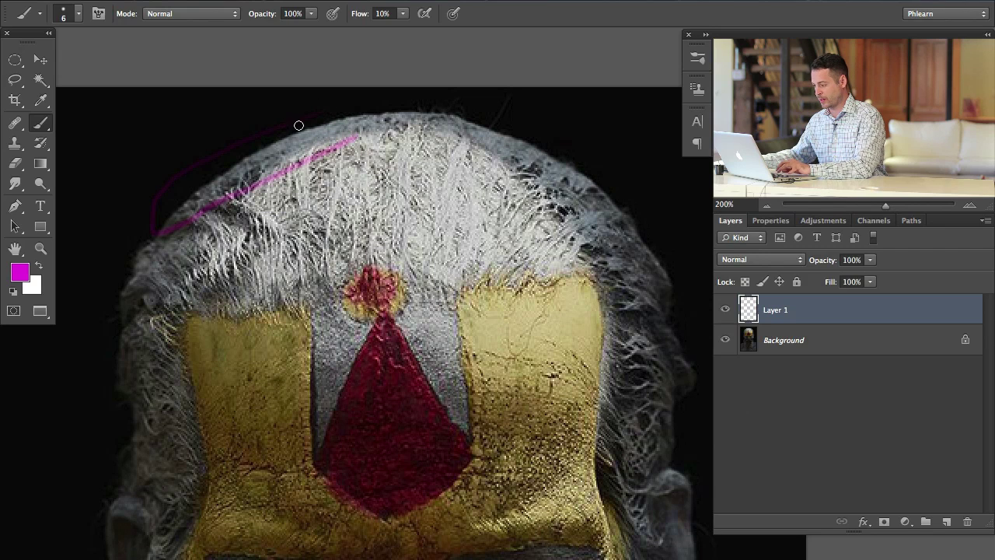
mouse_move(154, 201)
left_mouse_down()
mouse_move(365, 137)
mouse_move(475, 131)
mouse_move(657, 272)
mouse_move(598, 164)
mouse_move(362, 94)
left_mouse_up()
key("super+minus")
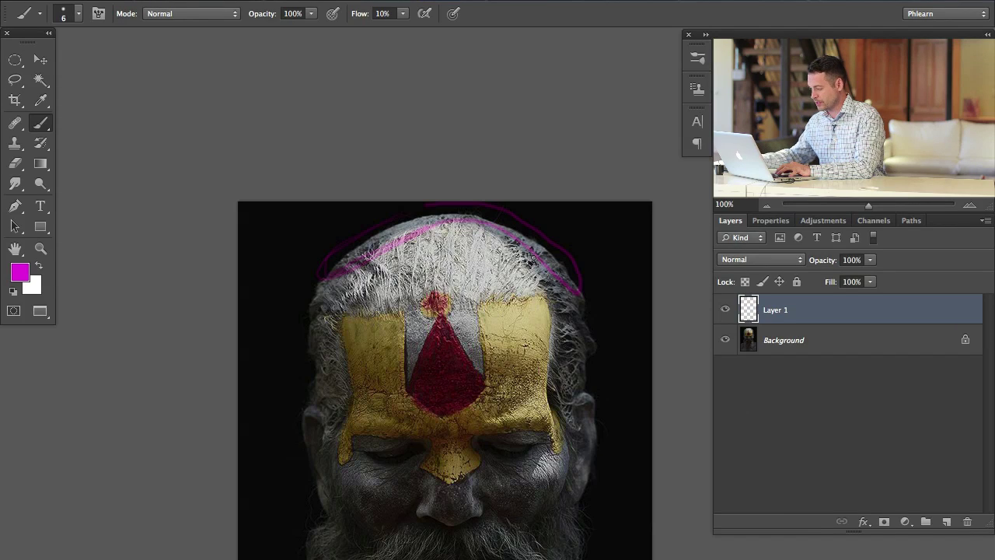
Step: Circle the rim light running down the hair on the image-right side of the head in magenta
mouse_move(373, 363)
left_mouse_down()
mouse_move(318, 156)
mouse_move(309, 207)
mouse_move(292, 226)
left_mouse_up()
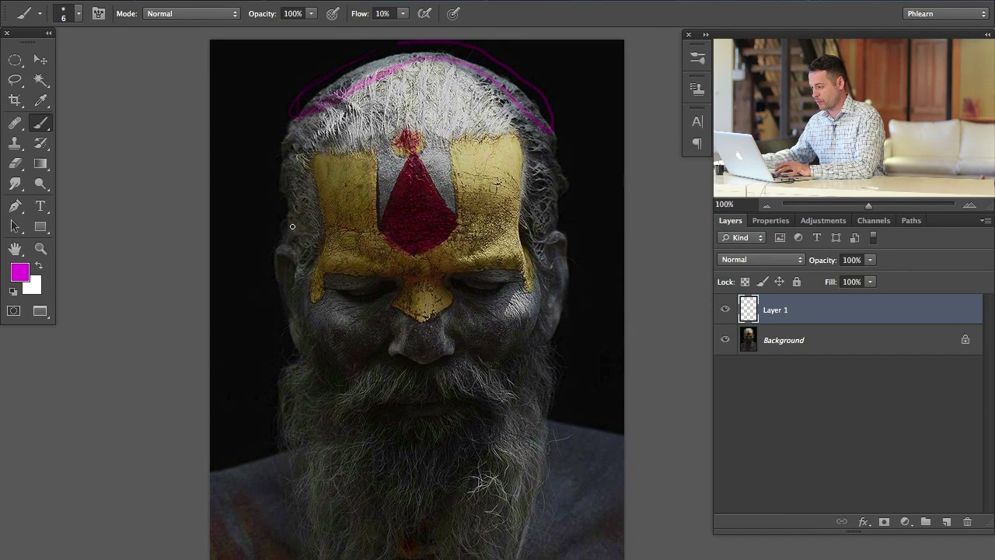
key("super+plus")
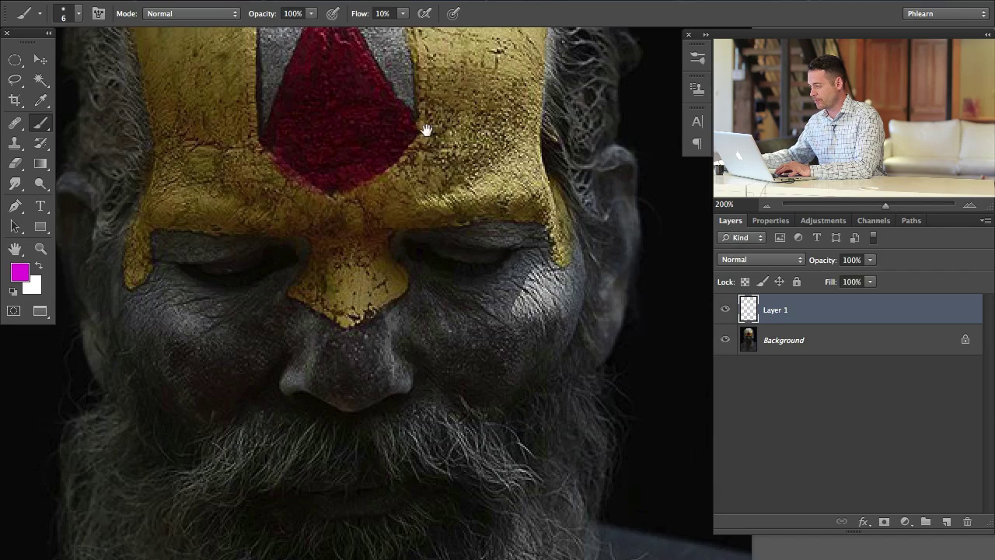
scroll(497, 171, "up", 5)
mouse_move(537, 179)
left_mouse_down()
mouse_move(563, 382)
mouse_move(595, 349)
left_mouse_up()
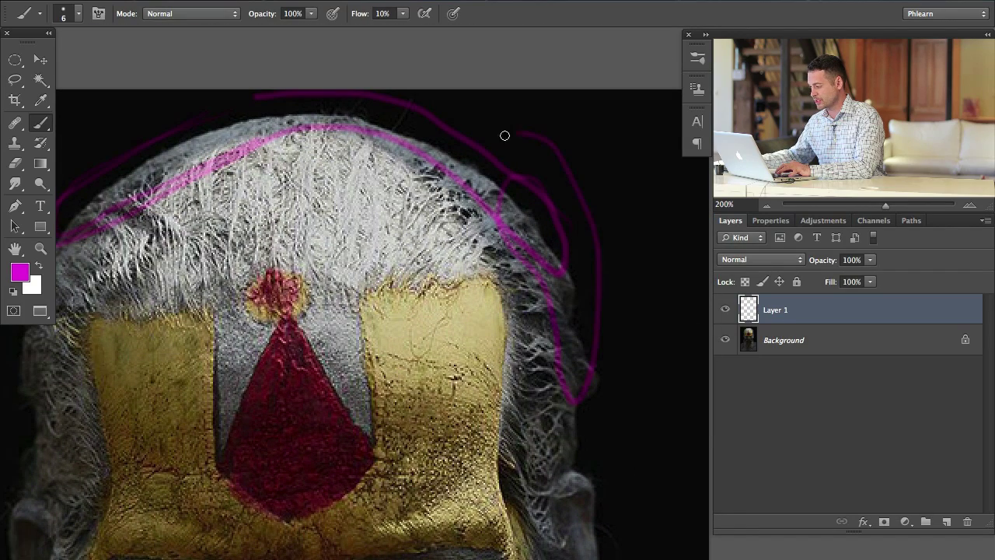
left_click_drag(506, 135, 543, 302)
left_click_drag(521, 335, 521, 99)
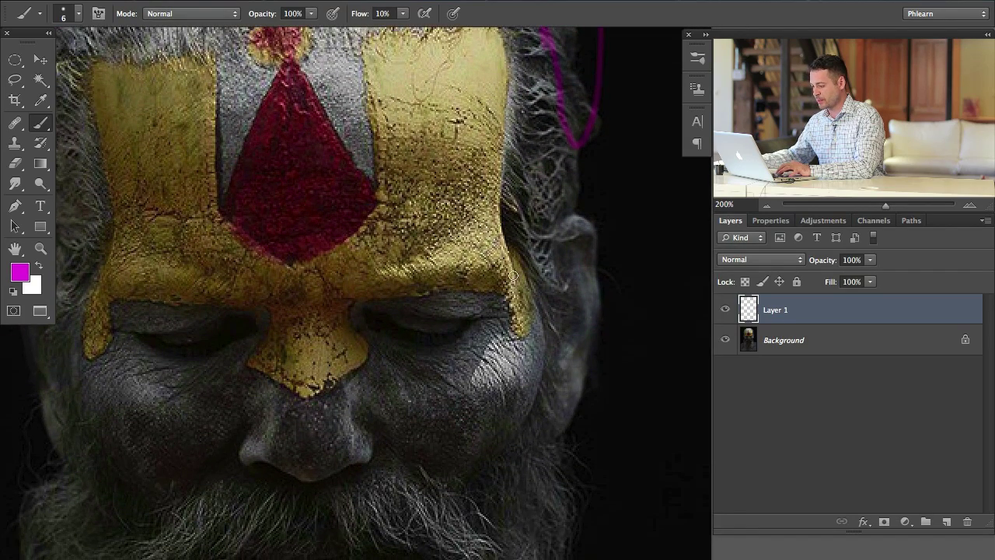
key("super+minus")
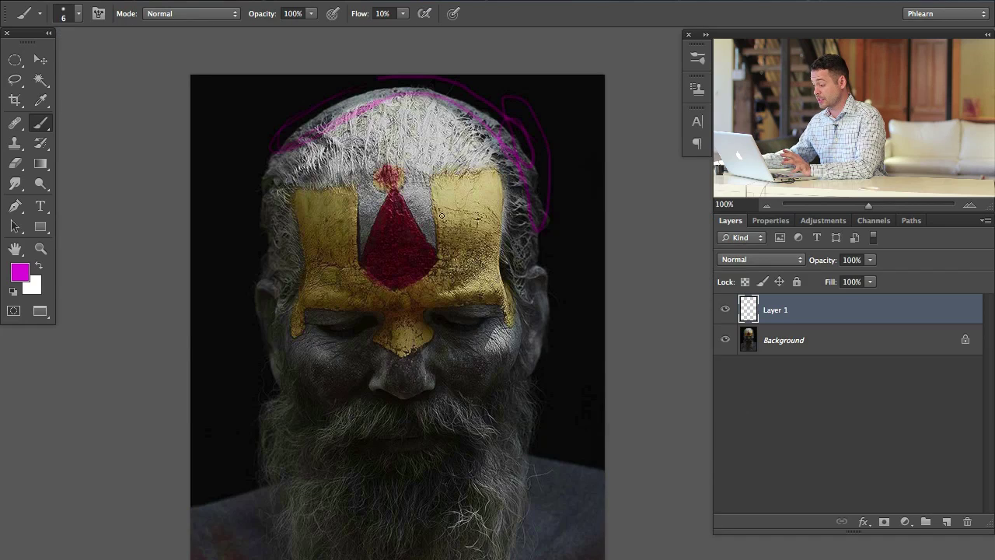
mouse_move(374, 426)
left_mouse_down()
mouse_move(382, 384)
mouse_move(375, 362)
left_mouse_up()
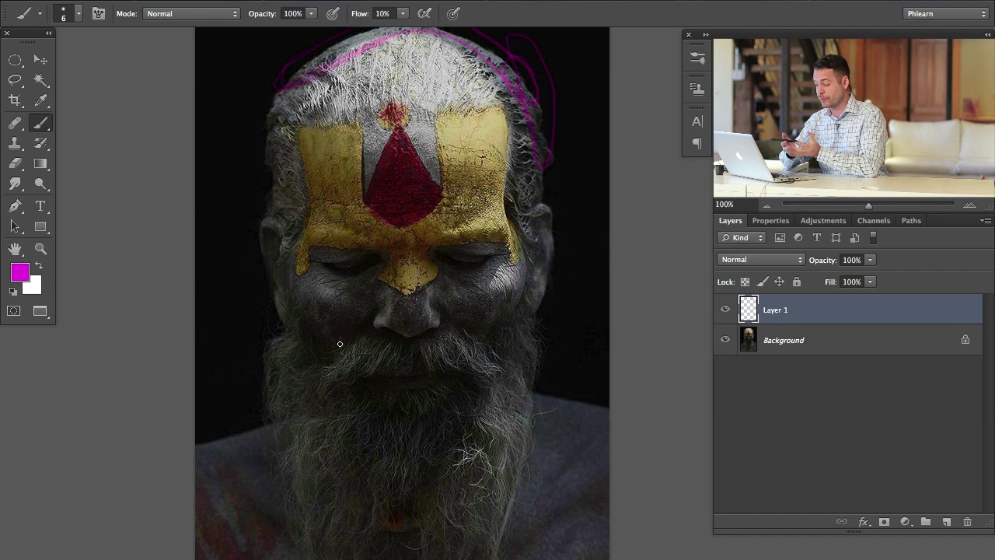
Step: Replace the marked-up layer with a new empty layer and make white the foreground colour
key("Delete")
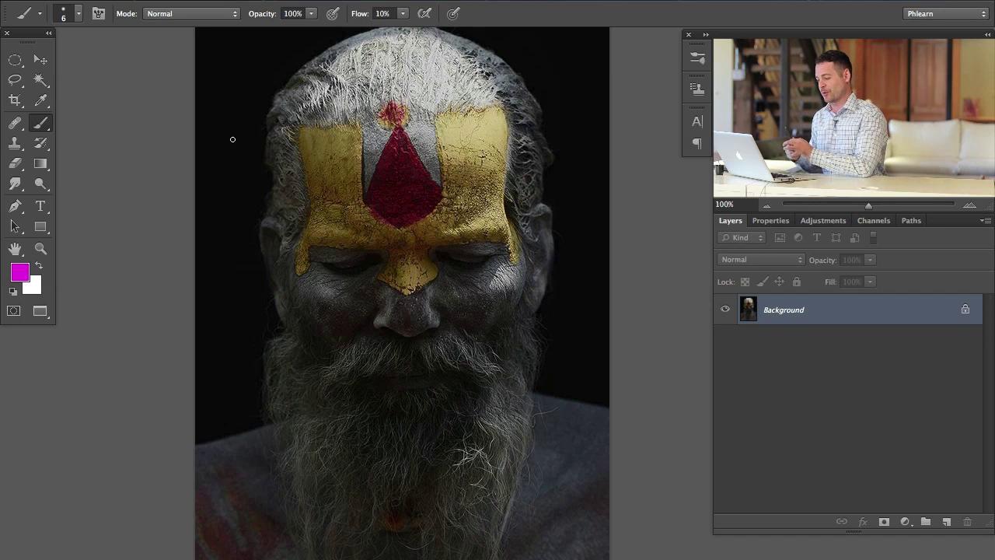
key("ctrl+shift+alt+n")
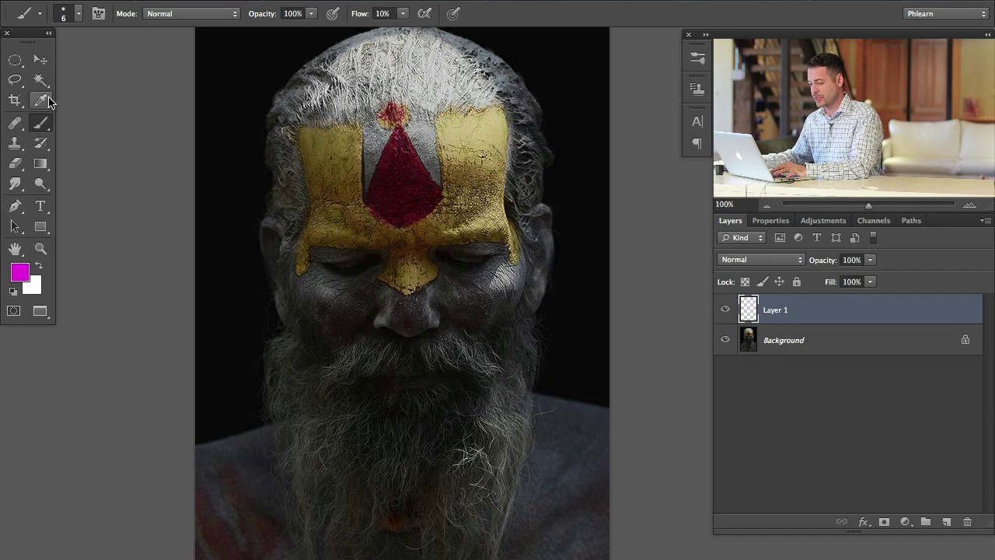
left_click(15, 81)
key("d")
key("x")
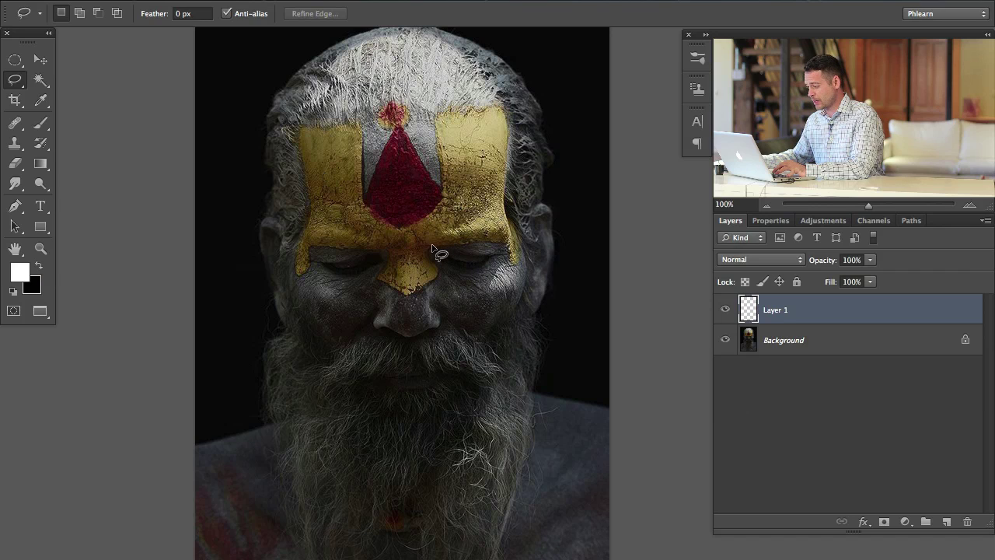
Step: Lasso the highlight areas on both brow ridges and down the bridge of the nose as one selection
mouse_move(431, 247)
left_mouse_down()
mouse_move(505, 244)
mouse_move(509, 223)
mouse_move(499, 209)
mouse_move(419, 244)
left_mouse_up()
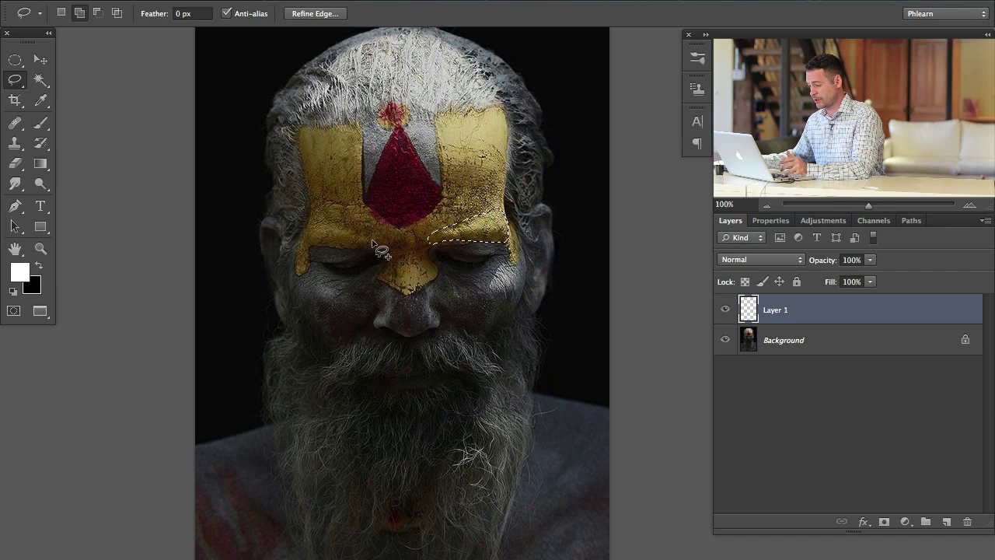
mouse_move(373, 237)
left_mouse_down()
mouse_move(321, 220)
mouse_move(299, 234)
mouse_move(301, 247)
mouse_move(372, 251)
mouse_move(390, 245)
mouse_move(391, 222)
left_mouse_up()
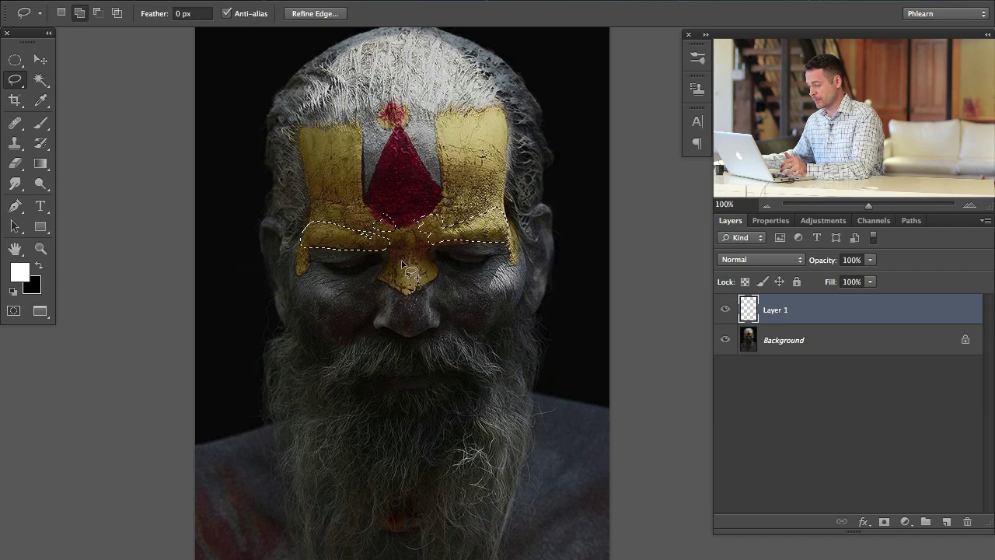
mouse_move(402, 250)
left_mouse_down()
mouse_move(395, 319)
mouse_move(412, 330)
mouse_move(424, 299)
mouse_move(417, 255)
mouse_move(405, 250)
left_mouse_up()
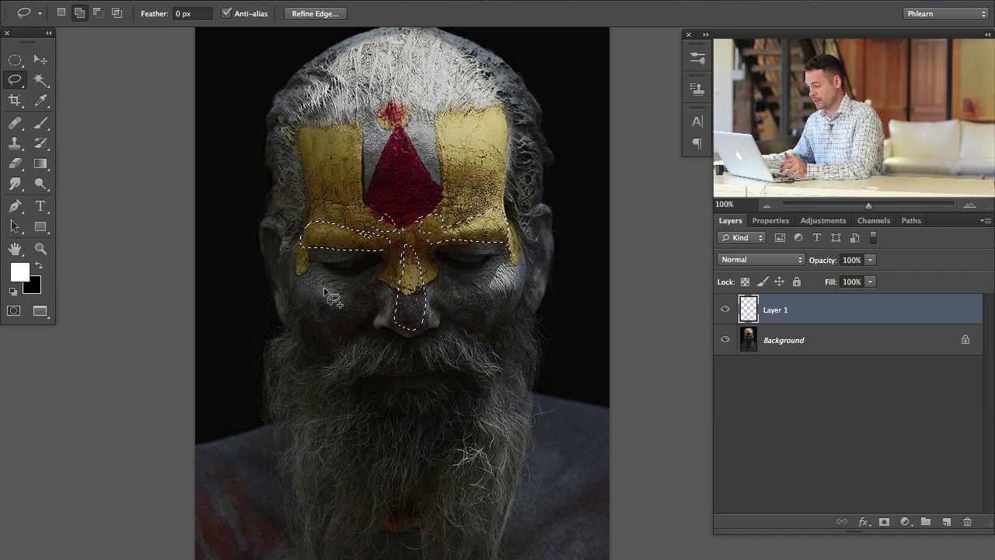
Step: Add the small highlights on both eyelids and the larger ones on both cheeks to the lasso selection
left_click_drag(327, 262, 333, 256)
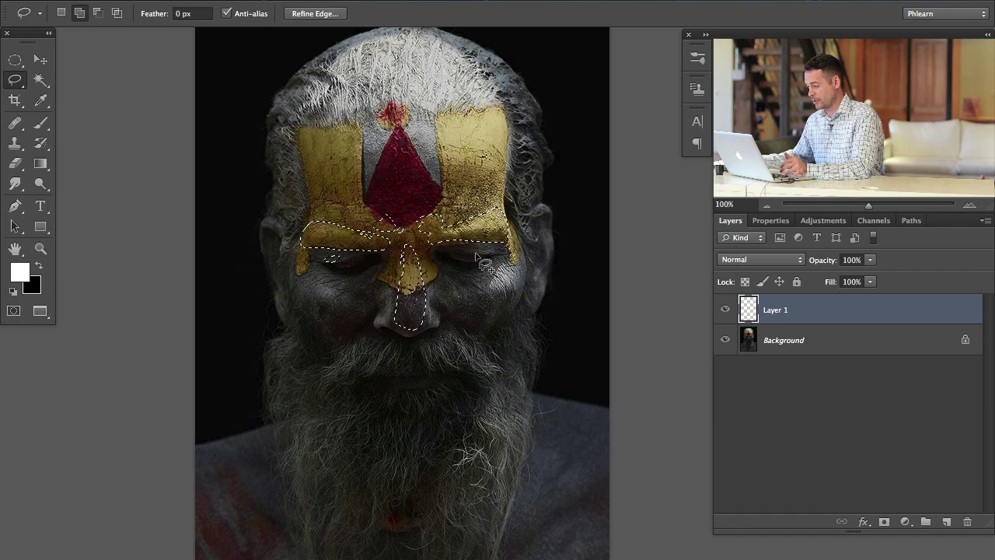
left_click_drag(491, 250, 488, 252)
mouse_move(494, 267)
left_mouse_down()
mouse_move(447, 285)
mouse_move(470, 313)
mouse_move(505, 304)
mouse_move(519, 282)
mouse_move(493, 267)
left_mouse_up()
mouse_move(345, 289)
left_mouse_down()
mouse_move(296, 270)
mouse_move(296, 296)
mouse_move(313, 314)
mouse_move(334, 320)
mouse_move(362, 289)
left_mouse_up()
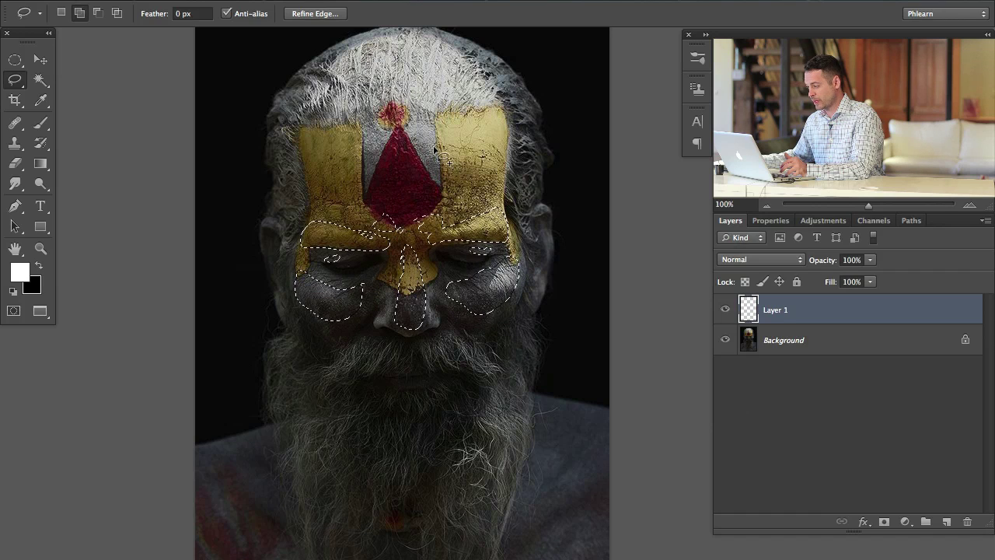
Step: Add a wide forehead highlight to the selection, refining its lower edge and extending its upper corners
mouse_move(339, 166)
left_mouse_down()
mouse_move(366, 186)
mouse_move(404, 197)
left_mouse_up()
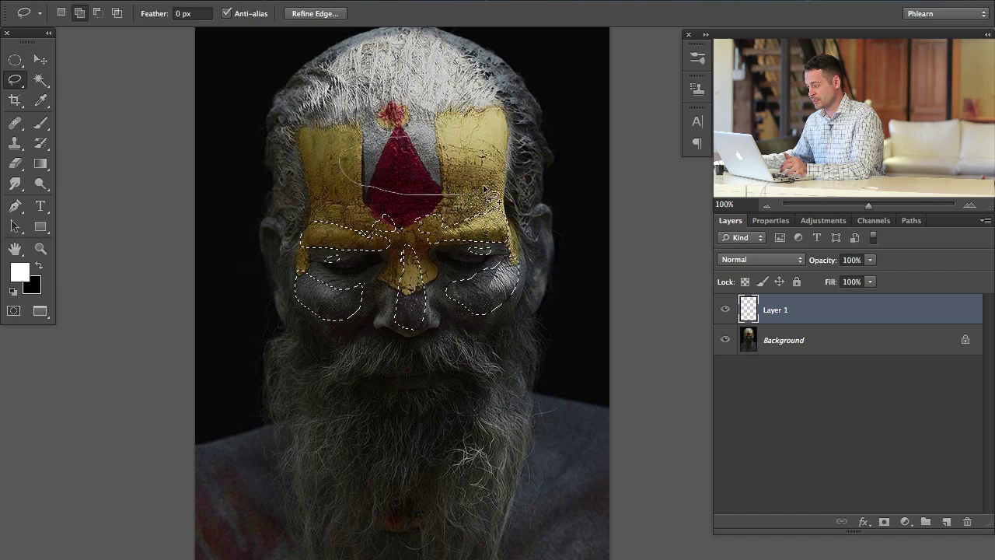
mouse_move(484, 189)
left_mouse_down()
mouse_move(466, 140)
mouse_move(371, 140)
left_mouse_up()
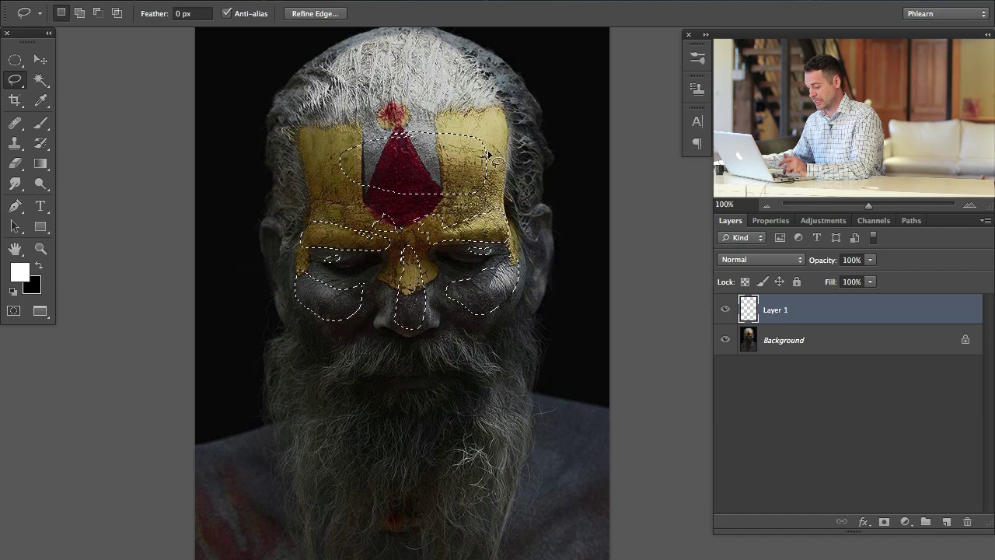
key("alt")
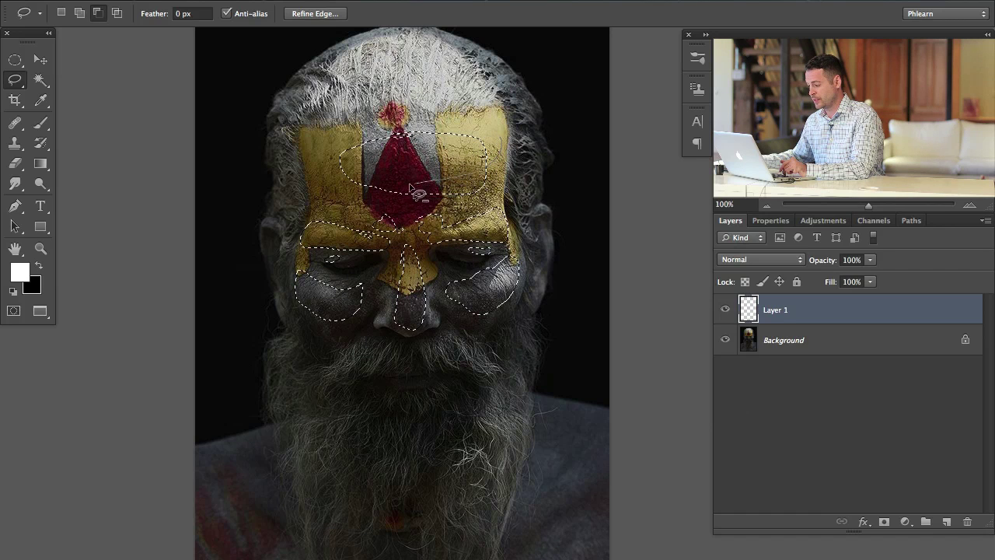
key("shift")
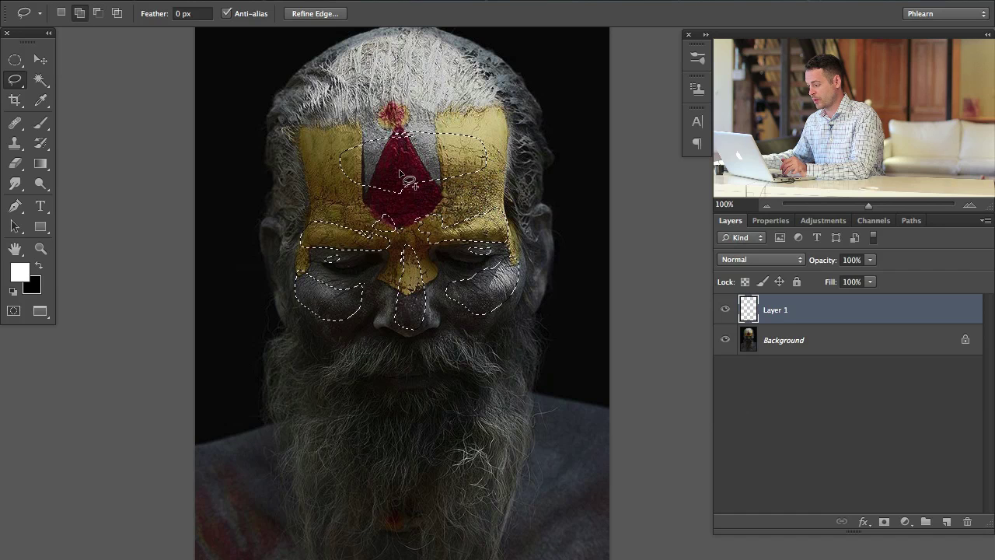
mouse_move(462, 157)
left_mouse_down()
mouse_move(463, 141)
mouse_move(349, 146)
left_mouse_up()
left_click_drag(488, 145, 478, 136)
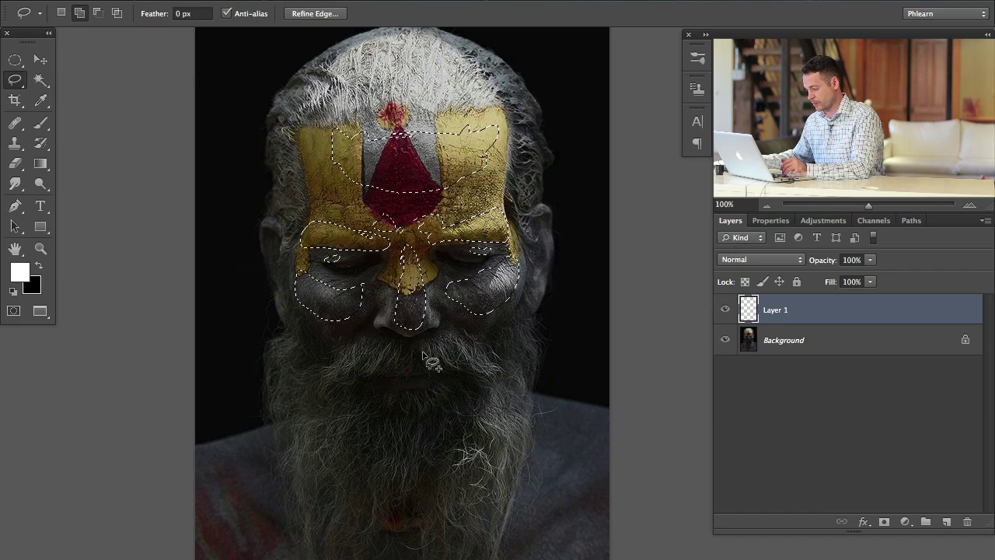
Step: Add the highlights on both halves of the moustache, both sides of the beard and the chin to the selection
mouse_move(432, 364)
left_mouse_down()
mouse_move(485, 379)
mouse_move(487, 390)
mouse_move(495, 379)
mouse_move(480, 346)
mouse_move(435, 343)
left_mouse_up()
mouse_move(392, 354)
left_mouse_down()
mouse_move(388, 376)
mouse_move(342, 411)
mouse_move(337, 375)
left_mouse_up()
mouse_move(491, 393)
left_mouse_down()
mouse_move(444, 503)
mouse_move(507, 485)
mouse_move(490, 381)
left_mouse_up()
mouse_move(409, 466)
left_mouse_down()
mouse_move(384, 488)
mouse_move(400, 451)
left_mouse_up()
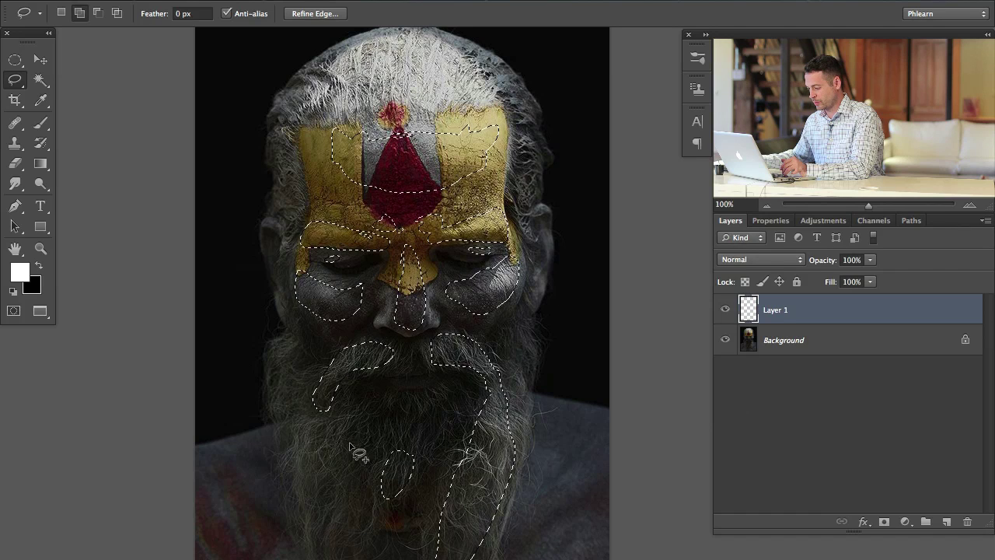
mouse_move(336, 403)
left_mouse_down()
mouse_move(355, 440)
mouse_move(352, 559)
left_mouse_up()
mouse_move(315, 518)
left_mouse_down()
mouse_move(306, 438)
mouse_move(325, 382)
left_mouse_up()
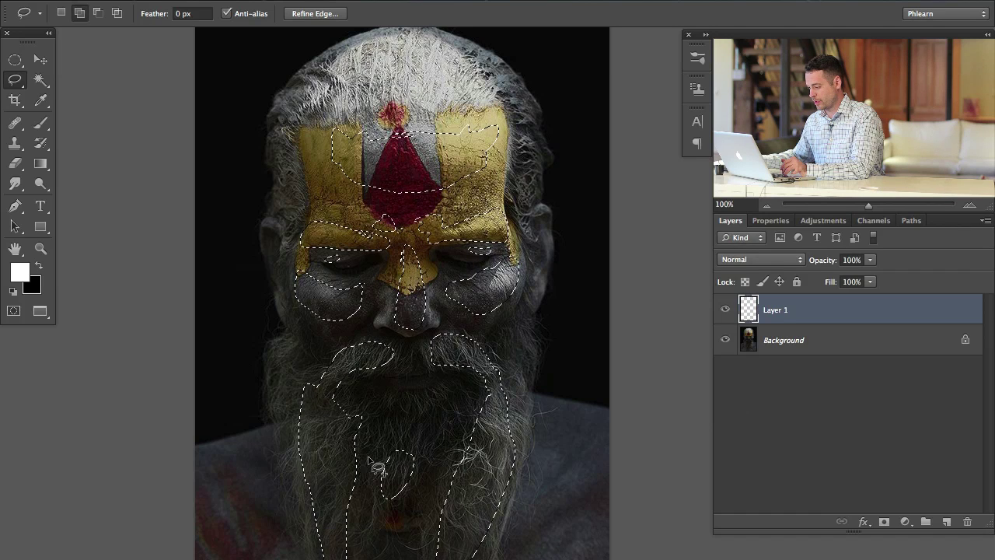
left_click_drag(443, 446, 460, 471)
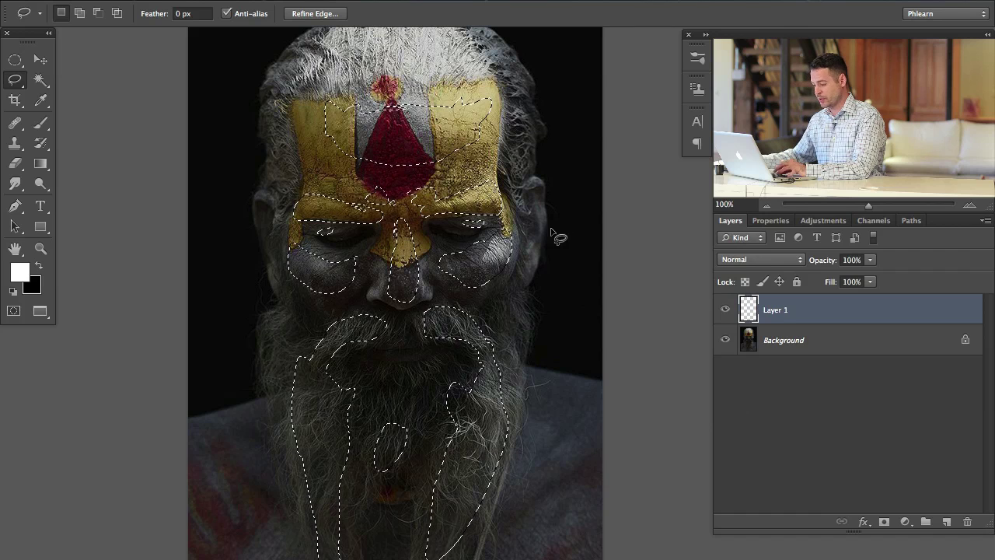
Step: Fill the selection with white, deselect it and set Layer 1's opacity to 50%
key("shift+BackSpace")
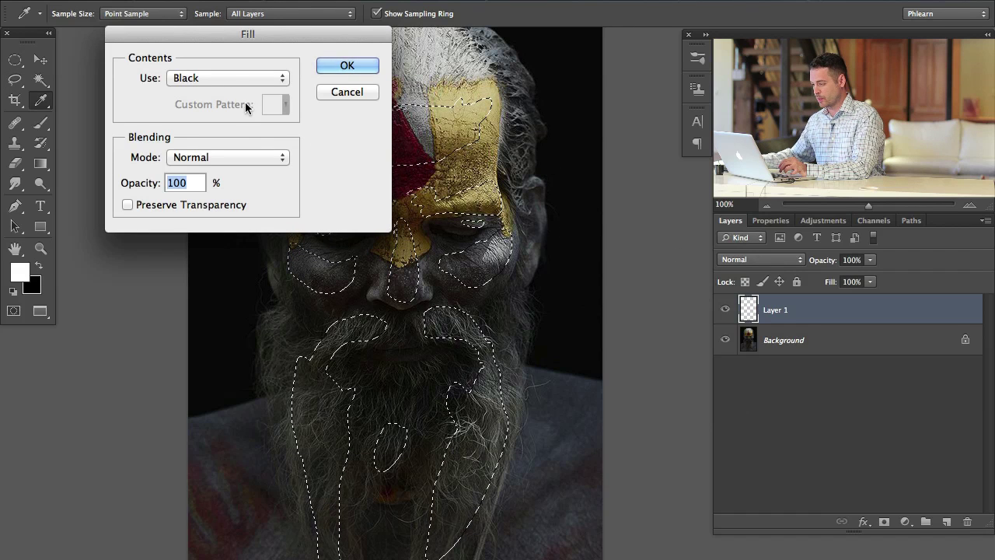
left_click(231, 78)
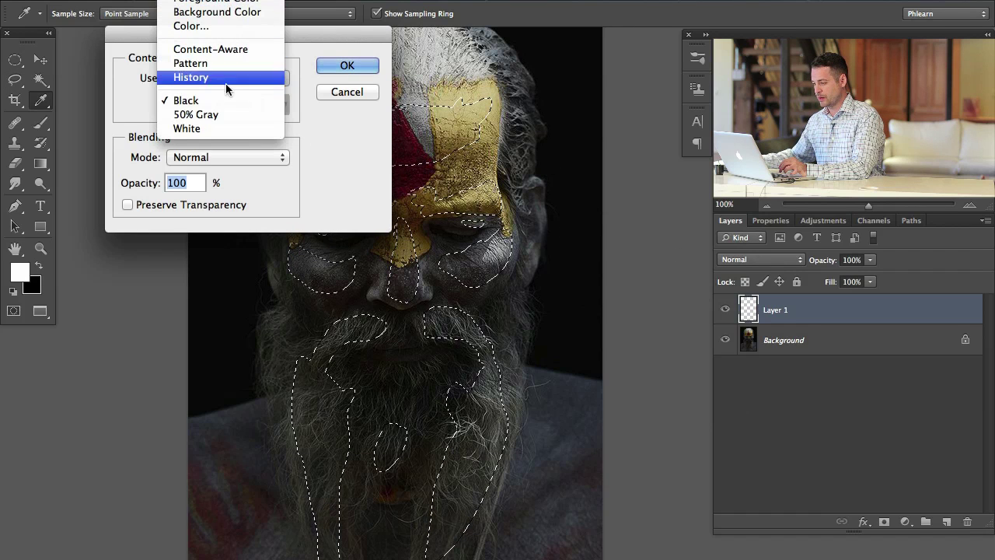
left_click(222, 129)
left_click(351, 67)
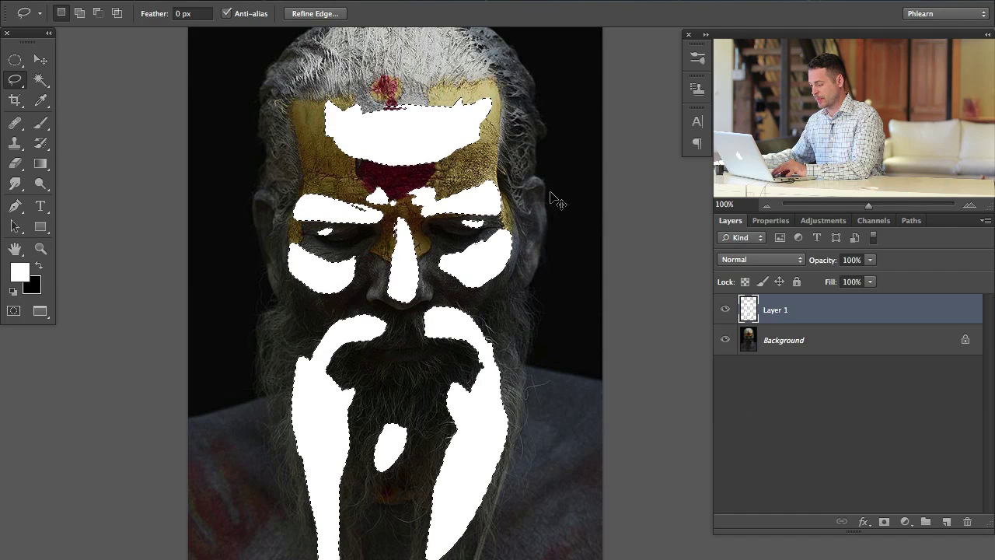
key("ctrl+d")
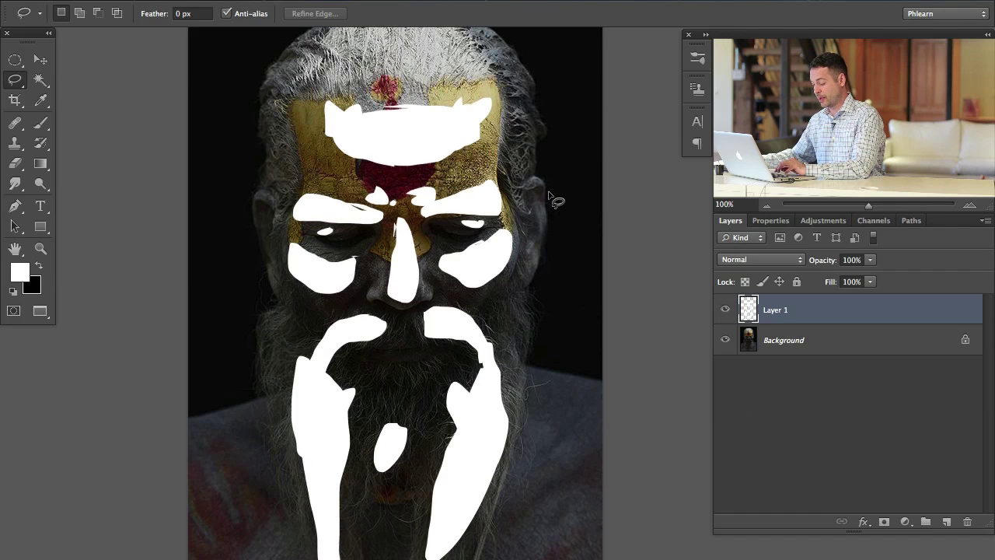
key("v")
key("5")
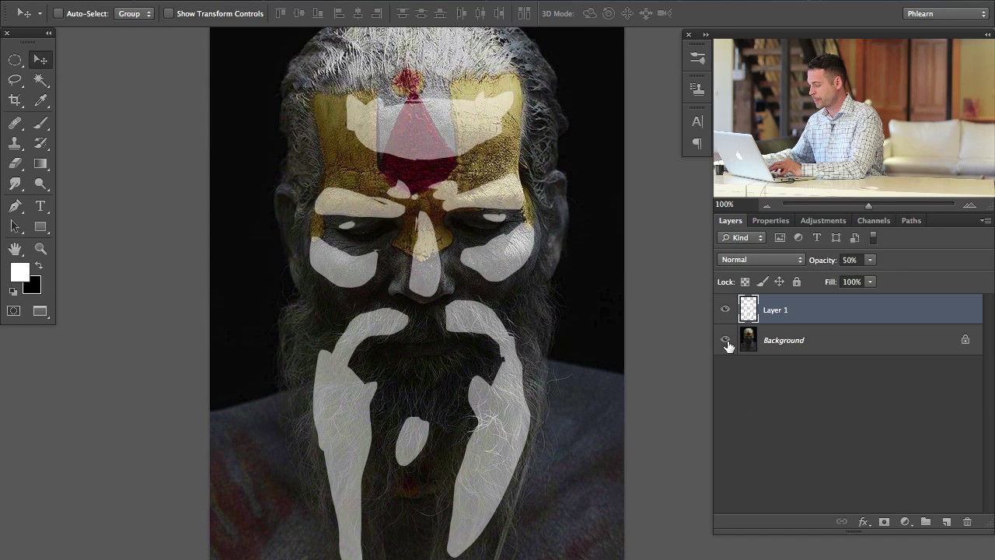
Step: Toggle Layer 1's visibility repeatedly to compare the white highlight map with the underlying portrait
left_click(723, 313)
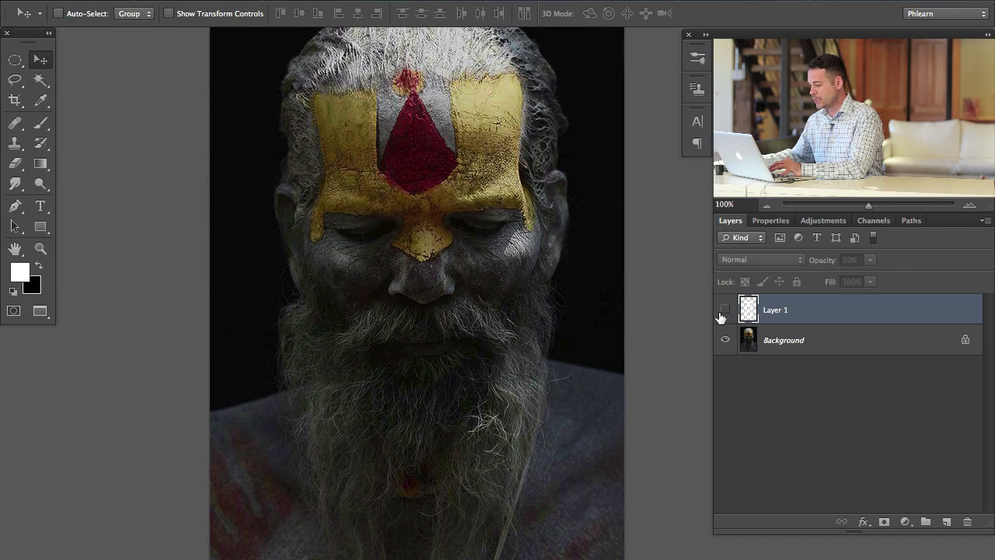
left_click(722, 315)
left_click(721, 317)
left_click(722, 315)
left_click(722, 316)
left_click(723, 319)
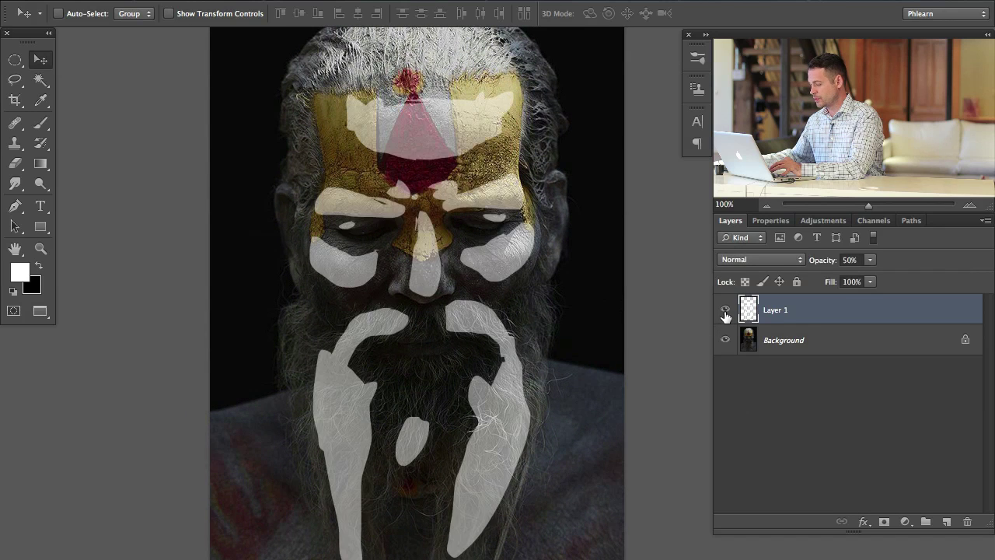
left_click(726, 314)
left_click(727, 313)
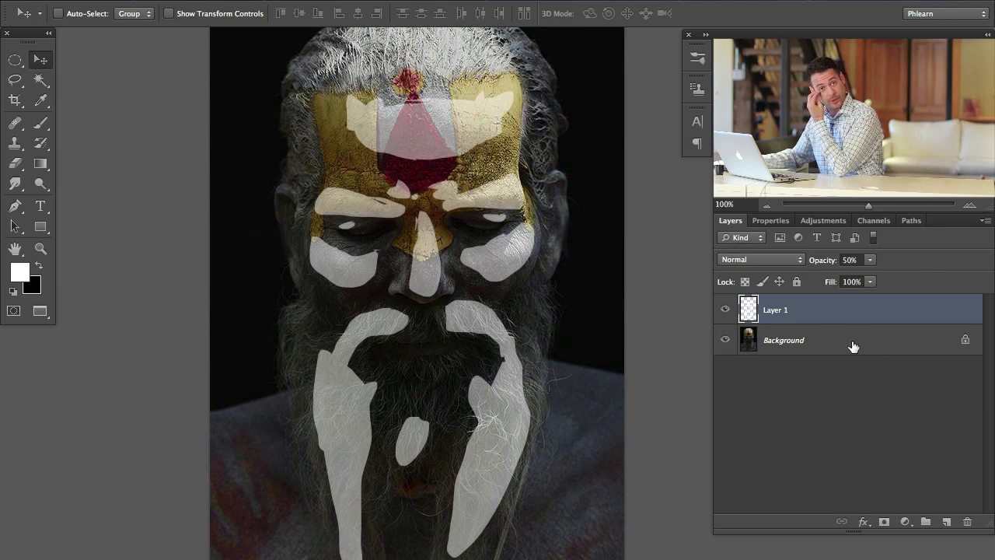
Step: Create a new layer and start a freehand selection enclosing the forehead and both brow and eye areas
left_click(946, 521)
key("l")
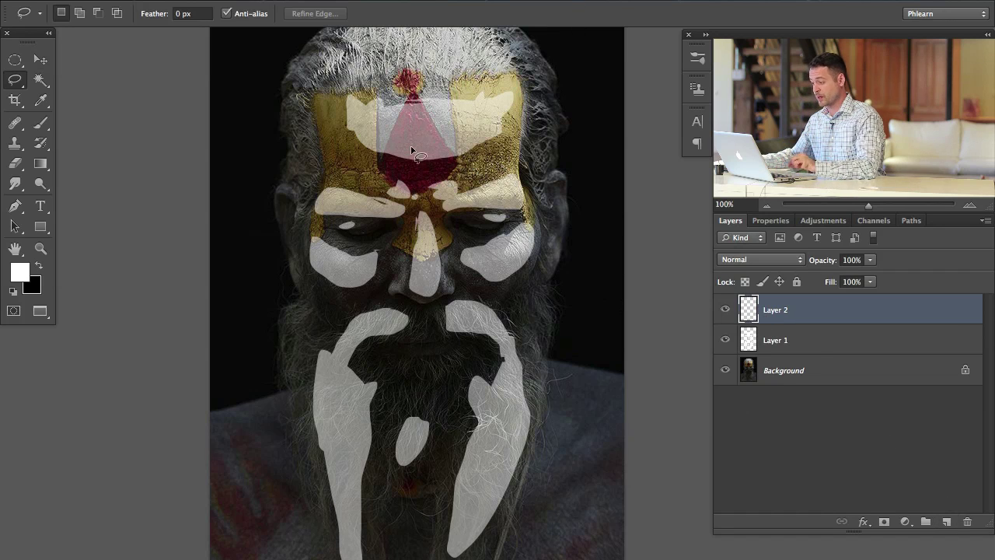
mouse_move(406, 103)
left_mouse_down()
mouse_move(428, 142)
mouse_move(342, 133)
mouse_move(360, 188)
mouse_move(389, 211)
mouse_move(520, 198)
mouse_move(557, 139)
mouse_move(541, 106)
mouse_move(506, 92)
mouse_move(466, 87)
mouse_move(403, 96)
mouse_move(388, 121)
left_mouse_up()
mouse_move(373, 215)
left_mouse_down()
mouse_move(353, 215)
mouse_move(328, 255)
mouse_move(392, 276)
mouse_move(429, 233)
mouse_move(423, 218)
left_mouse_up()
mouse_move(467, 276)
left_mouse_down()
mouse_move(525, 271)
mouse_move(548, 232)
left_mouse_up()
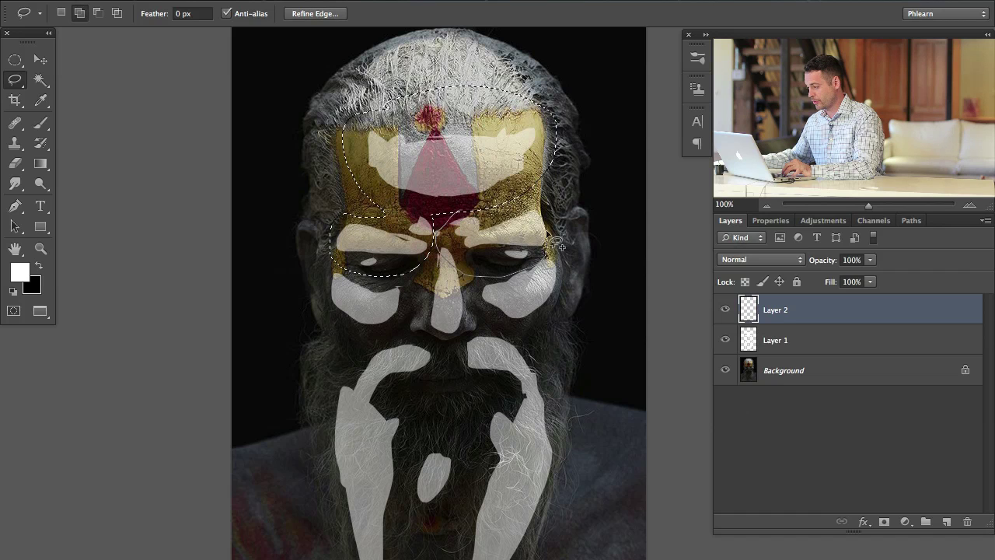
Step: Add both cheeks, the nose and the gap between the eyebrows to the selection
mouse_move(505, 186)
left_mouse_down()
mouse_move(510, 248)
mouse_move(478, 268)
left_mouse_up()
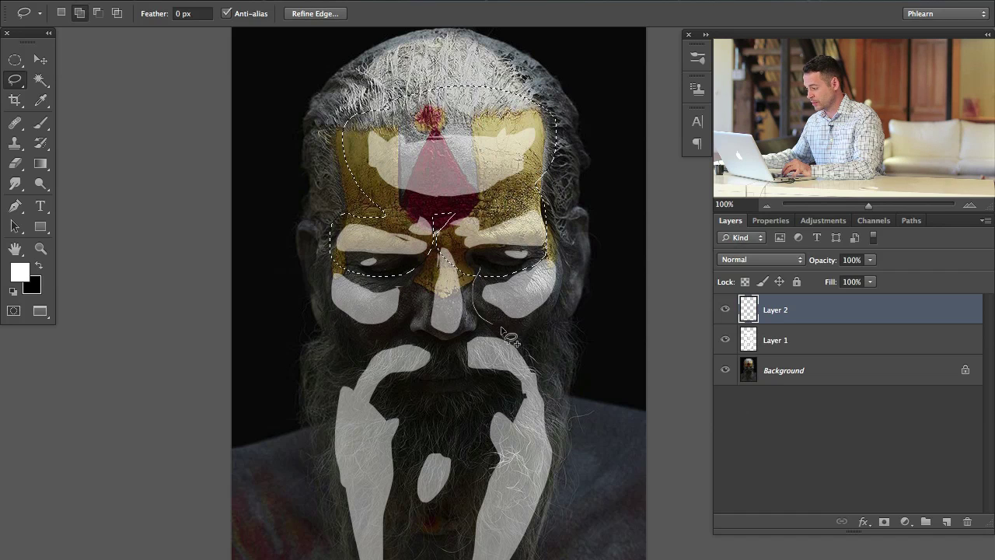
mouse_move(504, 334)
left_mouse_down()
mouse_move(566, 291)
mouse_move(522, 266)
mouse_move(476, 271)
mouse_move(432, 293)
mouse_move(413, 325)
mouse_move(446, 344)
mouse_move(478, 319)
mouse_move(465, 272)
mouse_move(439, 234)
left_mouse_up()
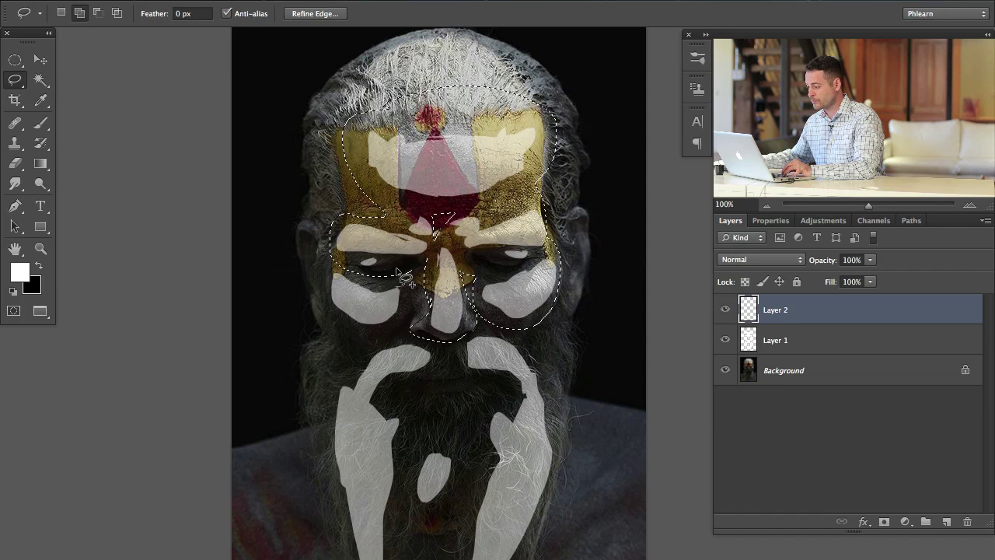
mouse_move(399, 274)
left_mouse_down()
mouse_move(419, 310)
mouse_move(386, 334)
mouse_move(345, 325)
mouse_move(319, 285)
mouse_move(336, 256)
mouse_move(410, 262)
mouse_move(400, 286)
mouse_move(424, 247)
mouse_move(468, 269)
left_mouse_up()
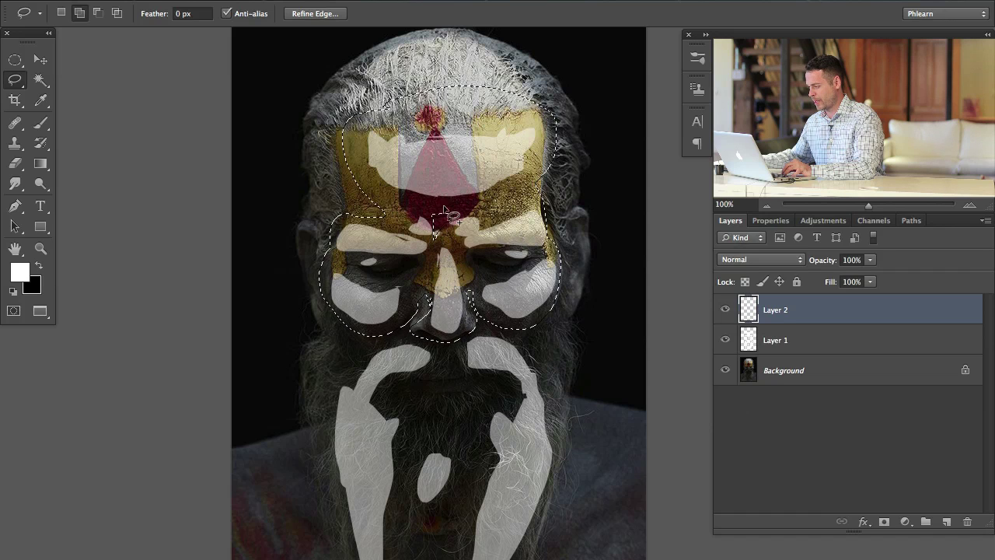
left_click_drag(444, 209, 440, 211)
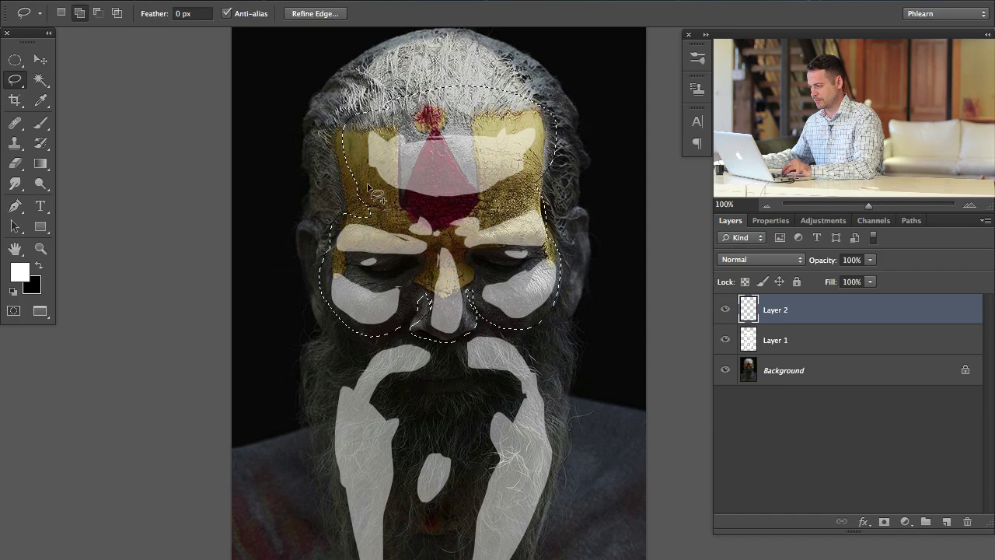
Step: Extend the selection around the moustache and both sides of the beard, and add a rounded area around the chin highlight
mouse_move(376, 195)
left_mouse_down()
mouse_move(391, 229)
mouse_move(397, 319)
mouse_move(432, 350)
mouse_move(383, 318)
mouse_move(345, 311)
mouse_move(364, 344)
mouse_move(330, 392)
mouse_move(324, 434)
mouse_move(341, 548)
left_mouse_up()
mouse_move(401, 504)
left_mouse_down()
mouse_move(415, 399)
mouse_move(444, 373)
mouse_move(489, 384)
mouse_move(460, 557)
left_mouse_up()
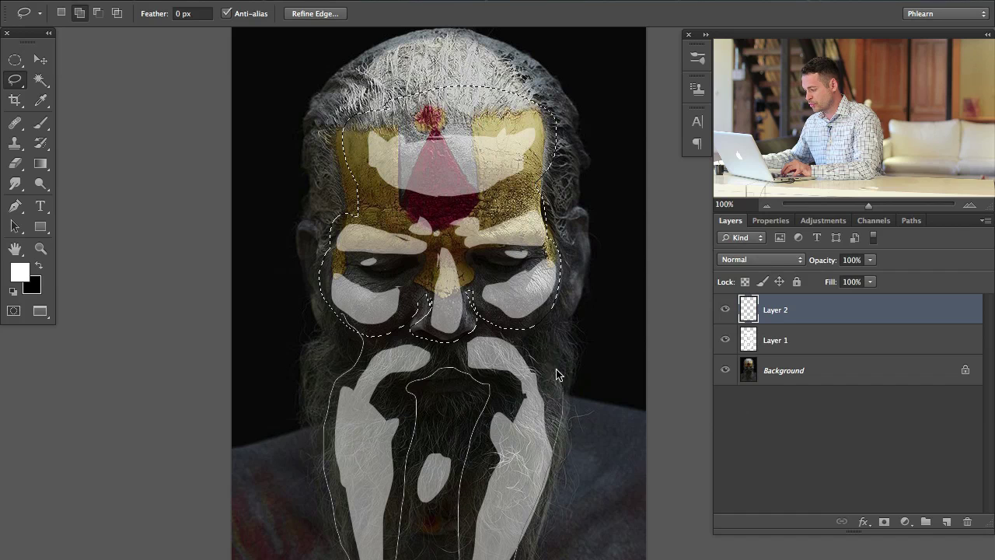
mouse_move(521, 276)
left_mouse_down()
mouse_move(483, 265)
mouse_move(413, 284)
left_mouse_up()
scroll(444, 333, "down", 5)
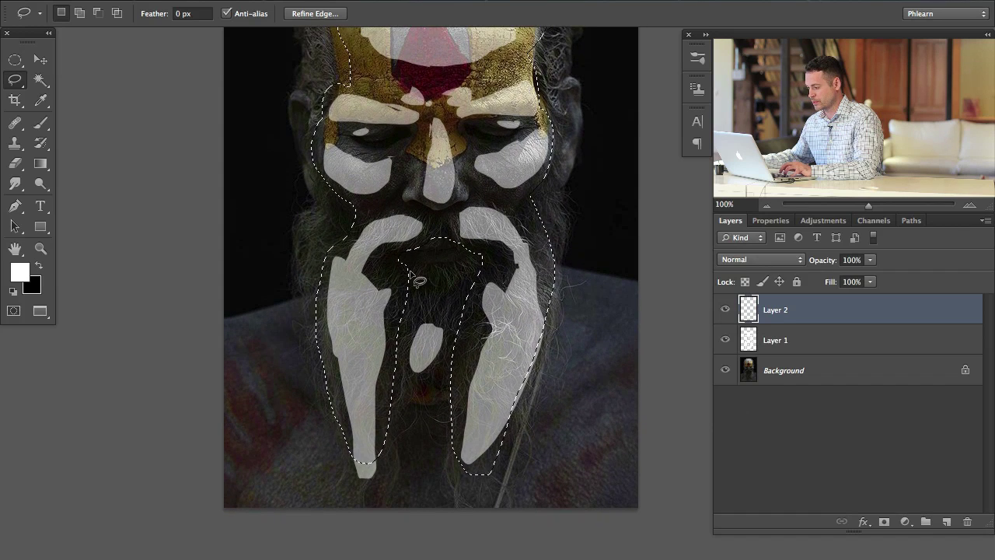
key("shift")
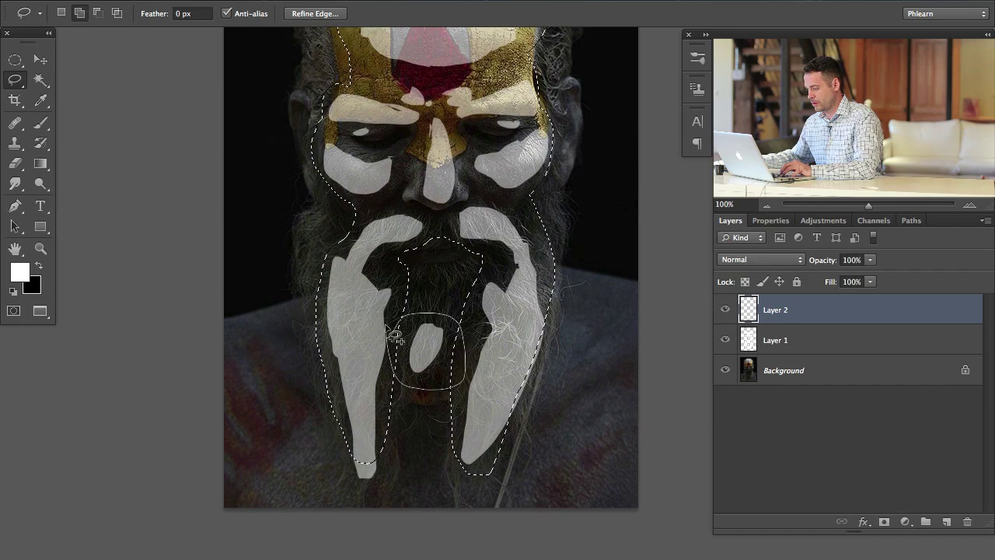
left_click_drag(395, 336, 397, 337)
scroll(466, 404, "up", 5)
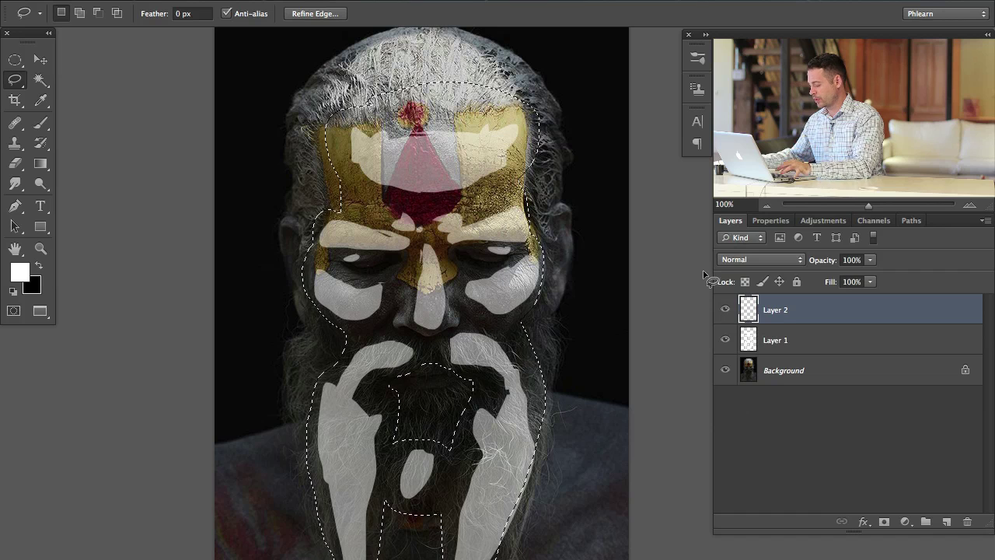
Step: Fill the selection with white, set Layer 2's opacity to 50% and deselect
key("shift+BackSpace")
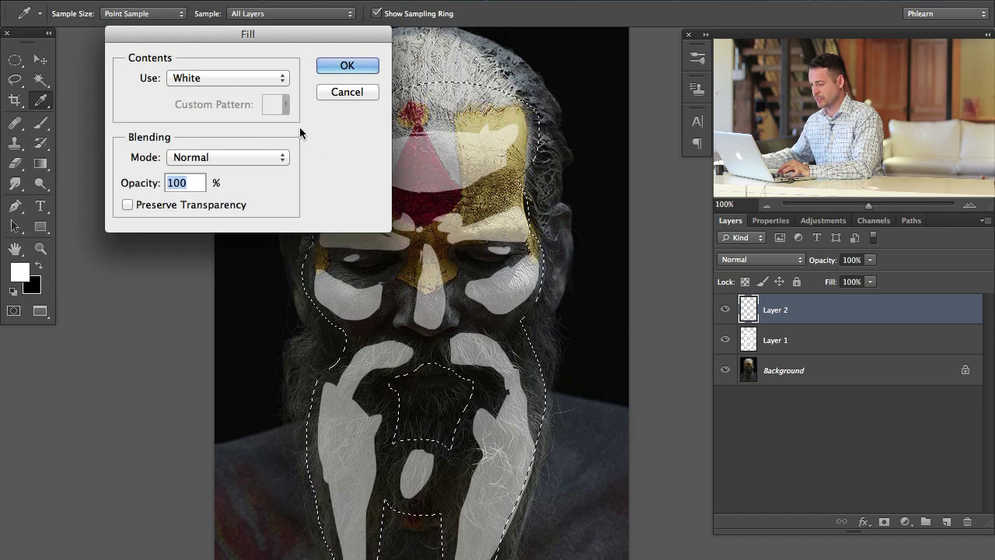
left_click(361, 67)
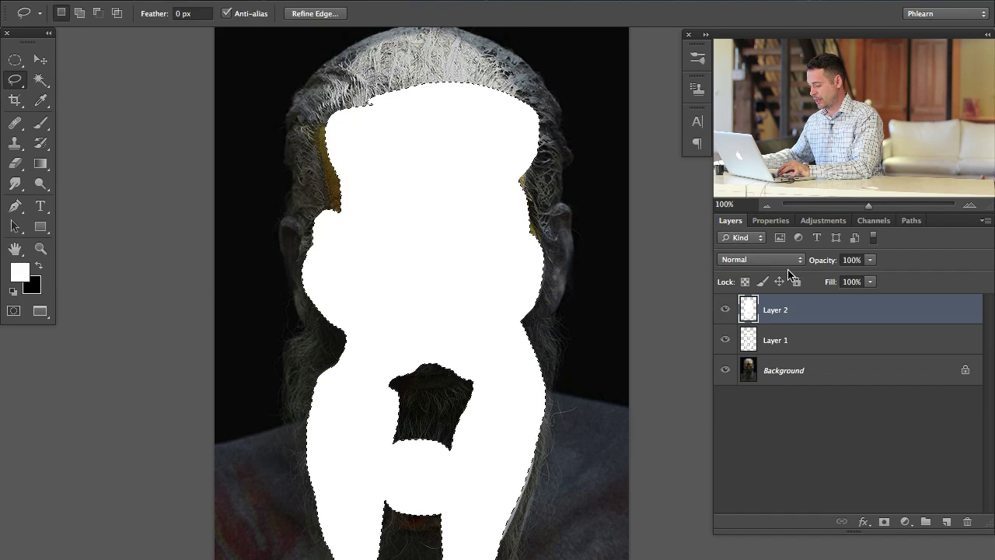
key("v")
key("5")
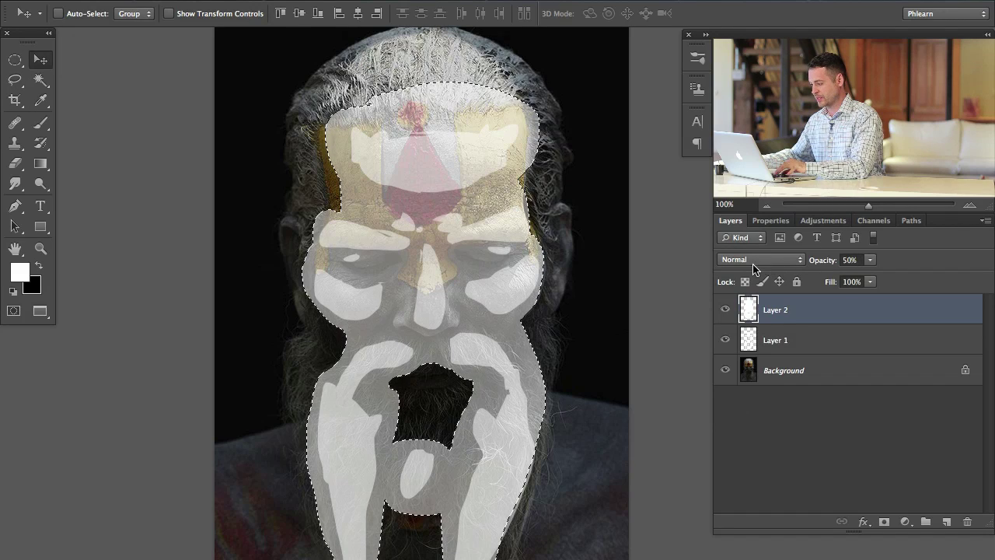
key("ctrl+d")
Step: Toggle the visibility of Layer 2 and Layer 1 in turn to compare the broader light area with the highlight map
left_click(725, 311)
left_click(725, 311)
left_click(725, 311)
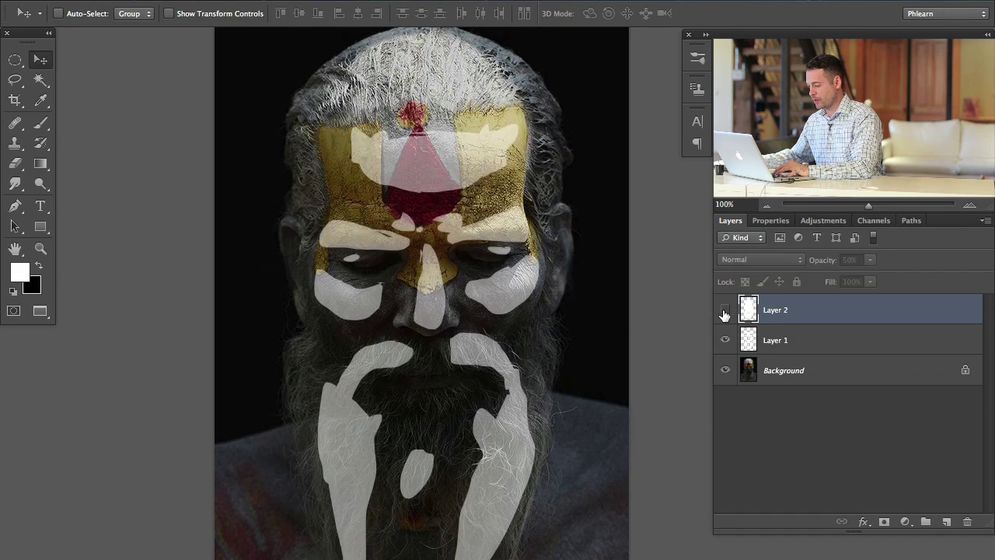
left_click(726, 311)
left_click(725, 340)
left_click(725, 340)
left_click(725, 339)
left_click(725, 340)
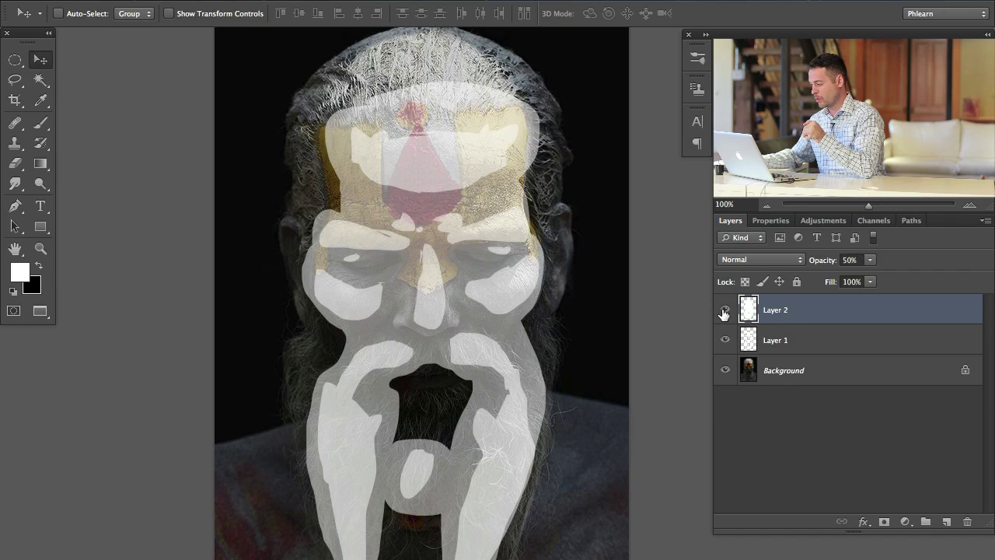
left_click(724, 311)
left_click(724, 311)
left_click(725, 311)
left_click(724, 311)
left_click(726, 340)
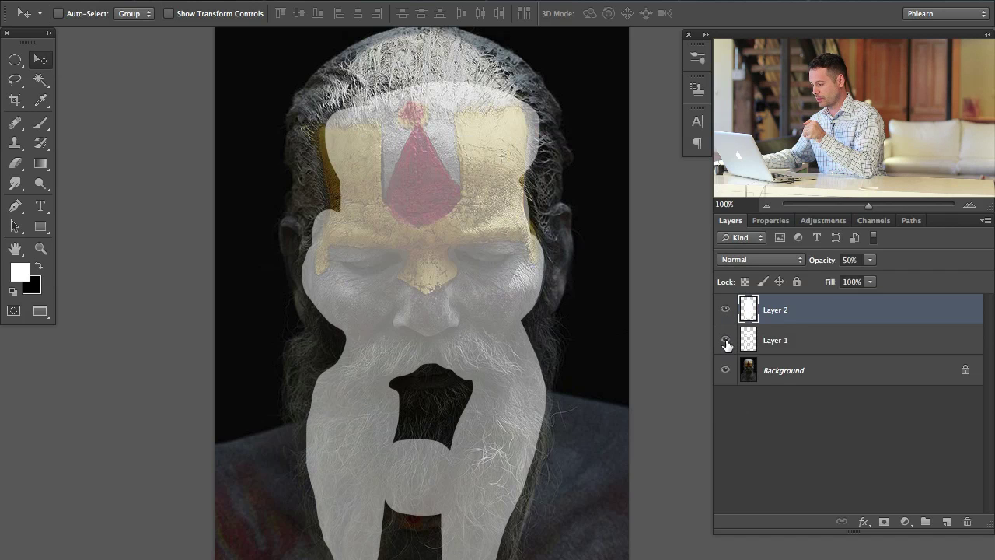
left_click(725, 341)
left_click(725, 340)
left_click(726, 341)
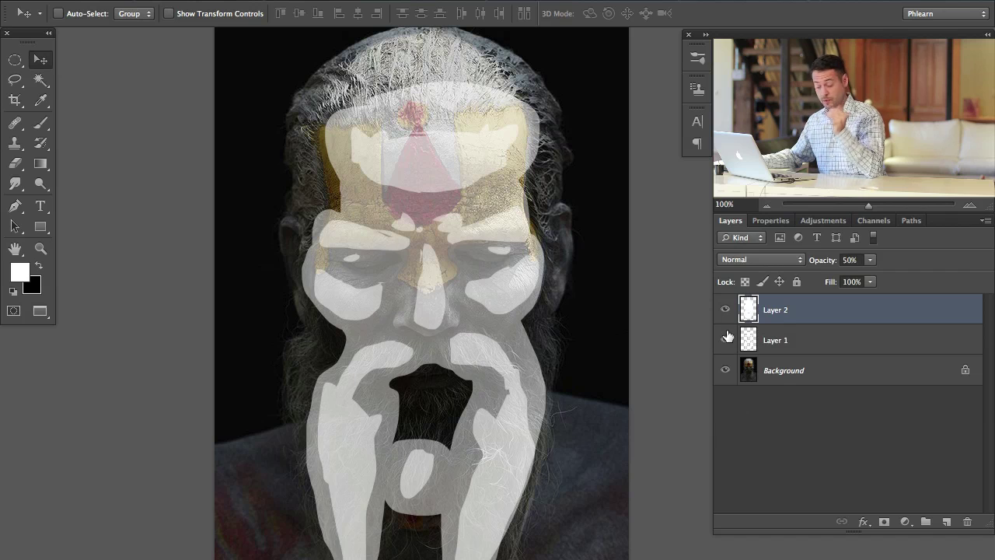
left_click(724, 341)
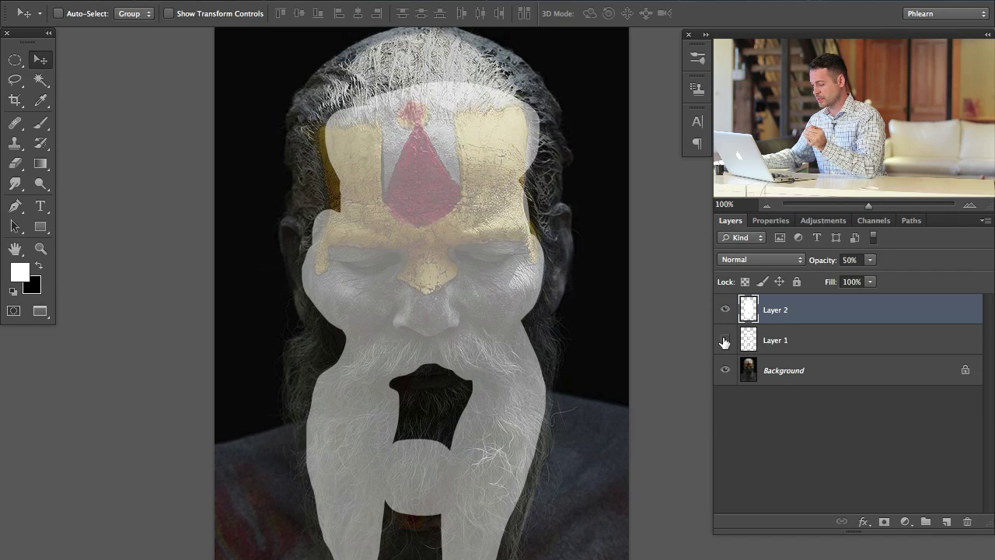
left_click(725, 341)
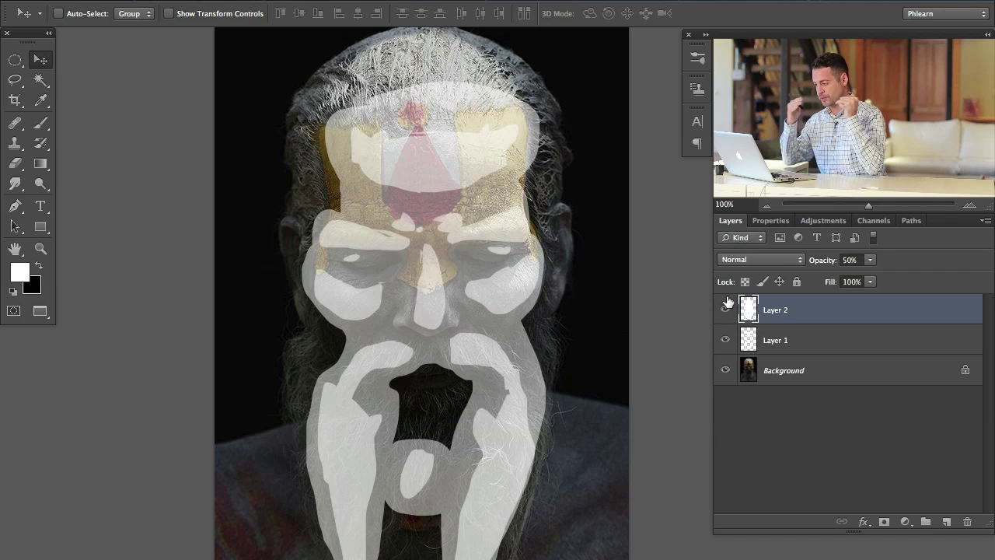
Step: Create a new layer and outline the whole face, front hair and beard with a freehand selection, leaving a notch below the chin
left_click(946, 521)
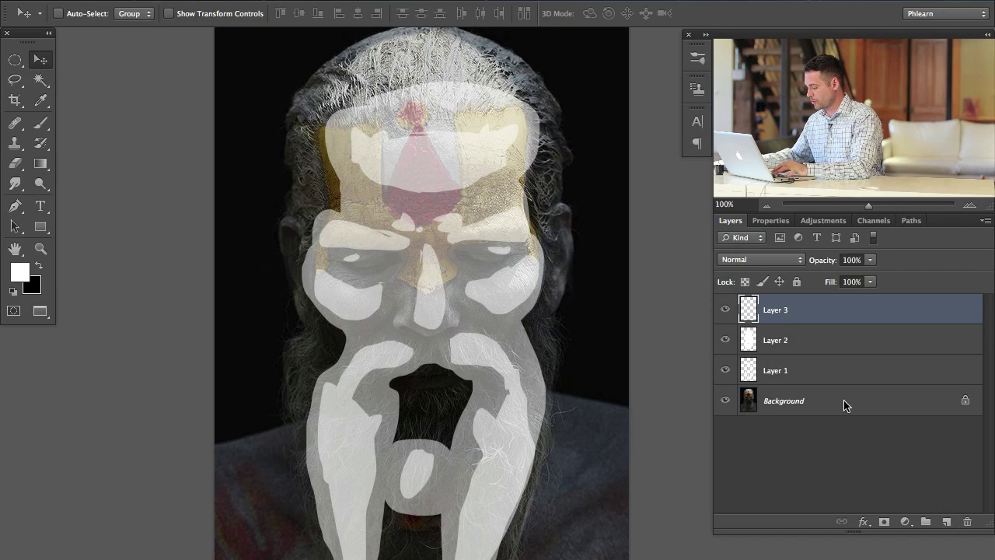
key("l")
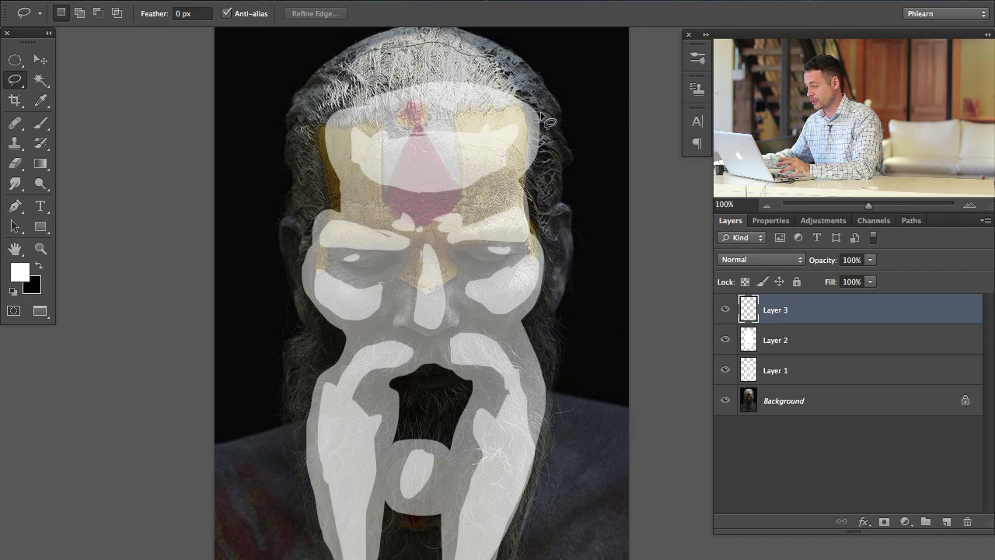
left_click_drag(542, 114, 547, 357)
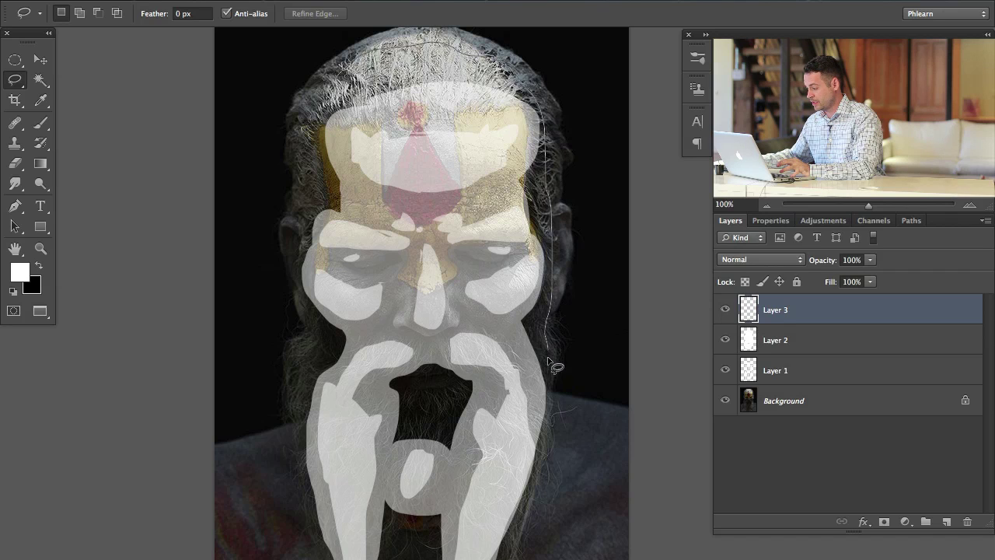
mouse_move(551, 426)
left_mouse_down()
mouse_move(555, 300)
mouse_move(508, 478)
mouse_move(480, 499)
mouse_move(441, 477)
mouse_move(426, 422)
mouse_move(398, 424)
mouse_move(384, 475)
mouse_move(366, 498)
mouse_move(338, 477)
mouse_move(297, 317)
mouse_move(294, 215)
mouse_move(332, 324)
mouse_move(333, 245)
left_mouse_up()
left_click_drag(342, 176, 347, 94)
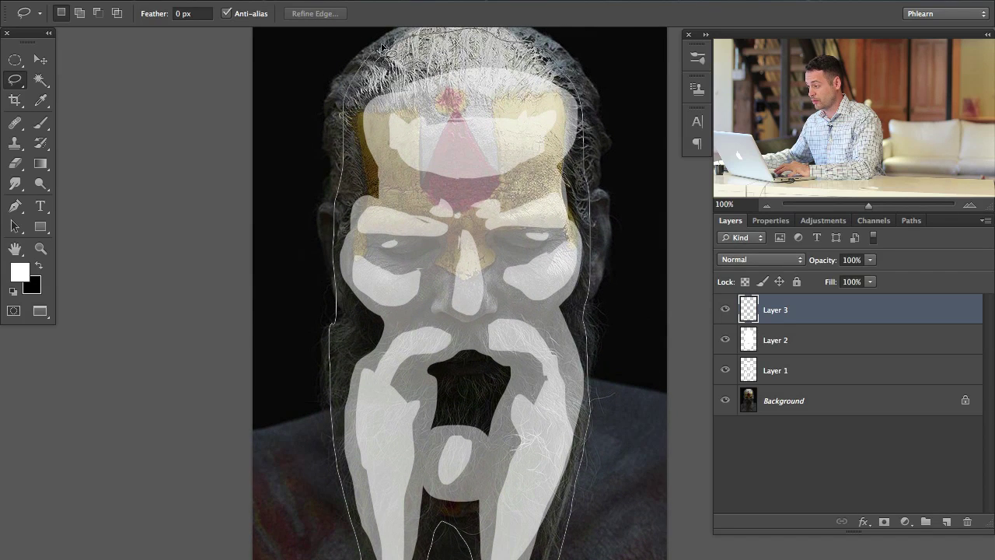
left_click_drag(381, 48, 393, 37)
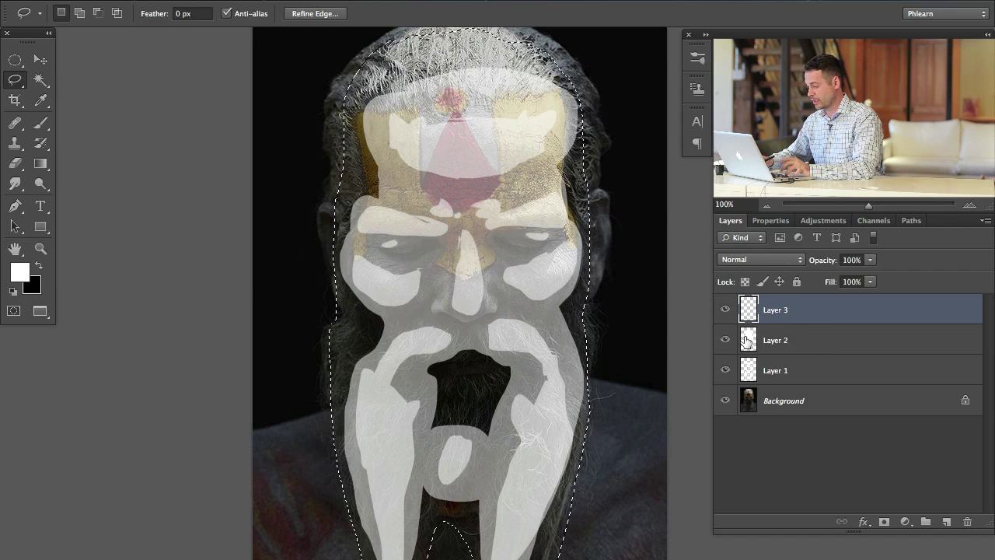
Step: Fill the face outline with white, deselect it and set Layer 3's opacity to 50%
key("shift+BackSpace")
left_click(375, 67)
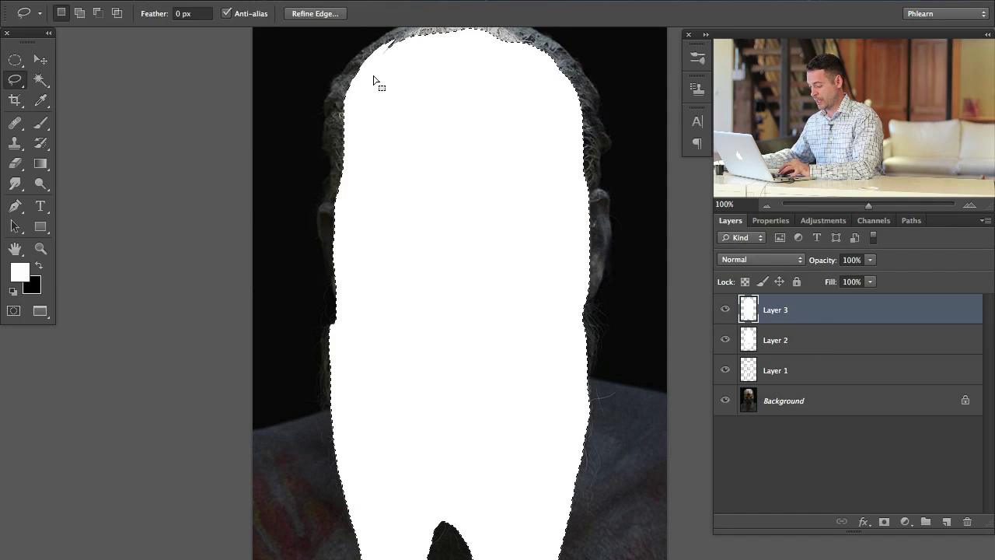
key("ctrl+d")
key("v")
key("5")
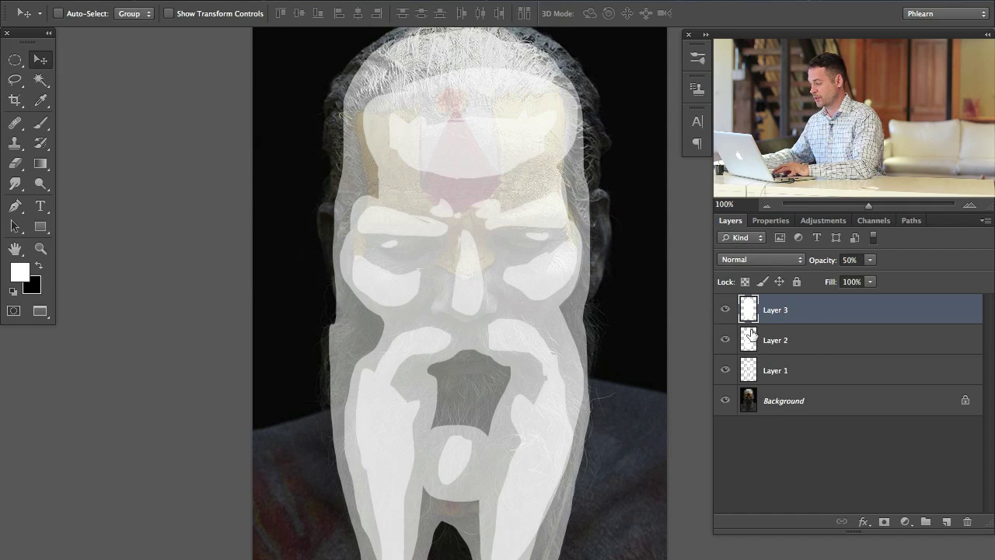
Step: Toggle Layer 3's visibility to compare its light area with the layers beneath
left_click(725, 310)
left_click(725, 310)
left_click(725, 310)
left_click(727, 310)
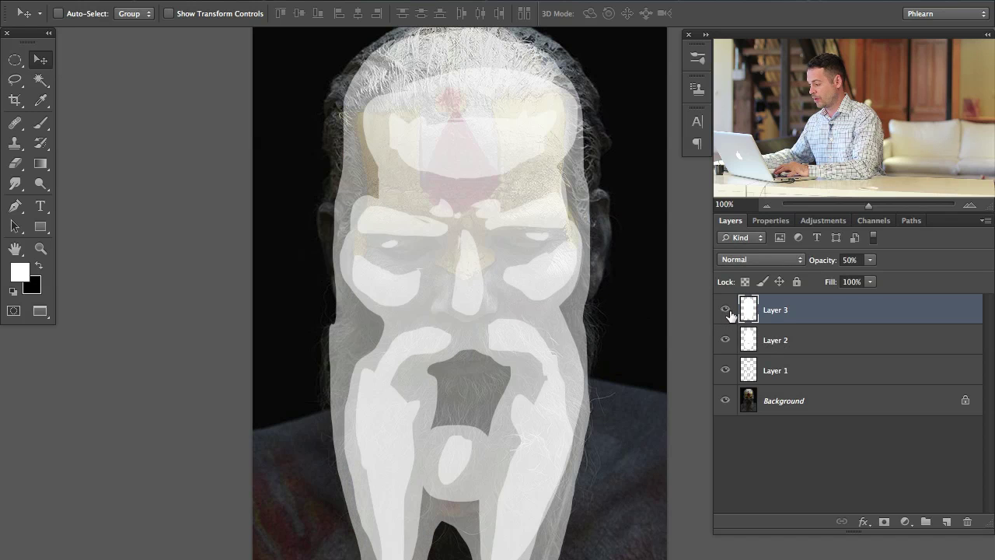
Step: Create a new layer and outline the man's entire head, ears and shoulders down to the image edges with a freehand selection
left_click(946, 522)
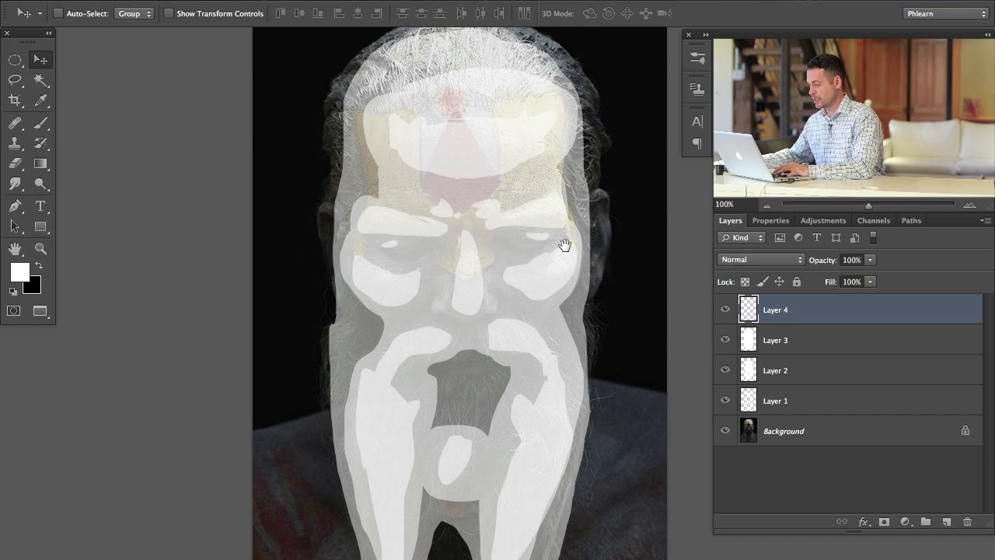
scroll(567, 244, "up", 2)
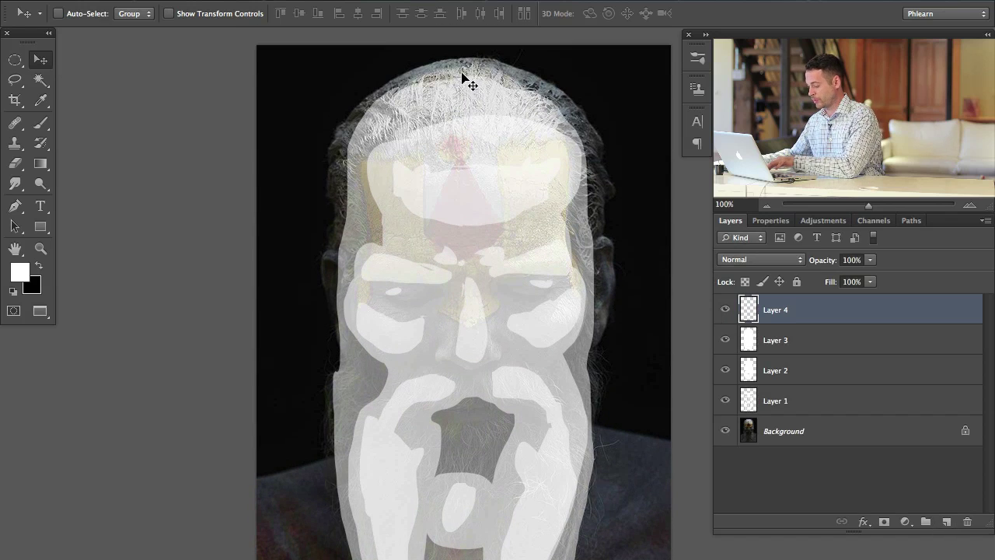
key("l")
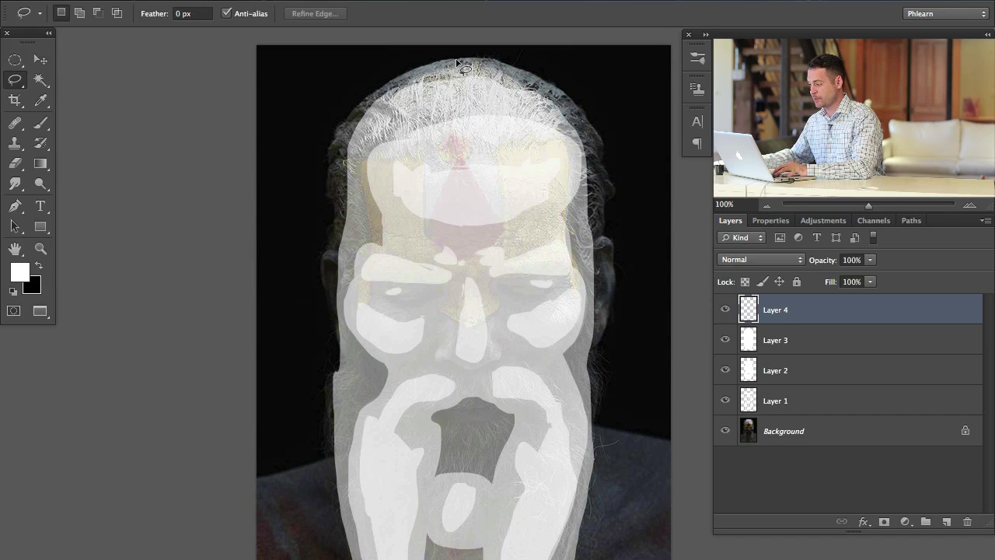
left_click_drag(465, 62, 469, 58)
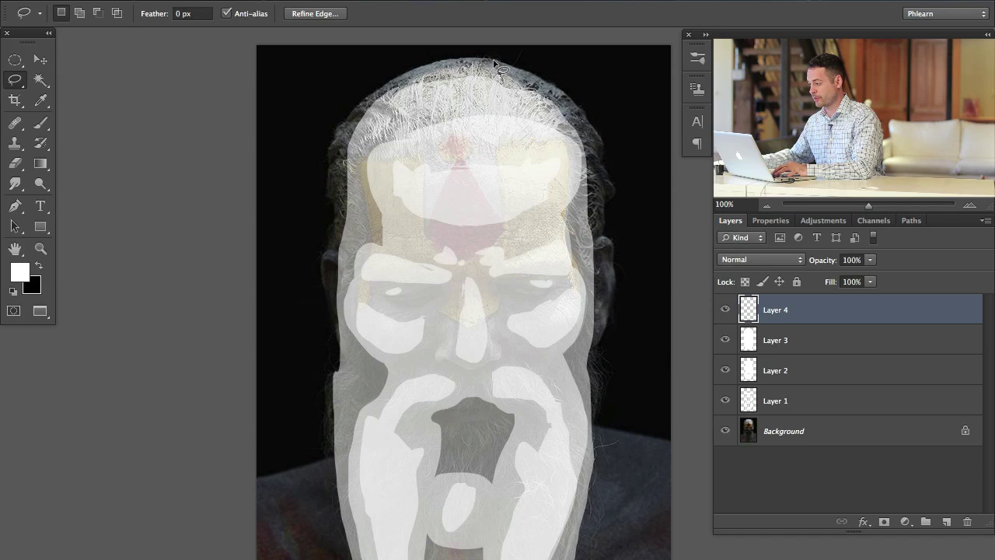
left_click_drag(586, 132, 603, 195)
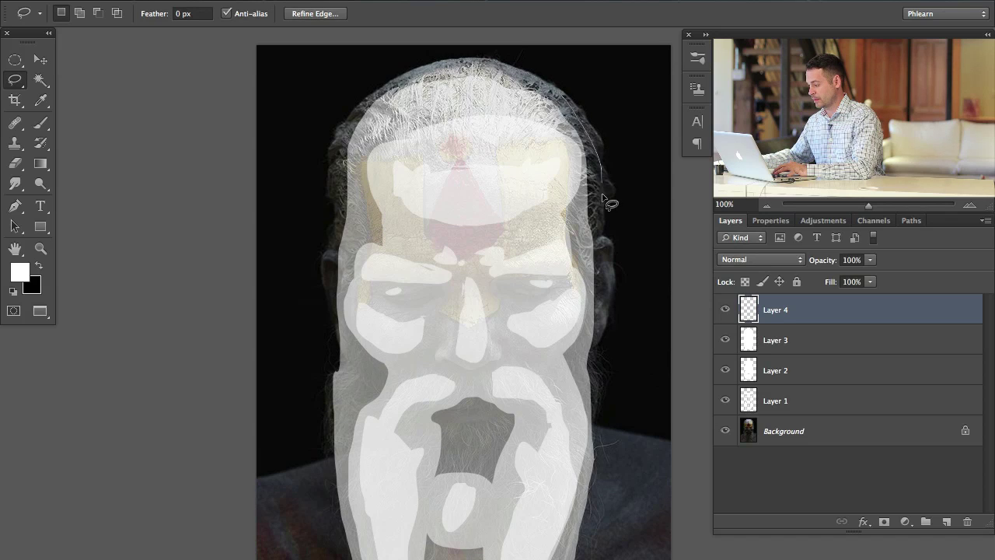
mouse_move(607, 265)
left_mouse_down()
mouse_move(590, 411)
mouse_move(576, 240)
mouse_move(598, 261)
mouse_move(660, 280)
mouse_move(675, 451)
mouse_move(648, 517)
mouse_move(328, 534)
mouse_move(229, 490)
mouse_move(196, 406)
mouse_move(204, 323)
mouse_move(303, 290)
mouse_move(320, 266)
mouse_move(350, 391)
mouse_move(342, 241)
left_mouse_up()
scroll(319, 268, "up", 5)
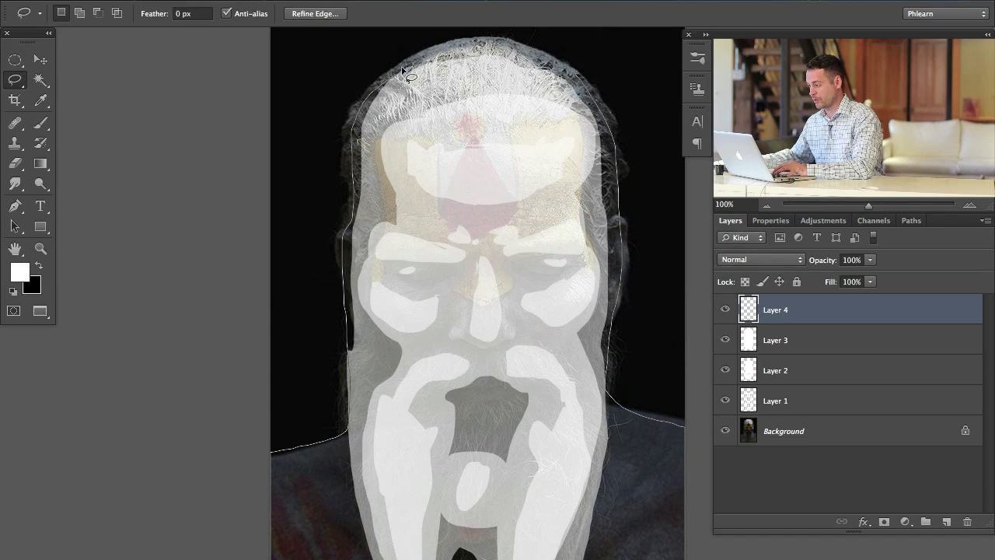
left_click_drag(545, 58, 547, 60)
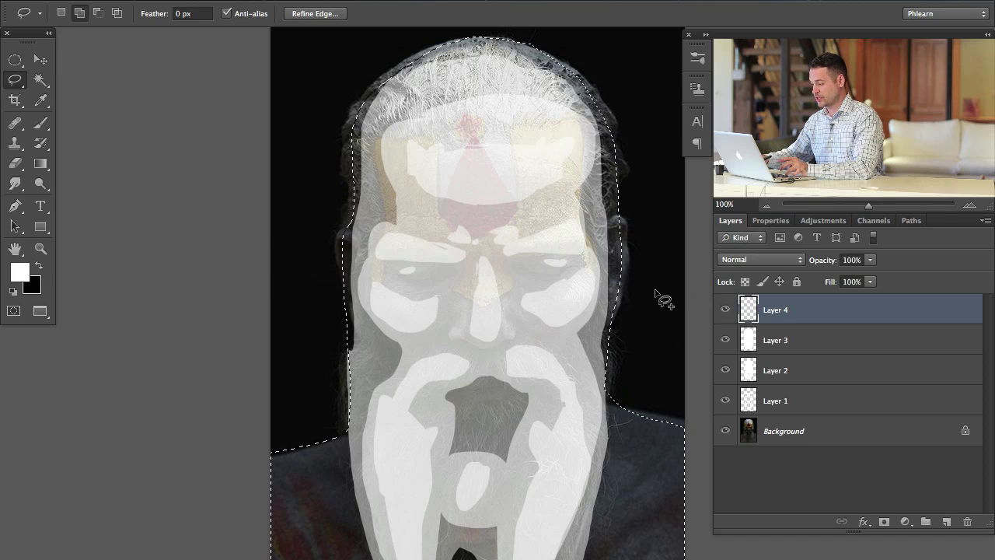
Step: Fill the head-and-shoulders selection with white, deselect it and set Layer 4's opacity to 50%
key("shift+BackSpace")
left_click(344, 66)
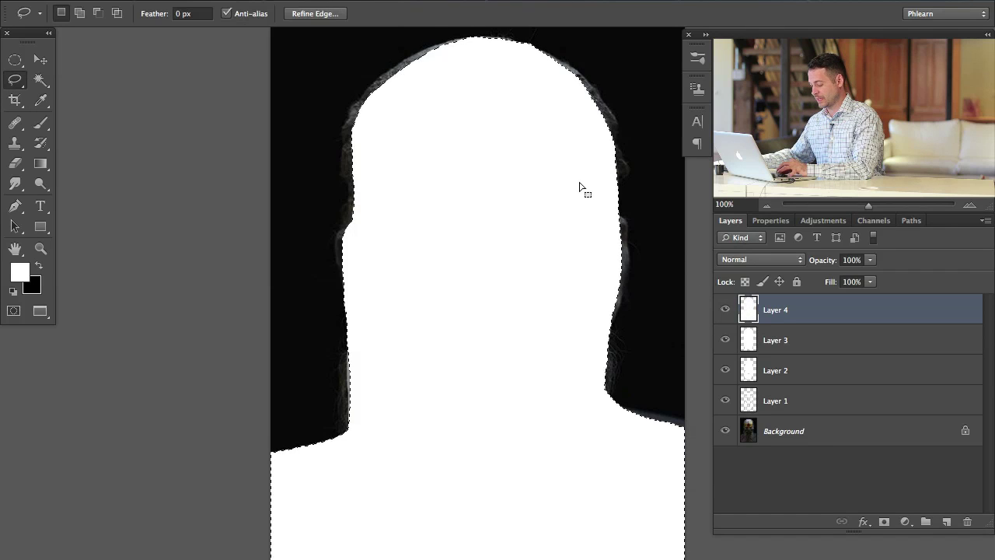
key("ctrl+d")
key("v")
key("5")
Step: Create a new layer directly above the Background and fill it with black to isolate the brightness shapes
scroll(599, 383, "down", 5)
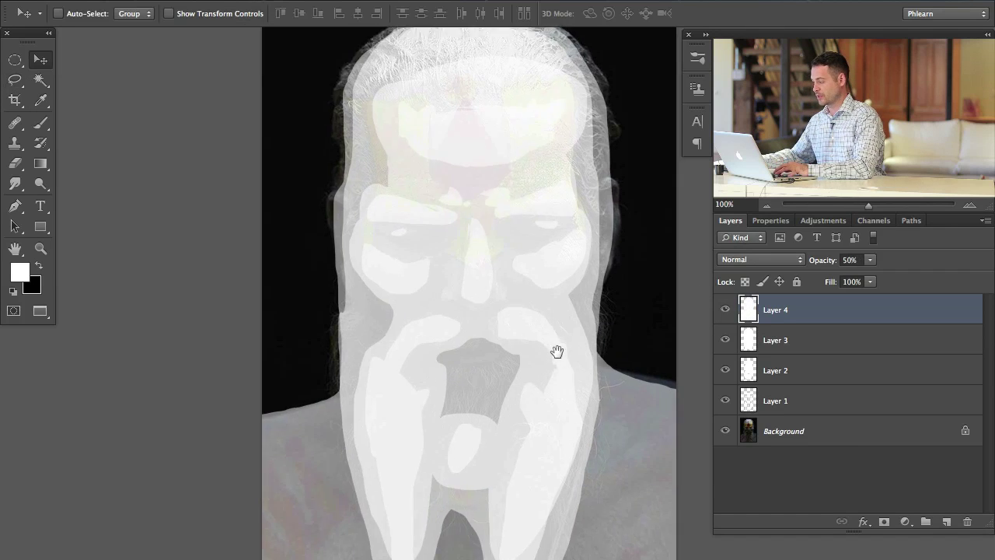
scroll(555, 351, "right", 3)
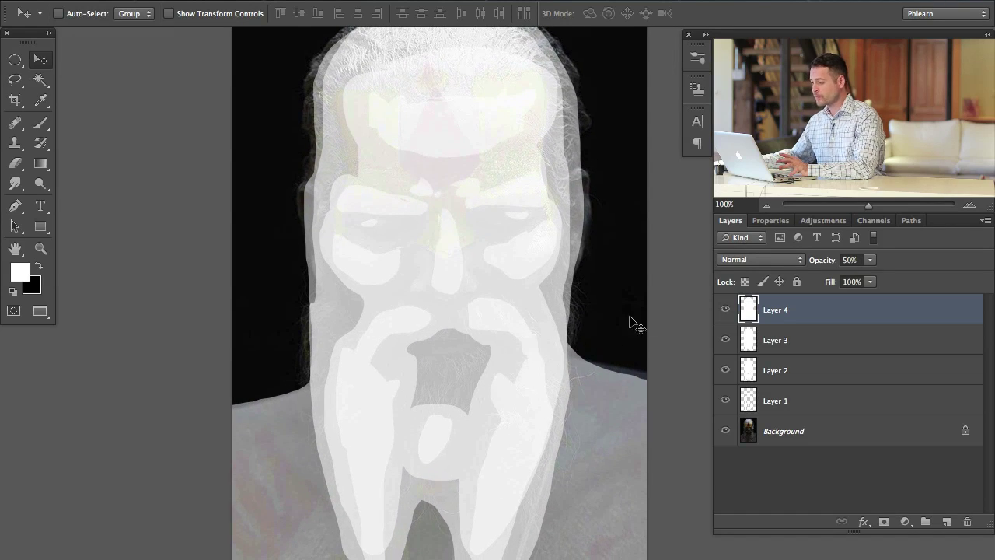
scroll(536, 350, "up", 2)
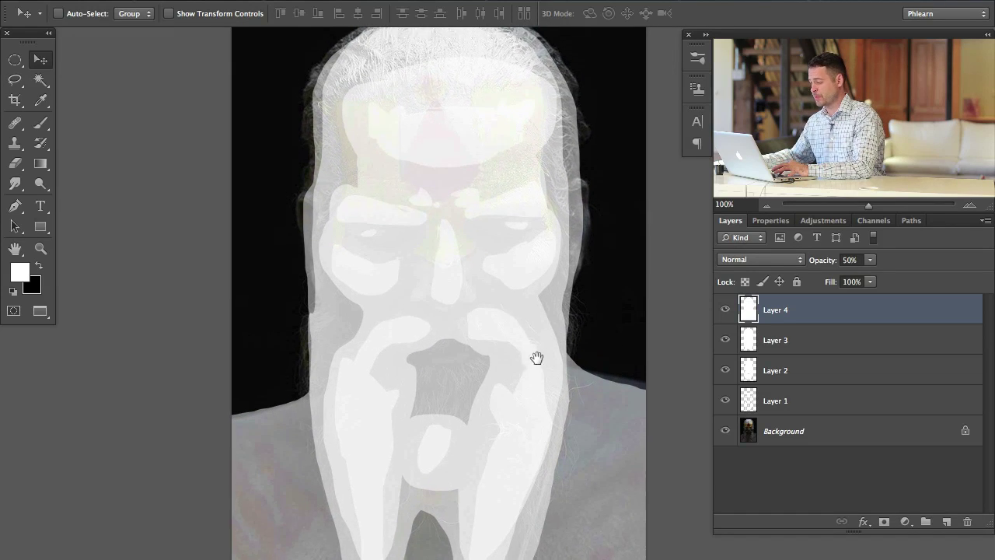
scroll(607, 365, "left", 2)
left_click(725, 432)
left_click(725, 432)
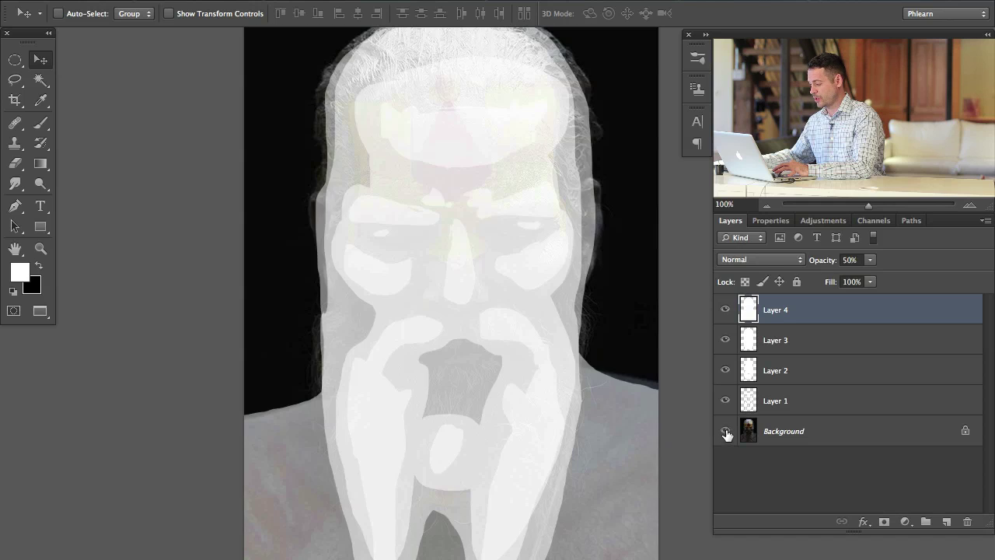
left_click(817, 430)
key("ctrl+alt+shift+n")
key("d")
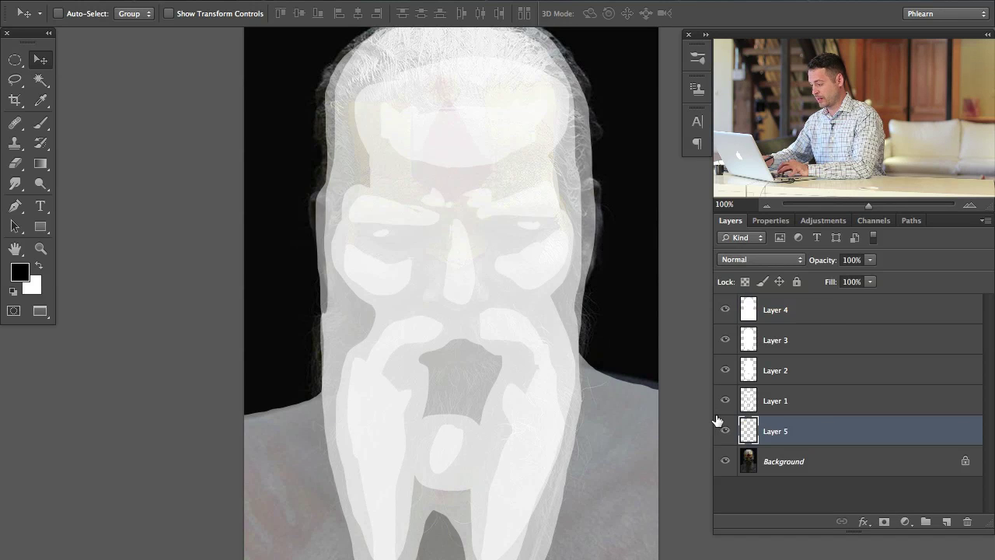
key("ctrl+BackSpace")
key("alt+BackSpace")
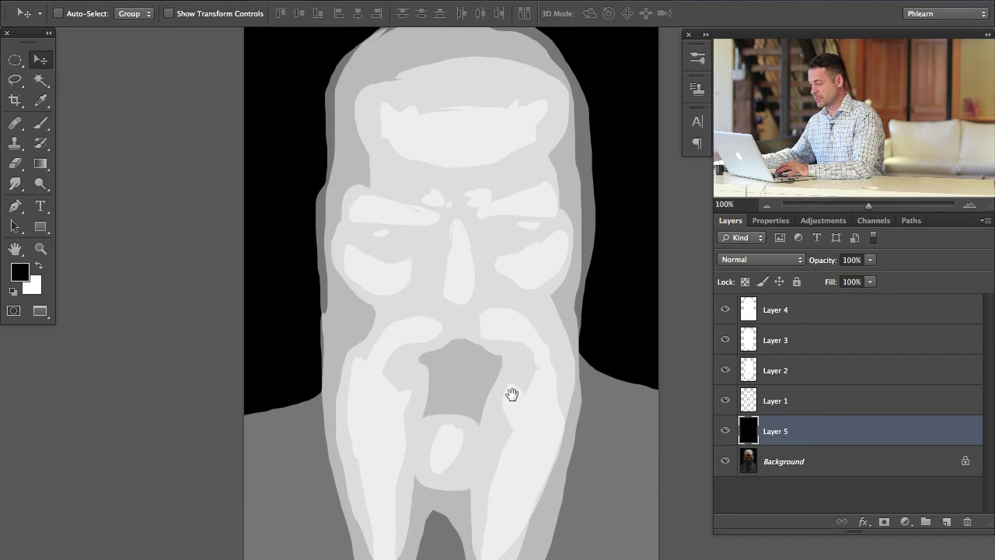
left_click_drag(511, 393, 518, 419)
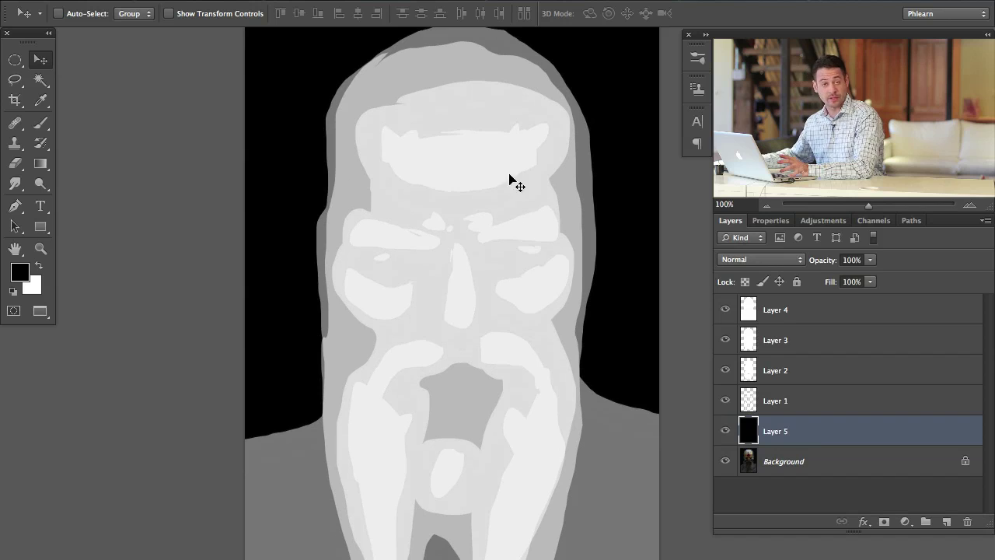
Step: Set the opacity of Layer 1, which holds the brightest highlight shapes, to 74%
left_click(724, 402)
left_click(724, 403)
left_click(816, 398)
left_click_drag(820, 262, 837, 260)
key("Return")
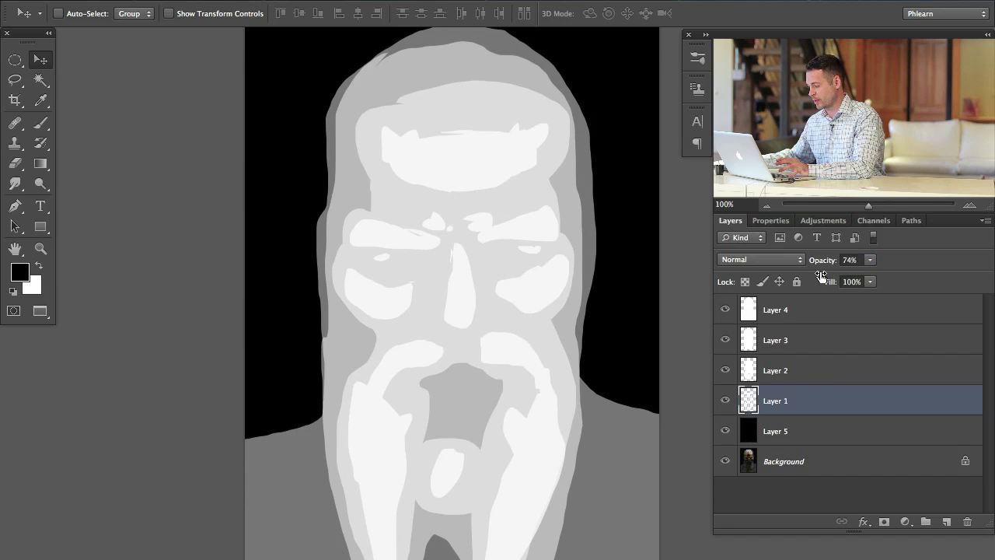
Step: Identify Layer 2's zone by toggling its visibility and set the layer's opacity to 29%
left_click(724, 374)
left_click(725, 373)
left_click(724, 373)
left_click(725, 374)
left_click(797, 374)
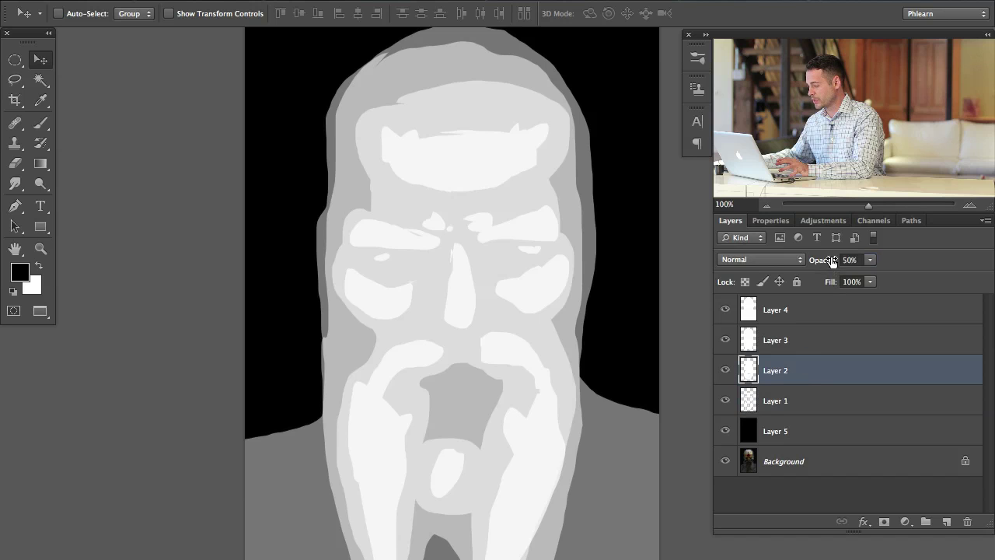
left_click_drag(831, 260, 819, 264)
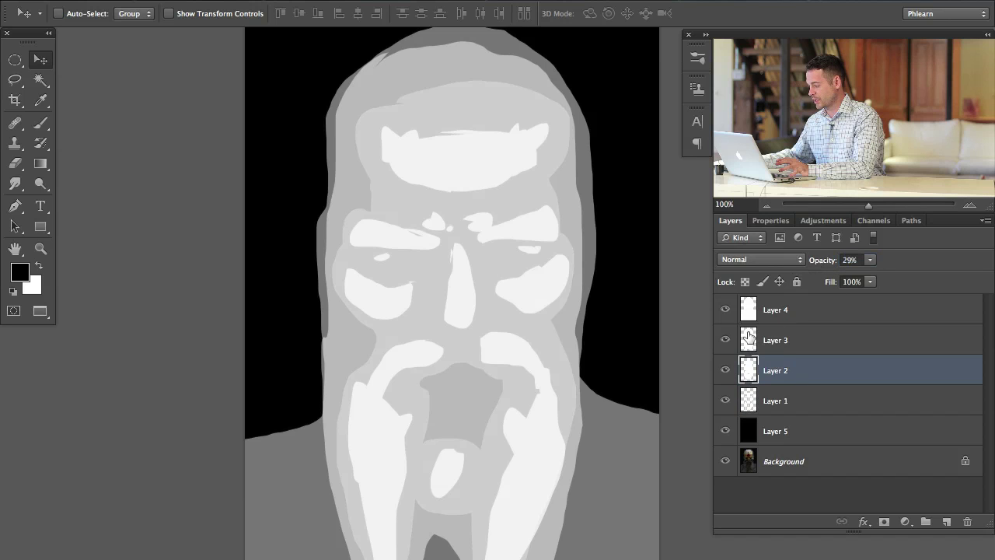
Step: Set Layer 4's opacity to 27% and Layer 3's opacity to 31%
left_click(724, 309)
left_click(724, 309)
left_click(788, 311)
left_click_drag(830, 262, 811, 263)
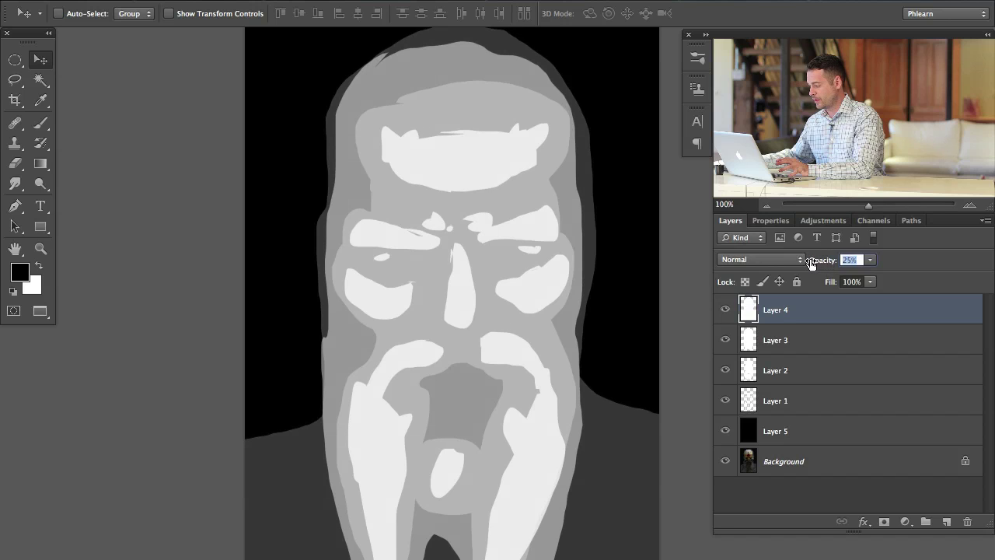
left_click(787, 333)
left_click_drag(824, 266, 809, 265)
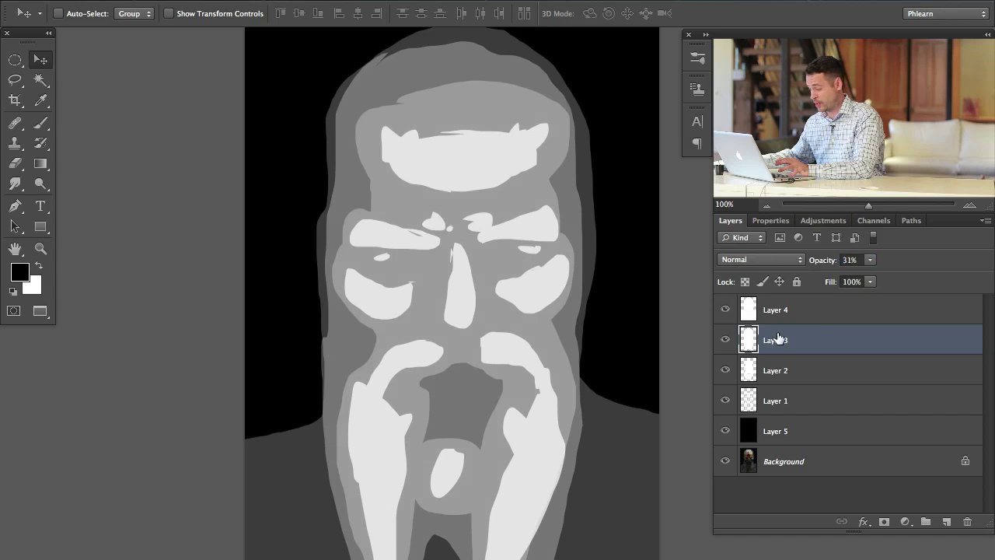
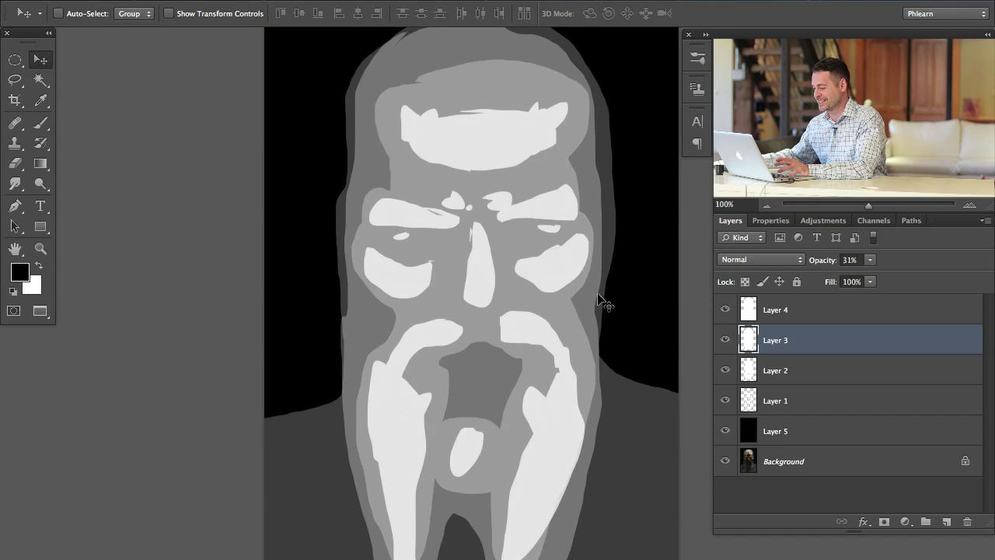
Step: Delete the black-filled Layer 5 so the portrait shows beneath the brightness shapes
scroll(544, 280, "down", 2)
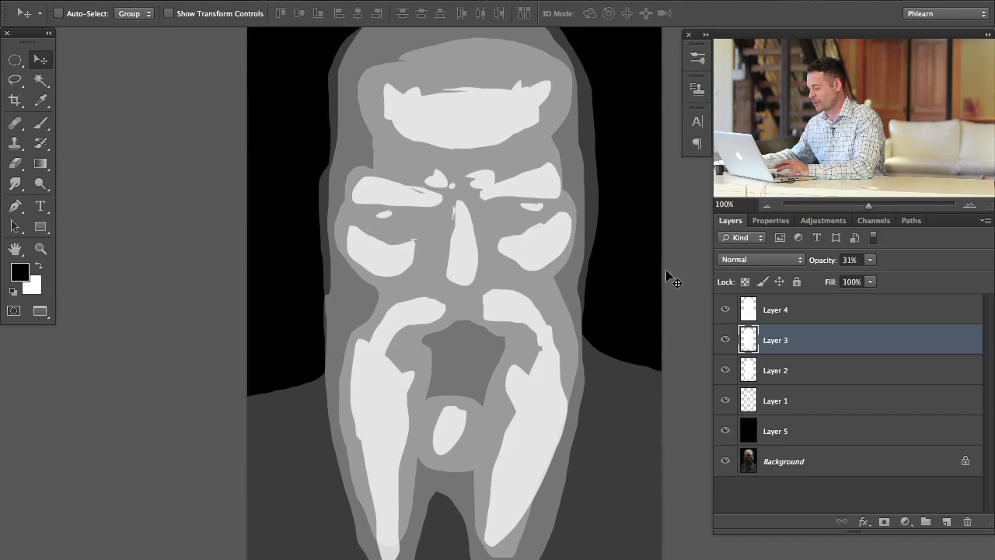
left_click(797, 432)
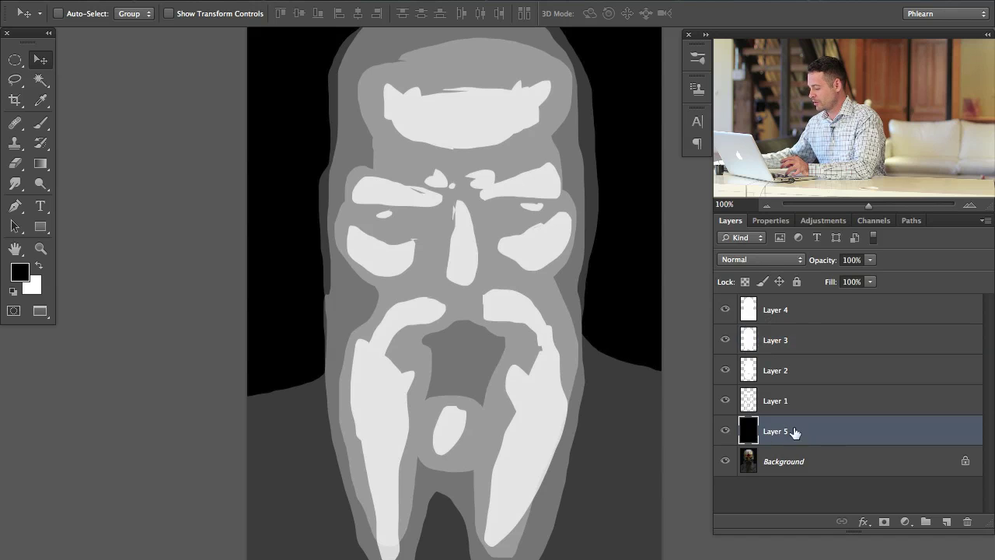
key("Delete")
left_click_drag(513, 337, 534, 381)
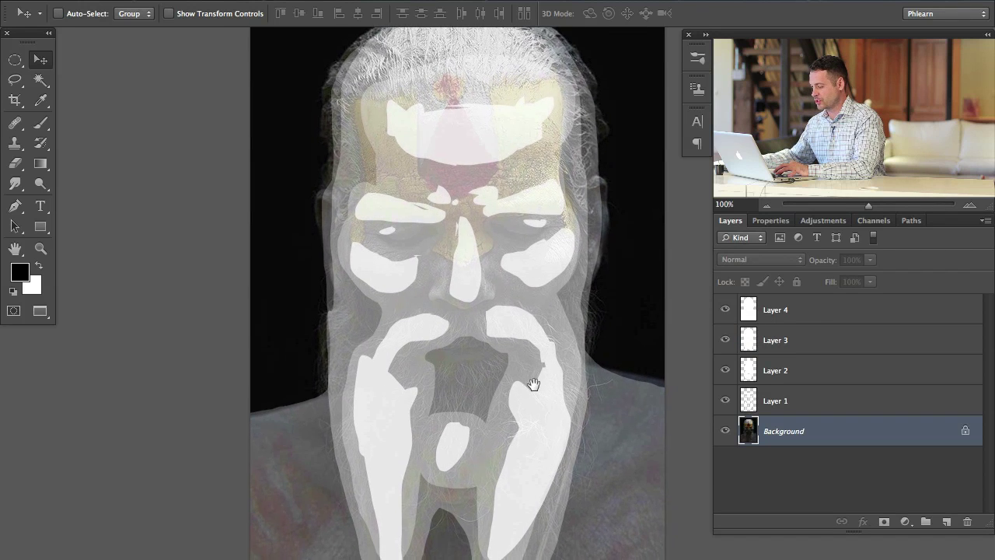
Step: Merge Layers 1 through 4 into a single layer and toggle the Background's visibility to check the result
left_click(815, 319)
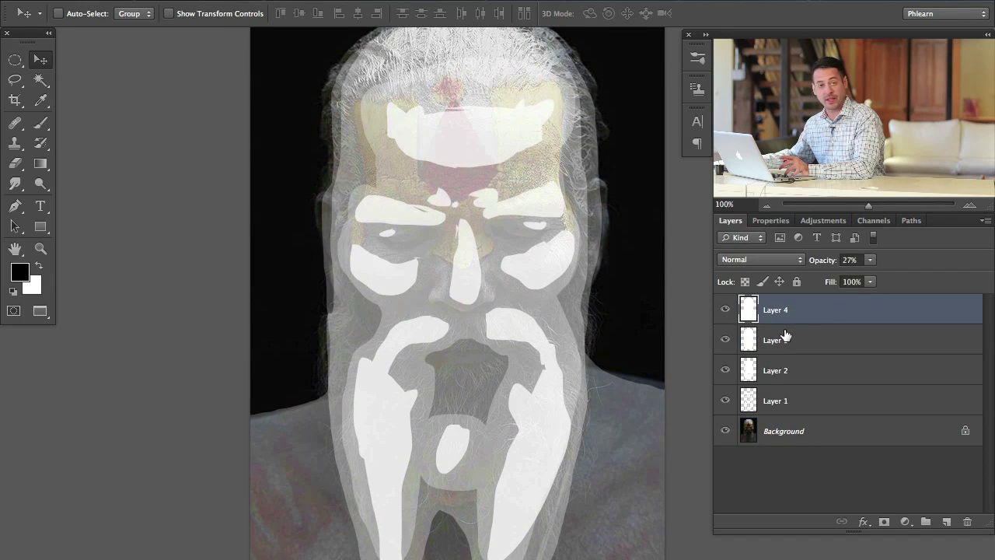
left_click(794, 401, "shift")
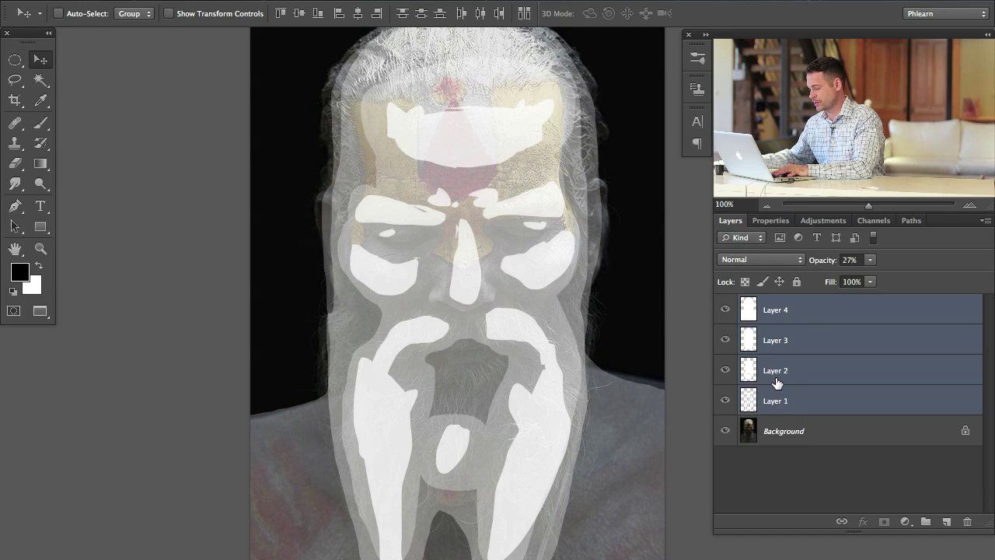
key("ctrl+e")
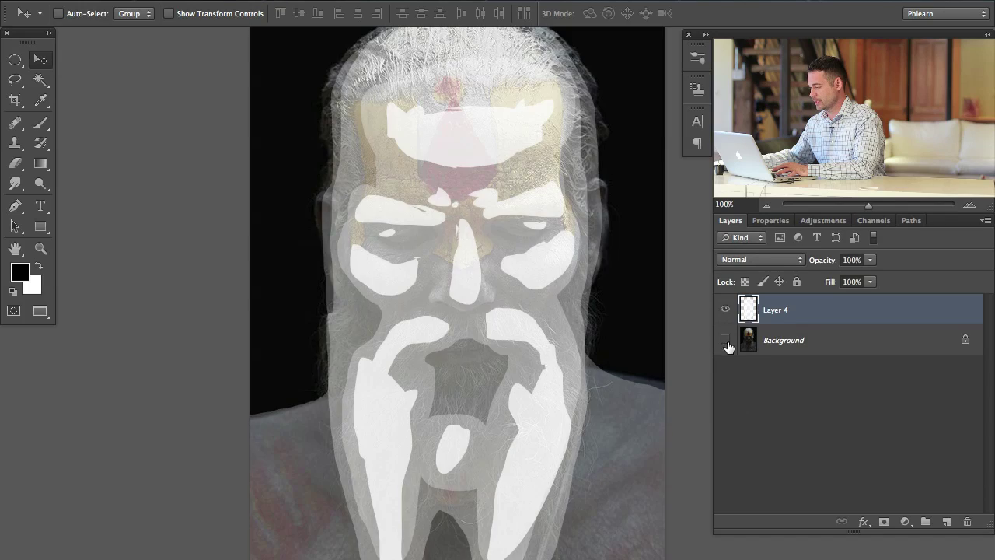
left_click(726, 339)
left_click(725, 339)
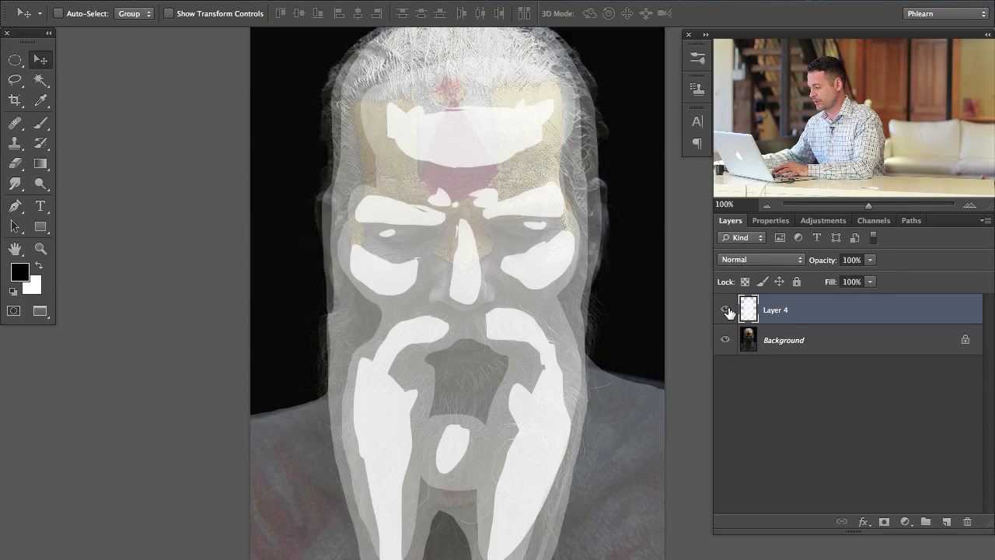
Step: Load the merged Layer 4's contents as a selection, copy them, and hide the layer with the Background active
scroll(615, 366, "up", 3)
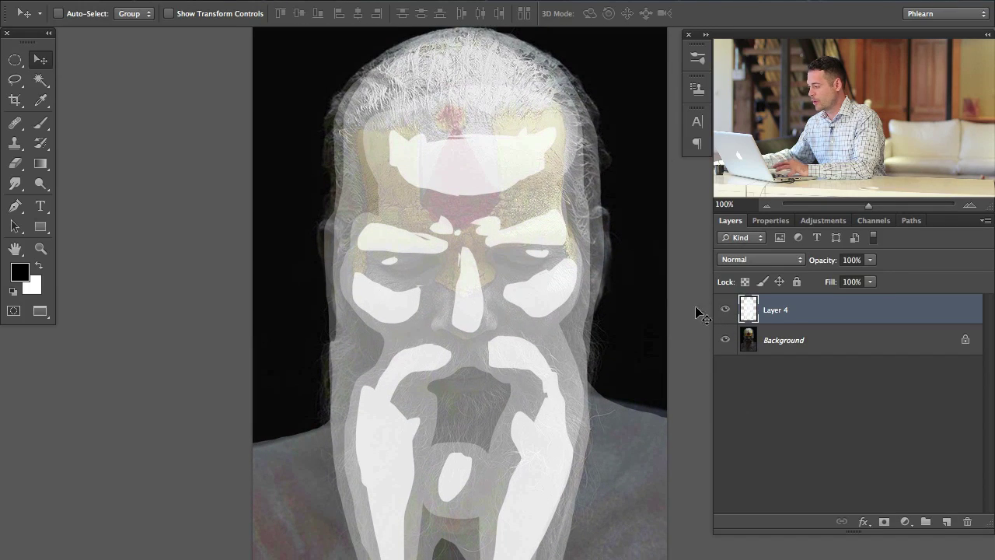
left_click(747, 308, "ctrl")
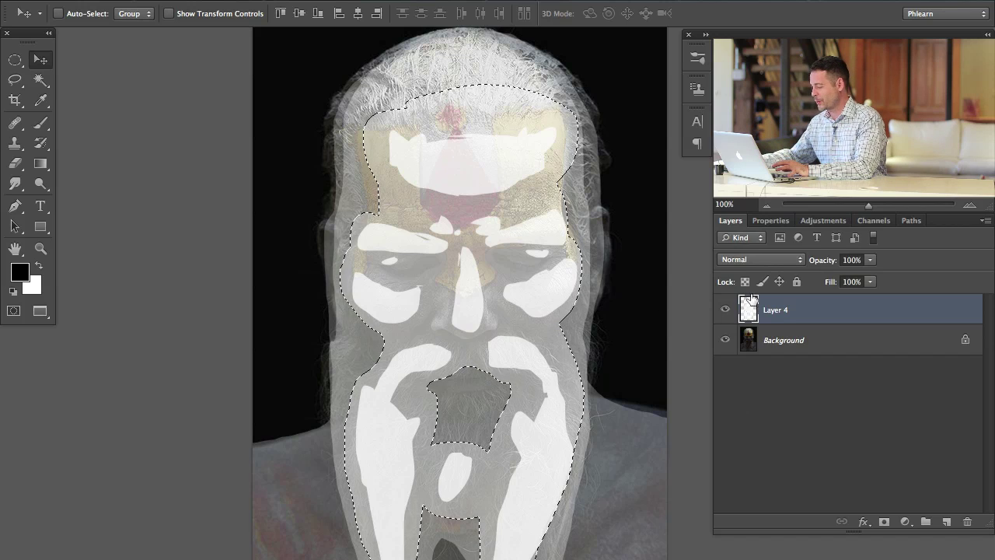
left_click(813, 339)
left_click(726, 310)
Step: Delete the existing channels Alpha 1, Alpha 2 and Alpha 3
left_click(874, 220)
left_click(873, 358)
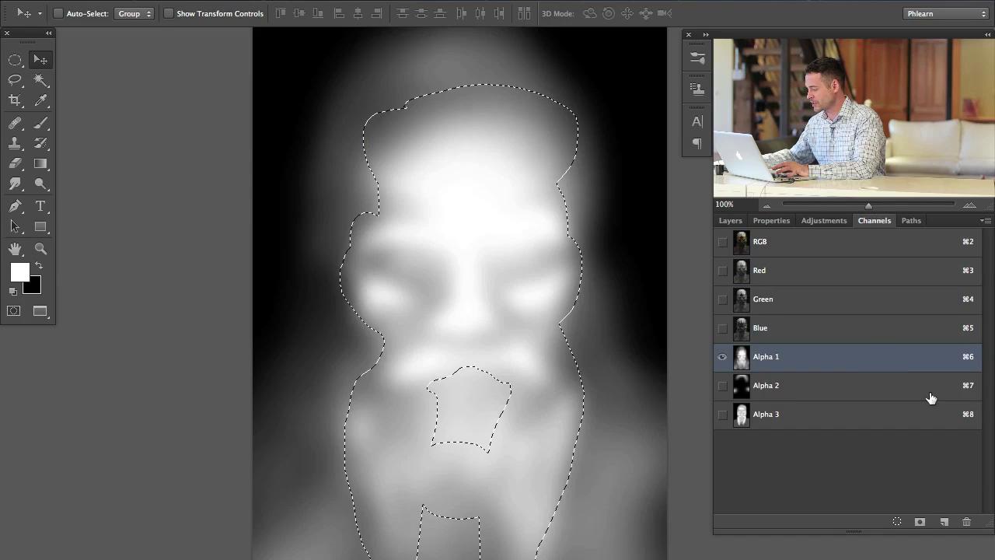
left_click(966, 523)
left_click(613, 218)
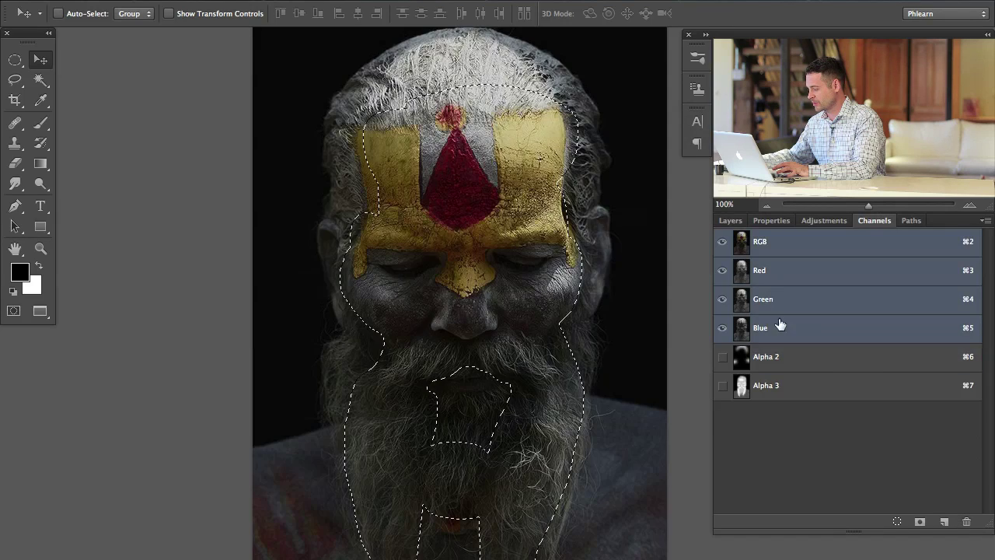
left_click(902, 358)
left_click(966, 523)
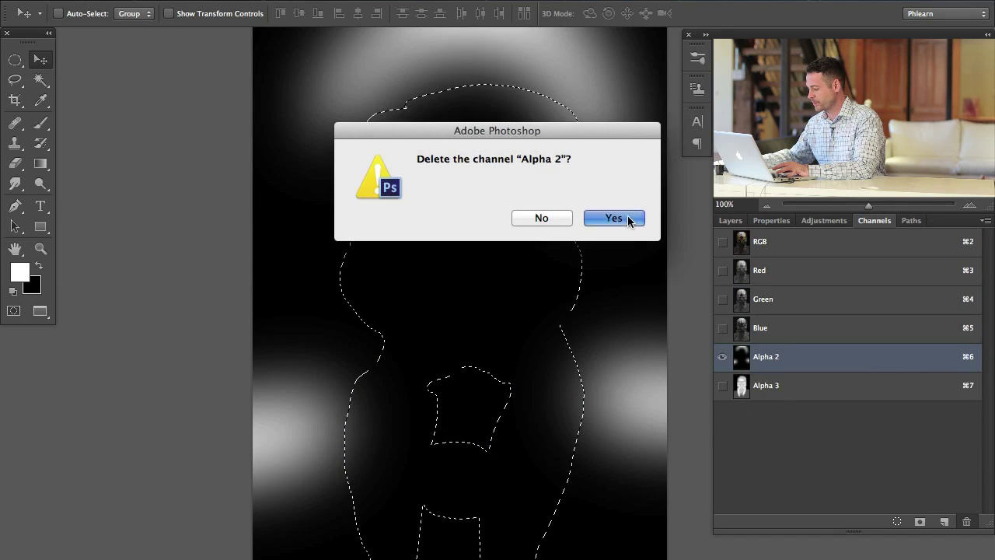
left_click(625, 218)
left_click(848, 357)
left_click(966, 522)
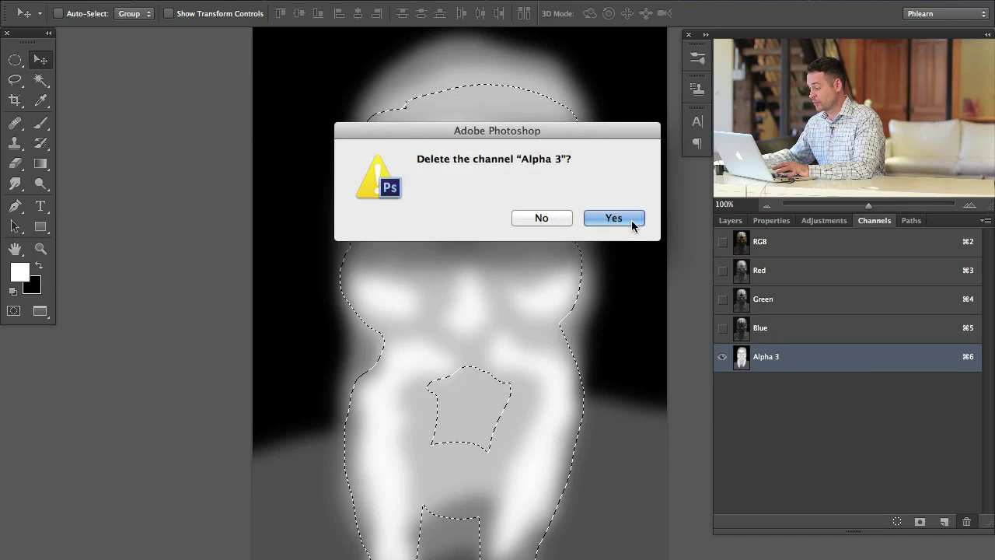
left_click(628, 219)
Step: Create a new alpha channel, paste the copied brightness map into it and deselect
left_click(730, 221)
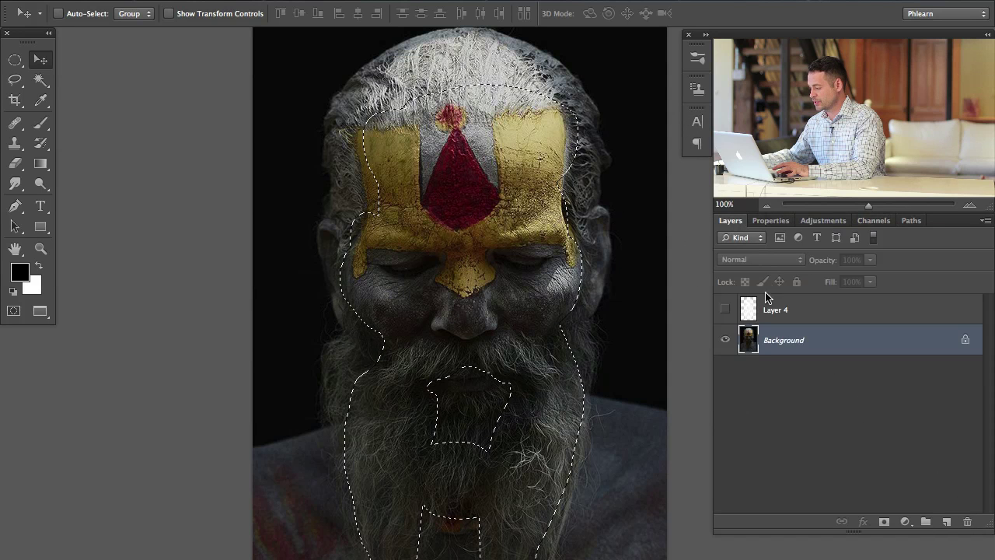
left_click(724, 309)
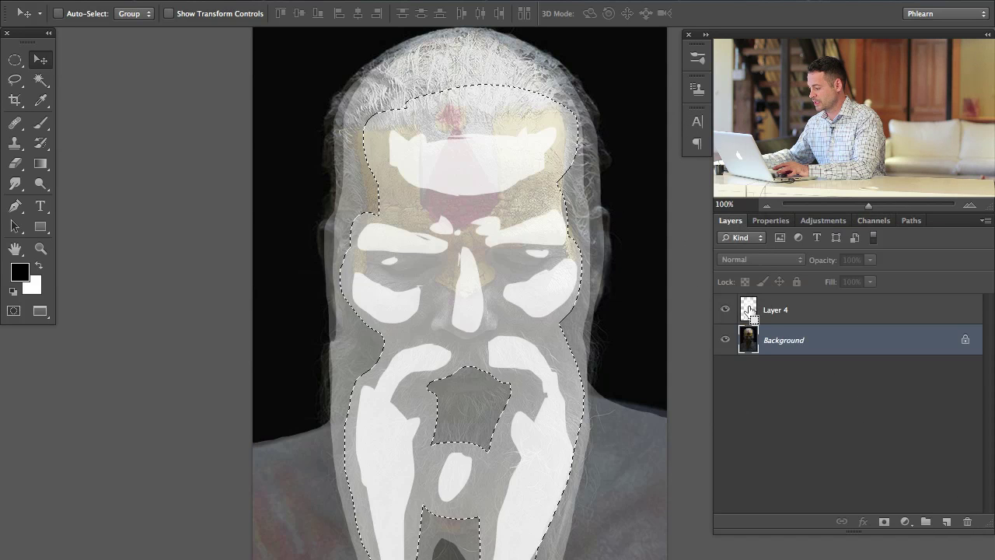
left_click(724, 309)
left_click(867, 221)
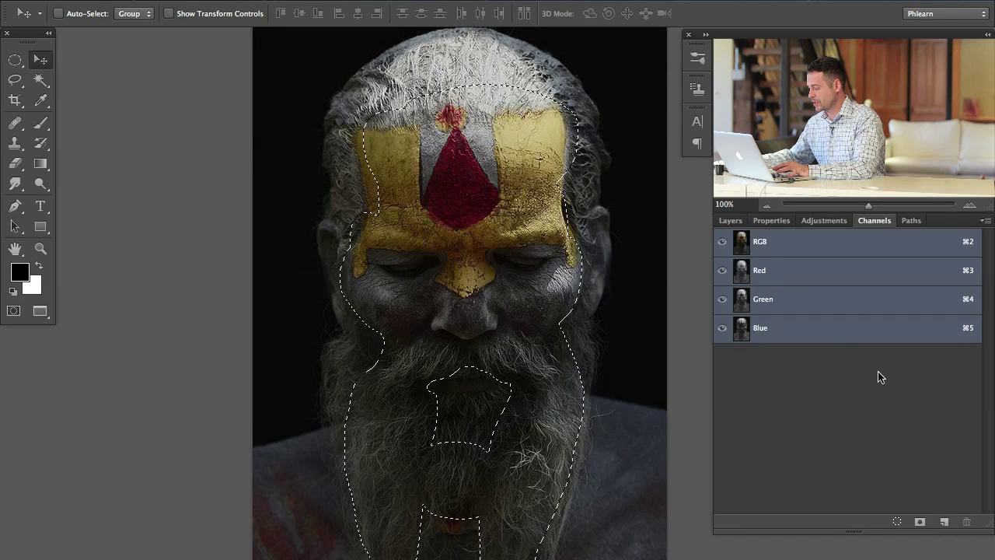
left_click(945, 522)
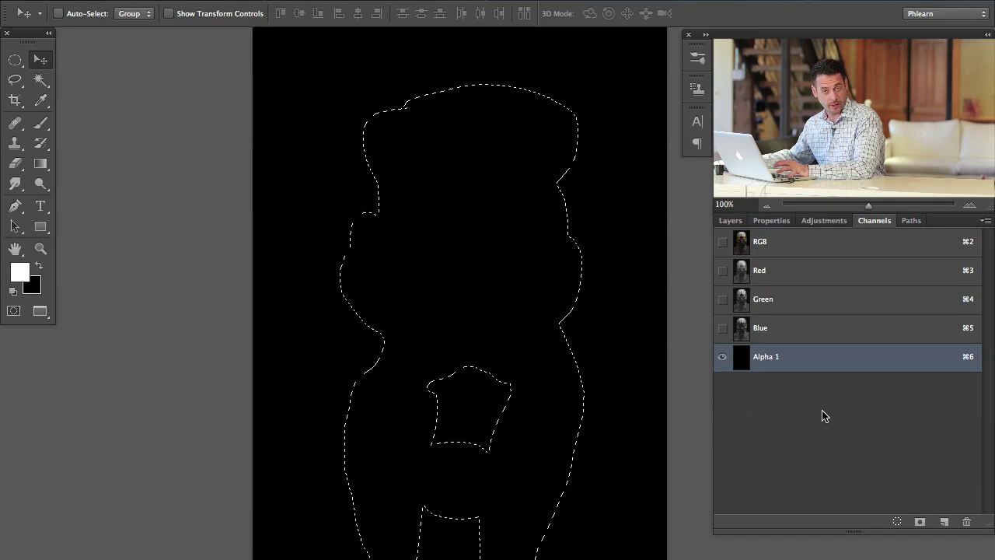
left_click_drag(579, 461, 584, 380)
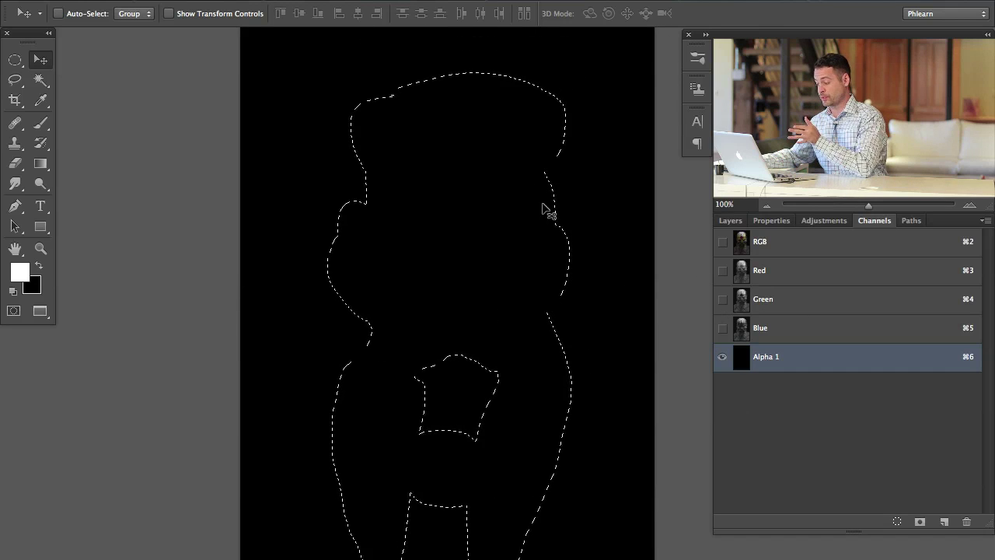
key("super+v")
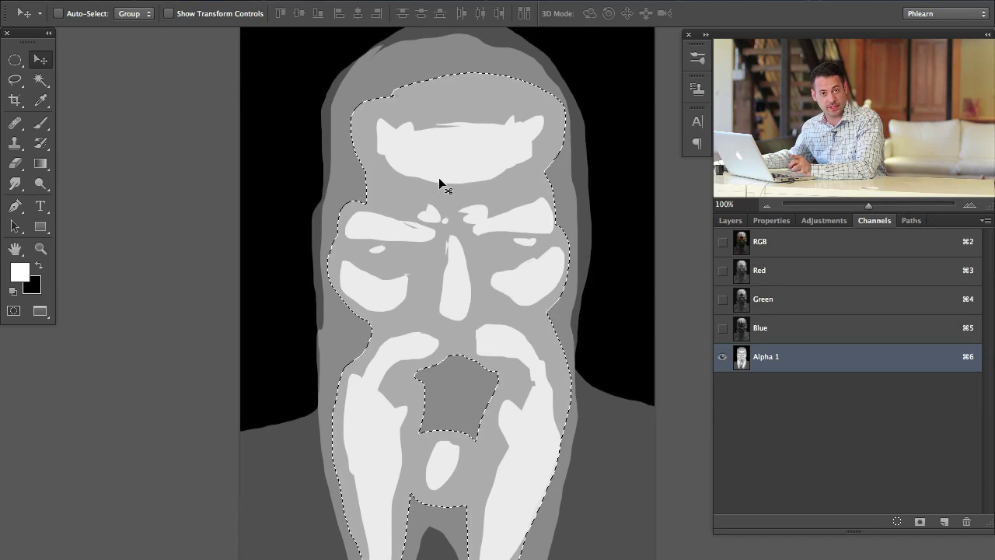
key("super+d")
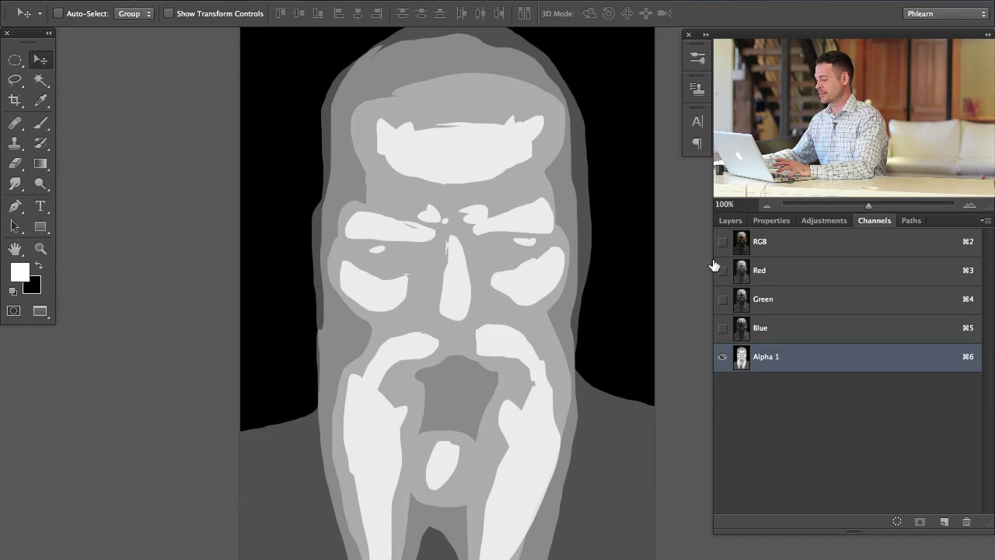
left_click(731, 223)
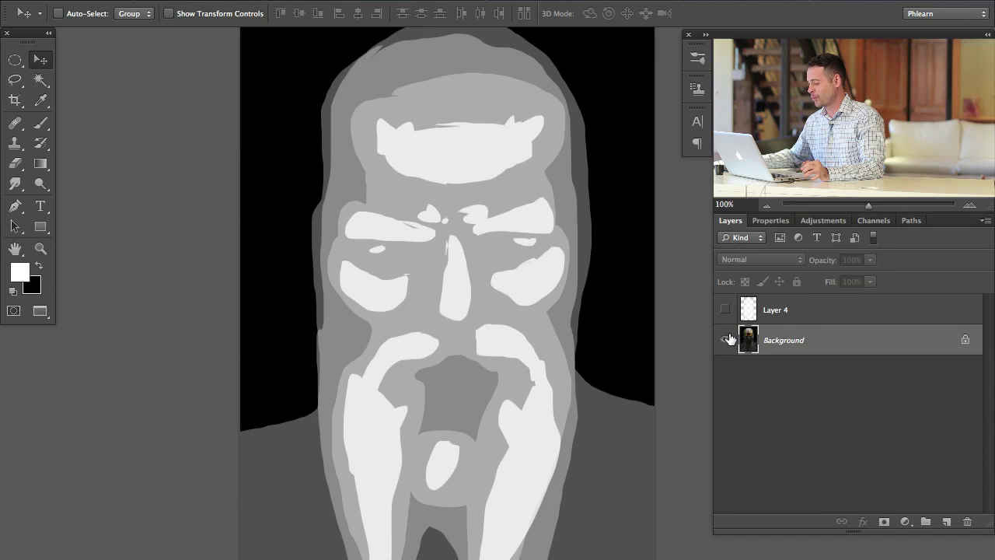
Step: Show and hide Layer 4 over the active Background to compare the light map with the portrait
left_click(790, 341)
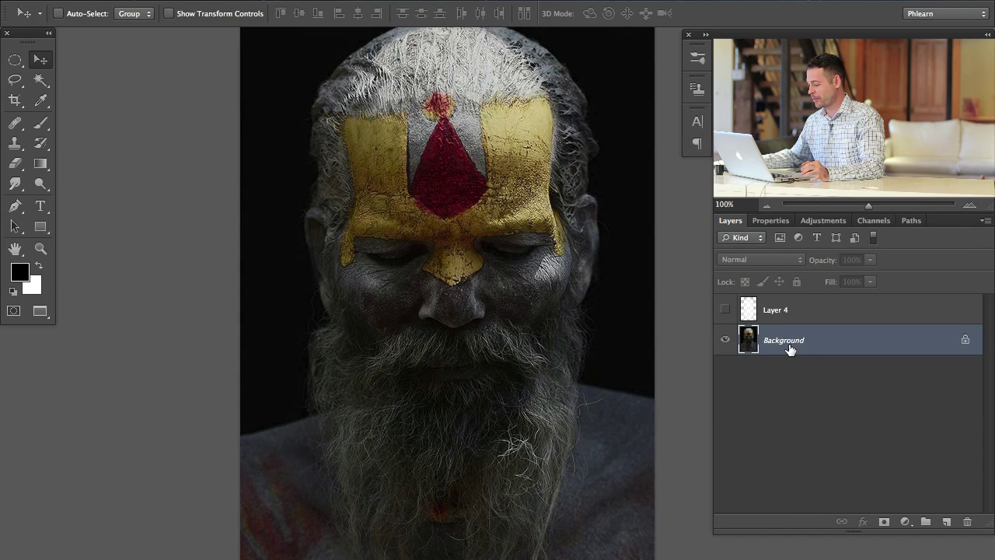
left_click(725, 310)
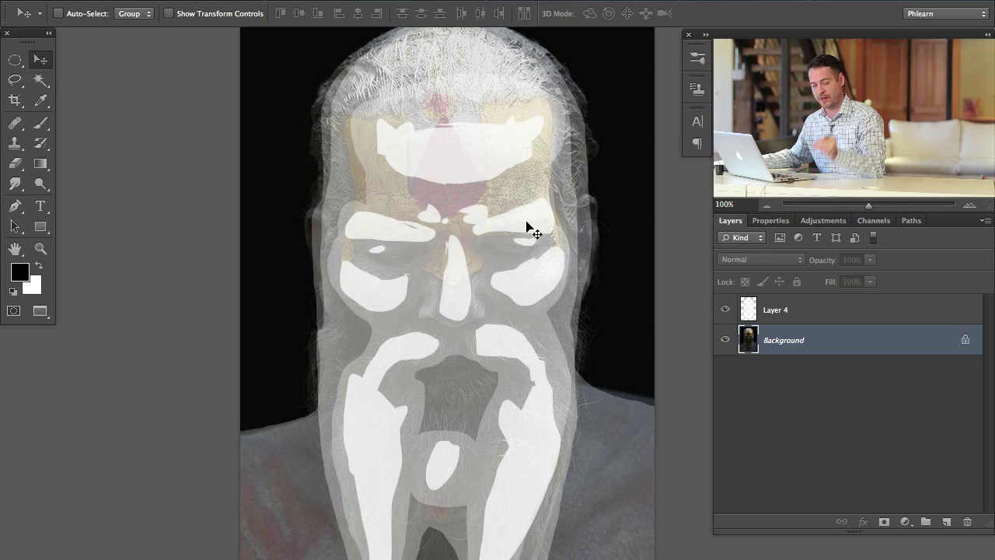
left_click(726, 310)
left_click(726, 310)
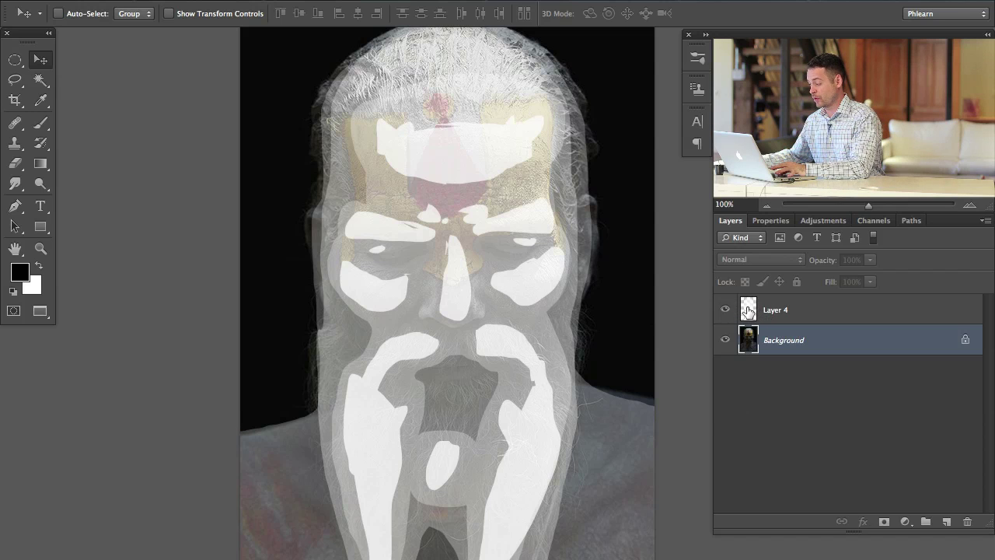
Step: Load Layer 4's contents as a selection, hide the layer, and display the Alpha 1 channel with the selection cleared
left_click(751, 311, "ctrl")
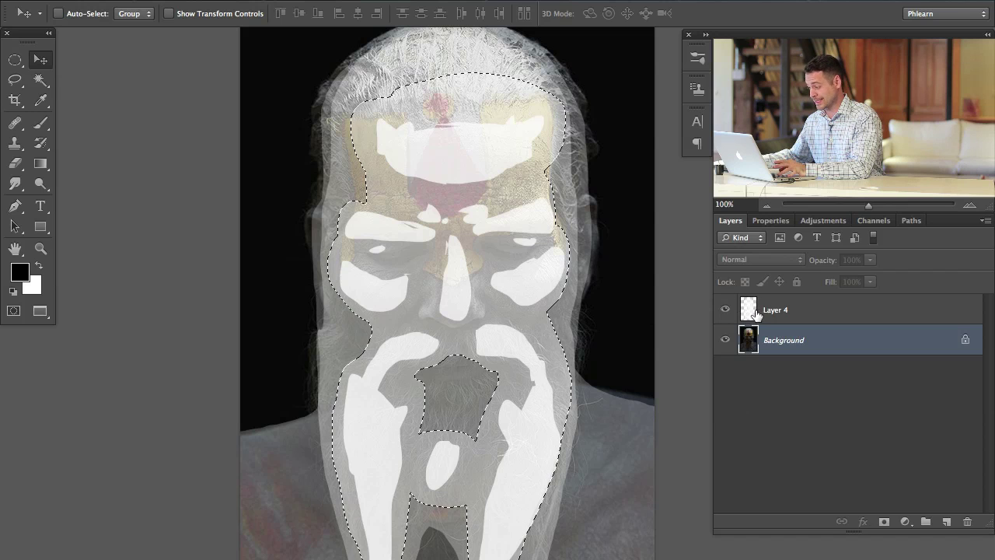
left_click(725, 311)
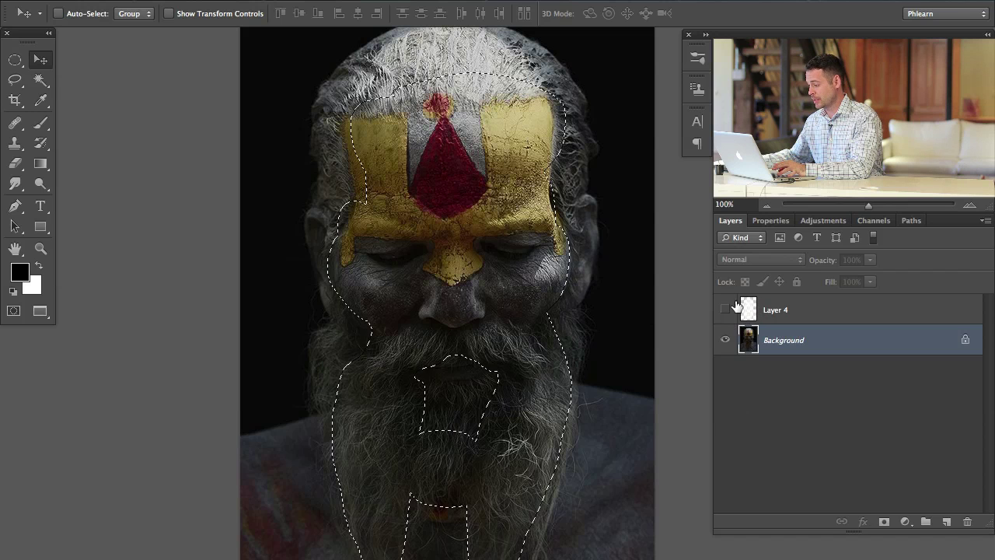
left_click(874, 220)
left_click(810, 357)
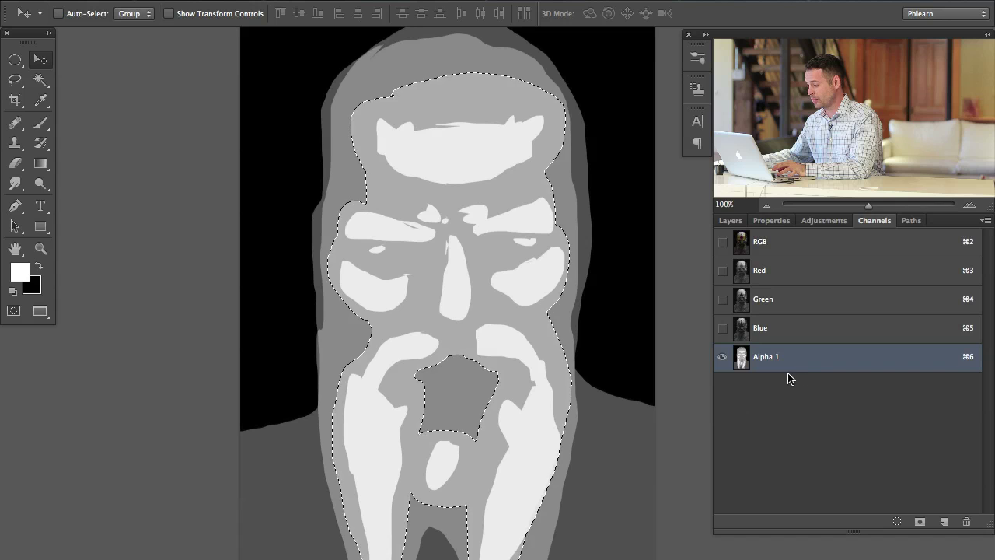
key("super+d")
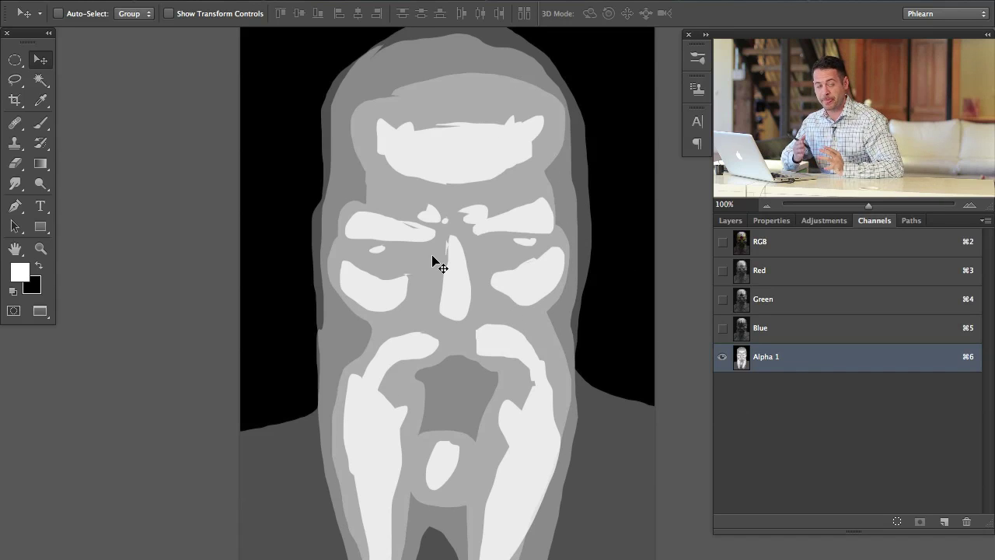
left_click(724, 221)
left_click(878, 221)
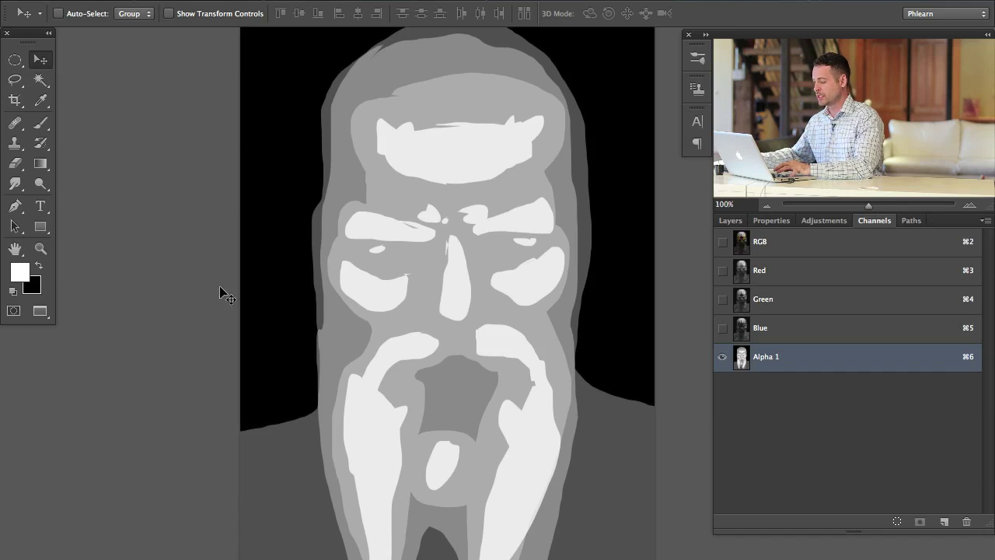
Step: Soften the Alpha 1 light map with a Gaussian Blur of 9.1 pixels radius
left_click_drag(431, 93, 415, 77)
left_click(373, 0)
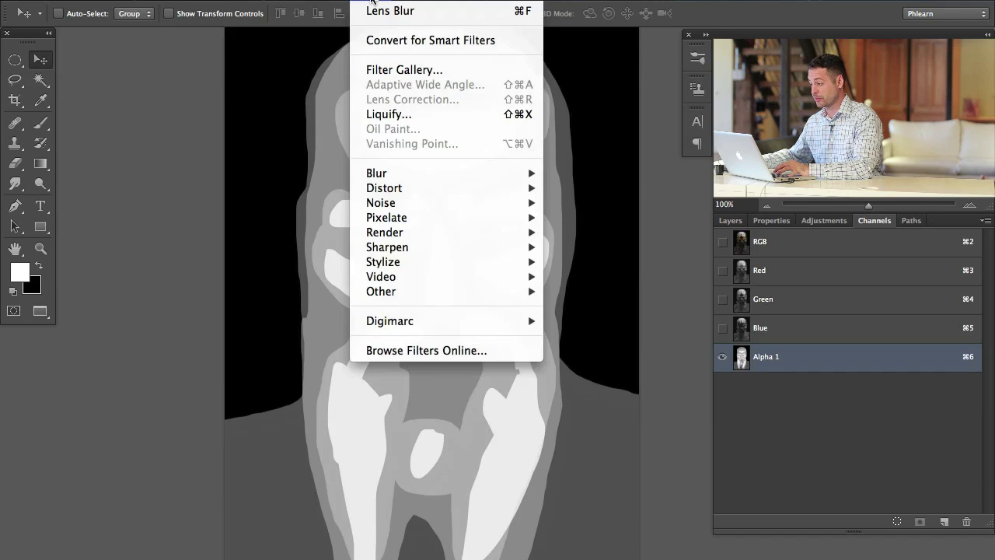
mouse_move(393, 174)
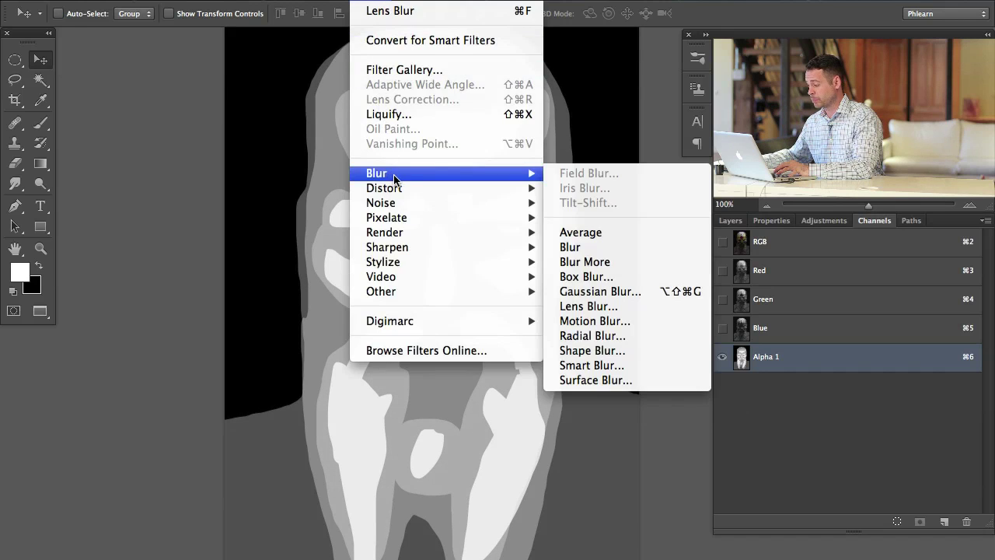
left_click(646, 290)
scroll(522, 314, "left", 3)
mouse_move(258, 168)
left_mouse_down()
mouse_move(233, 178)
mouse_move(246, 177)
left_mouse_up()
left_click_drag(73, 402, 92, 411)
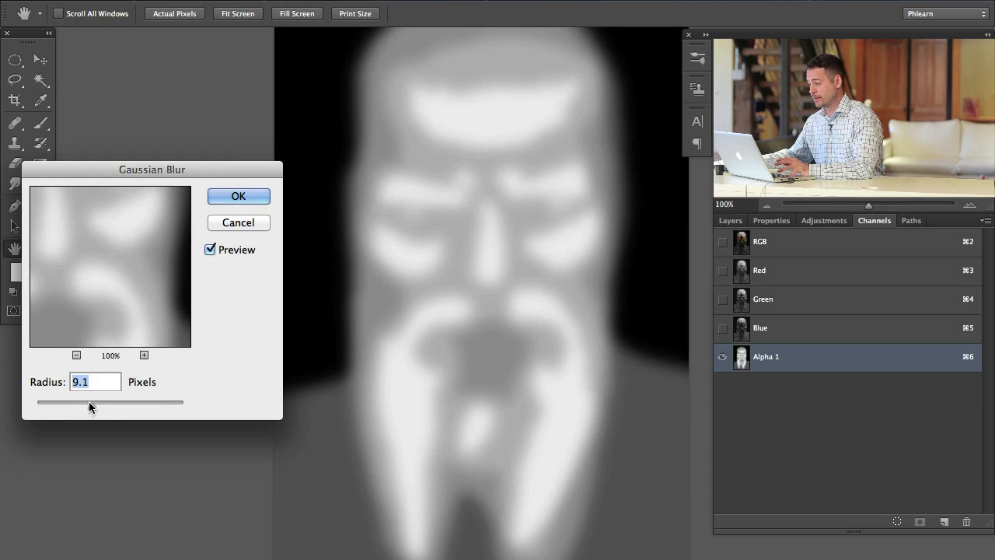
left_click(245, 200)
left_click_drag(508, 304, 492, 325)
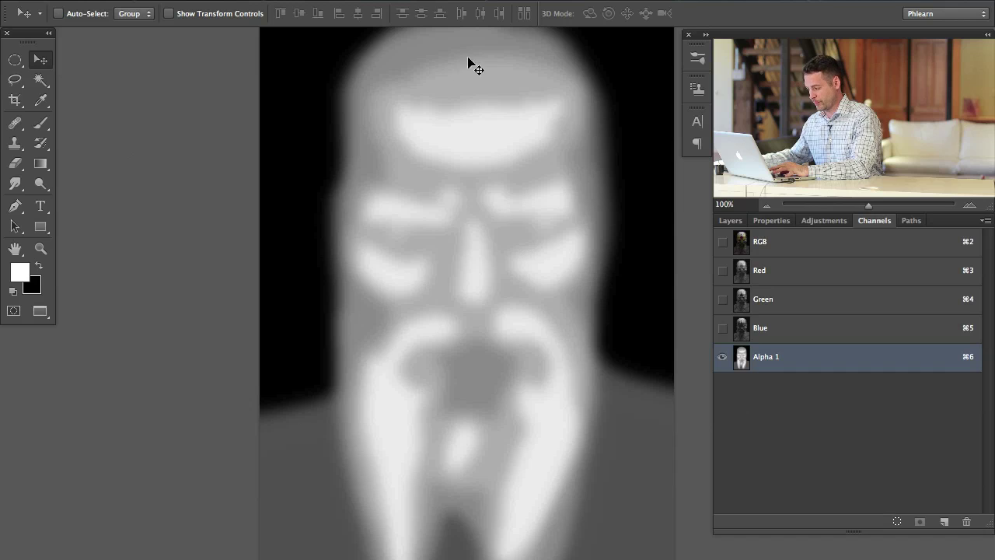
scroll(502, 303, "down", 2)
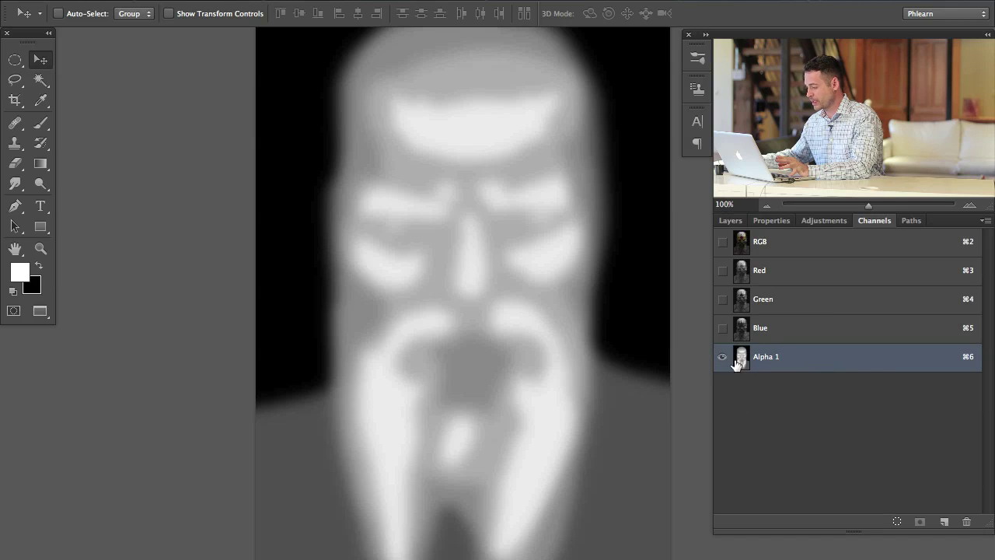
Step: Return to the full-colour portrait and duplicate the Background layer
left_click(731, 221)
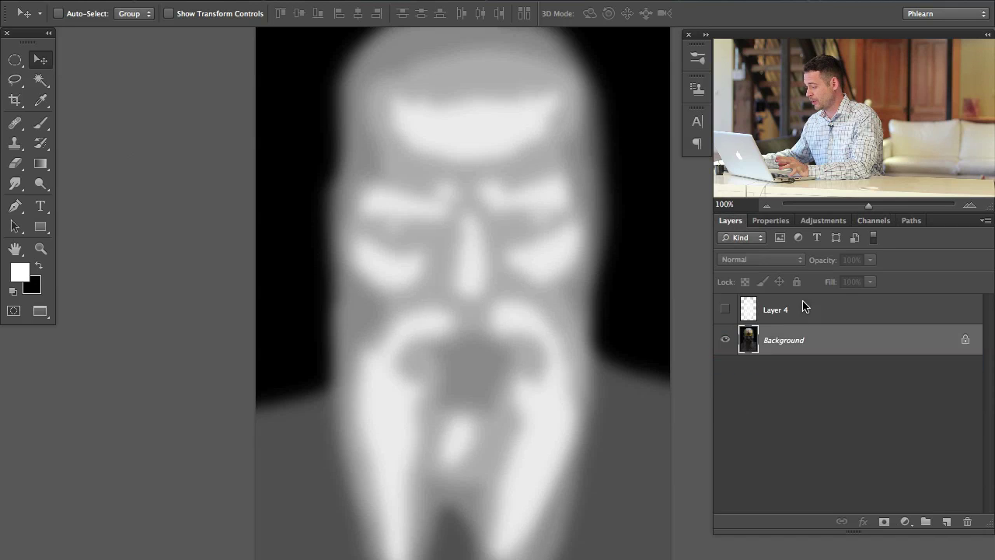
left_click(815, 344)
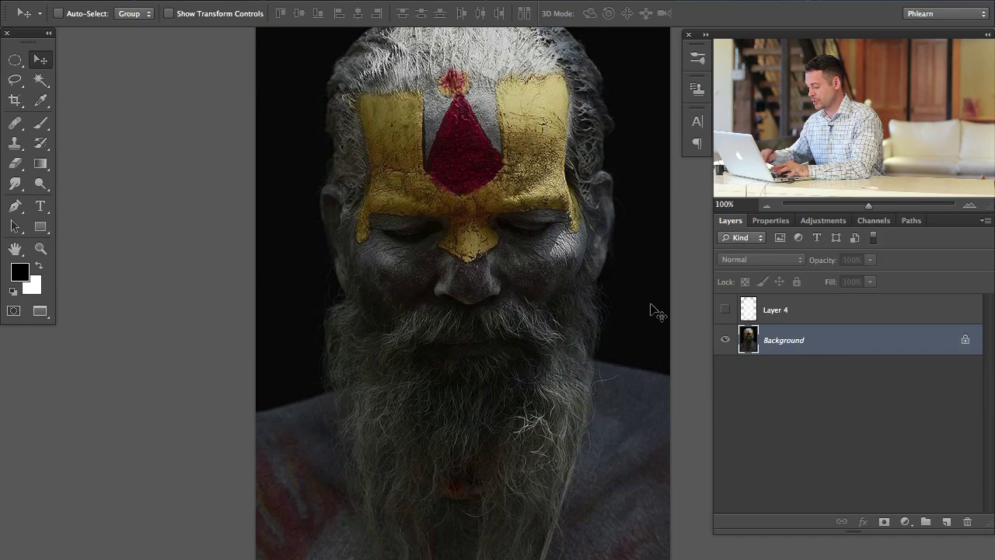
key("ctrl+j")
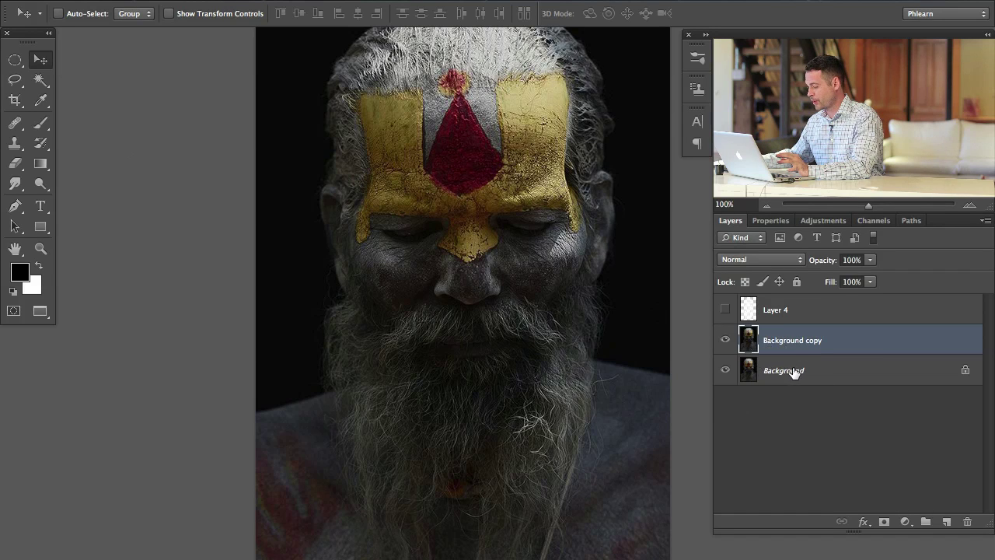
Step: Toggle Layer 4 repeatedly to compare the mapped light zones with the portrait, leaving the layer hidden
left_click(724, 310)
left_click(724, 309)
left_click(725, 309)
left_click(725, 311)
left_click(725, 310)
left_click(725, 310)
left_click(724, 311)
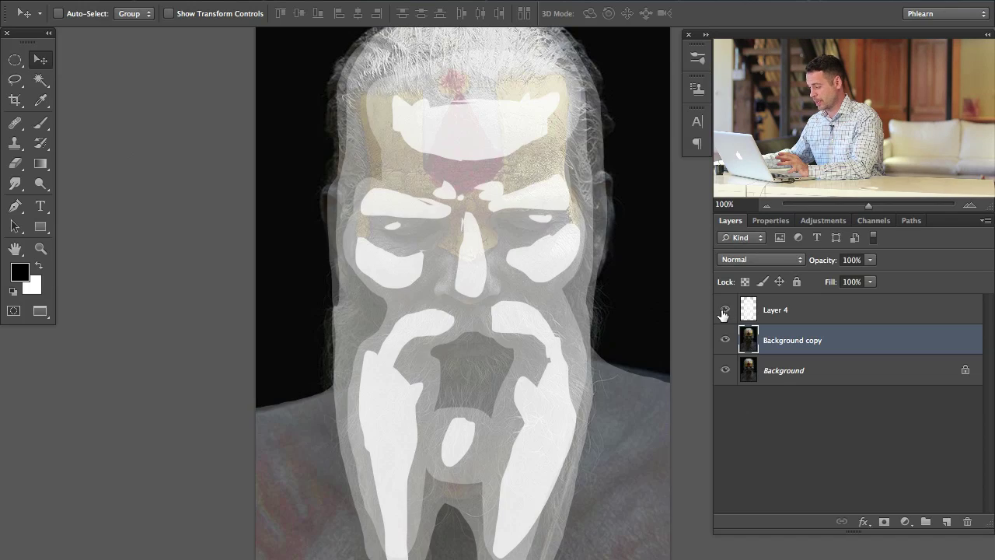
left_click(724, 310)
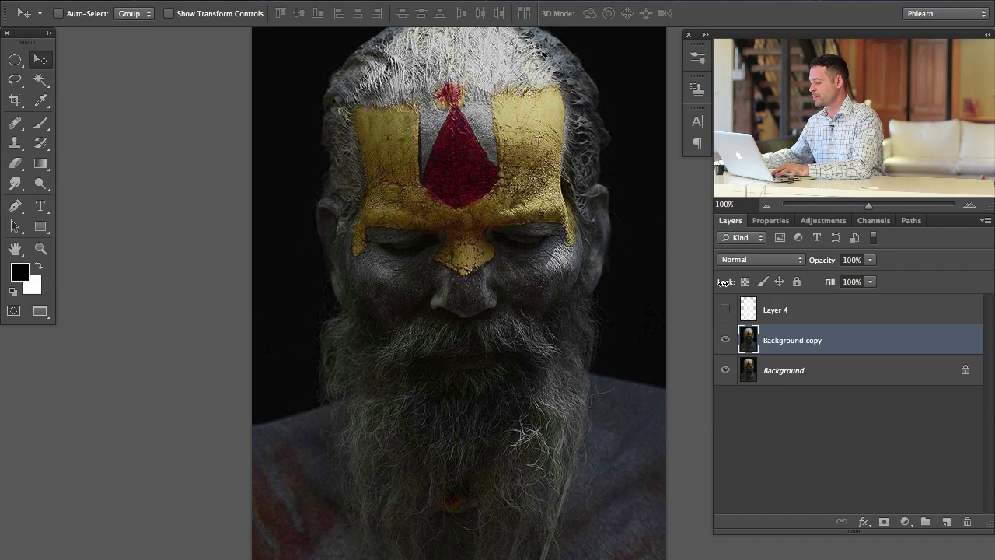
left_click(362, 3)
mouse_move(396, 190)
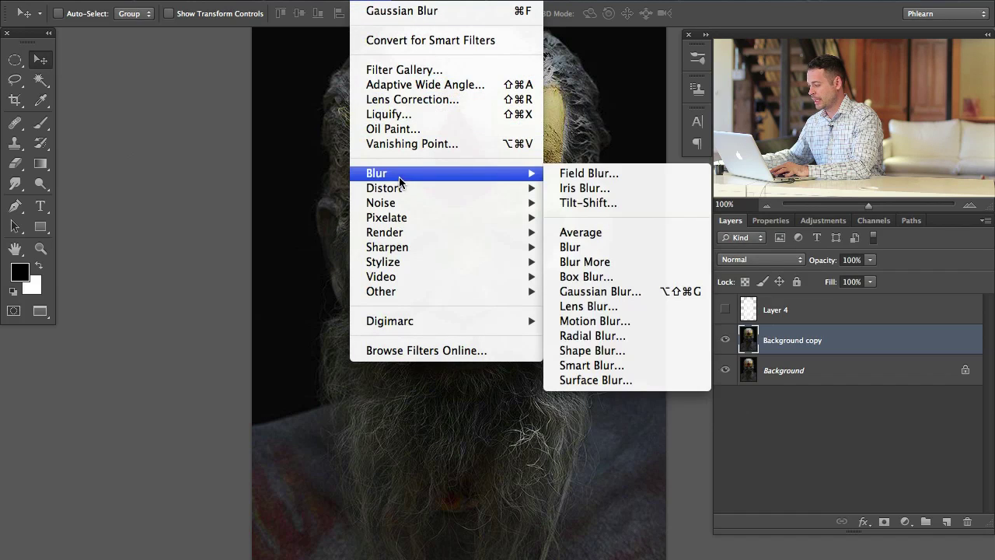
left_click(600, 310)
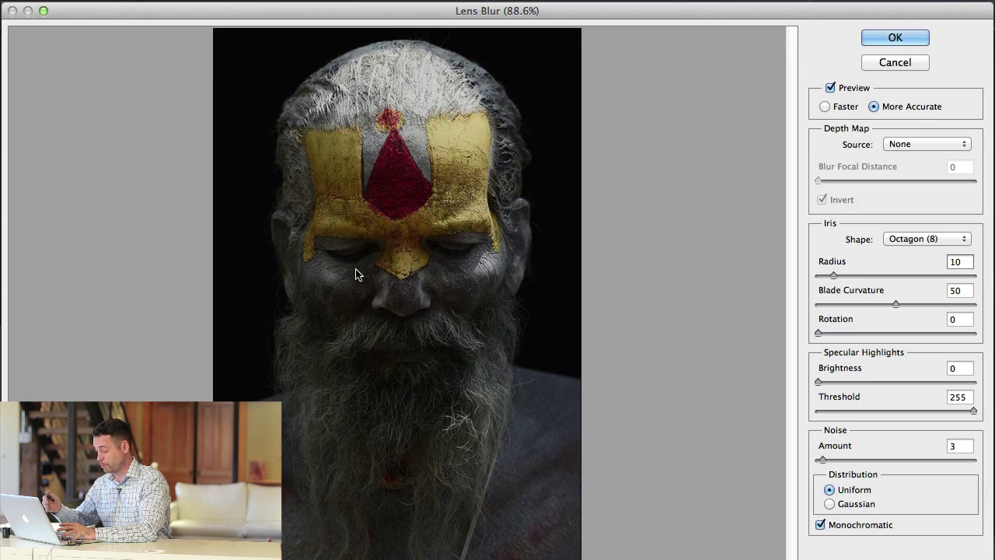
key("super+plus")
key("super+minus")
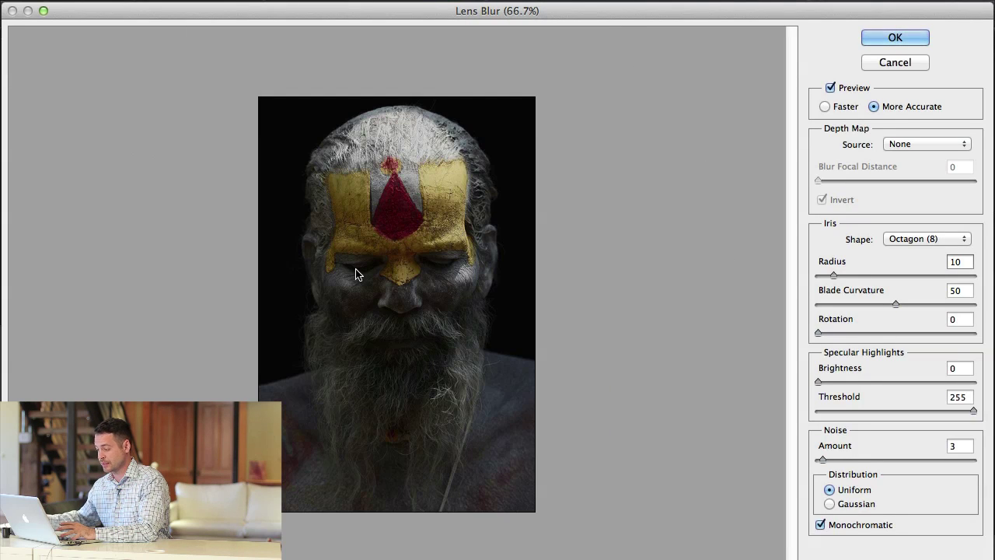
key("super+plus")
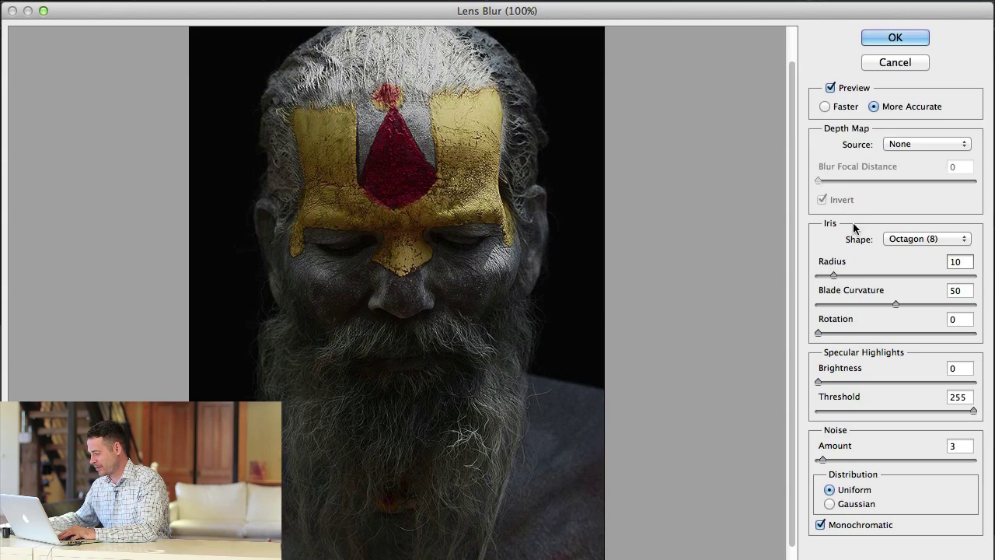
left_click(850, 276)
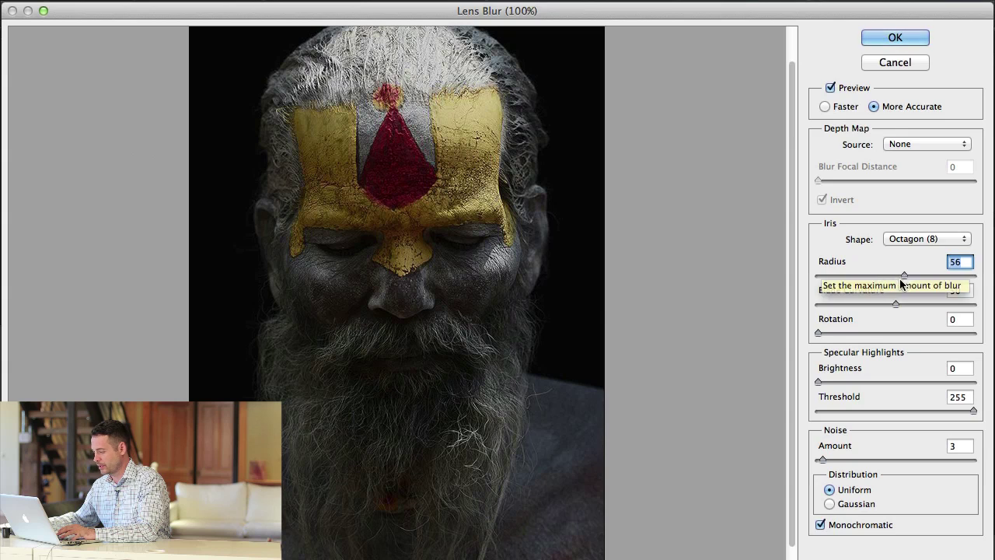
key("Return")
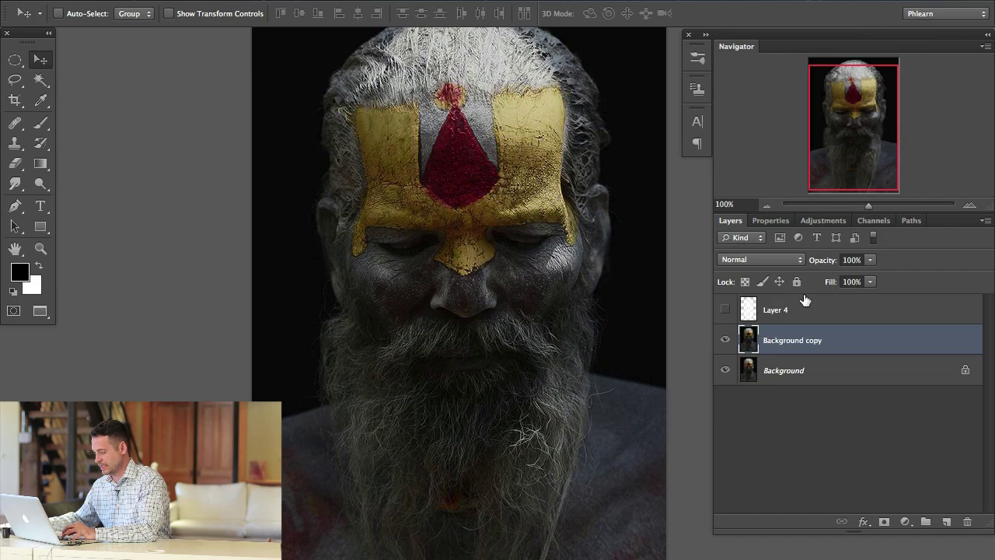
Step: Start a Lens Blur on the Background copy with the depth map source None and an iris radius of 11
left_click(363, 2)
mouse_move(534, 180)
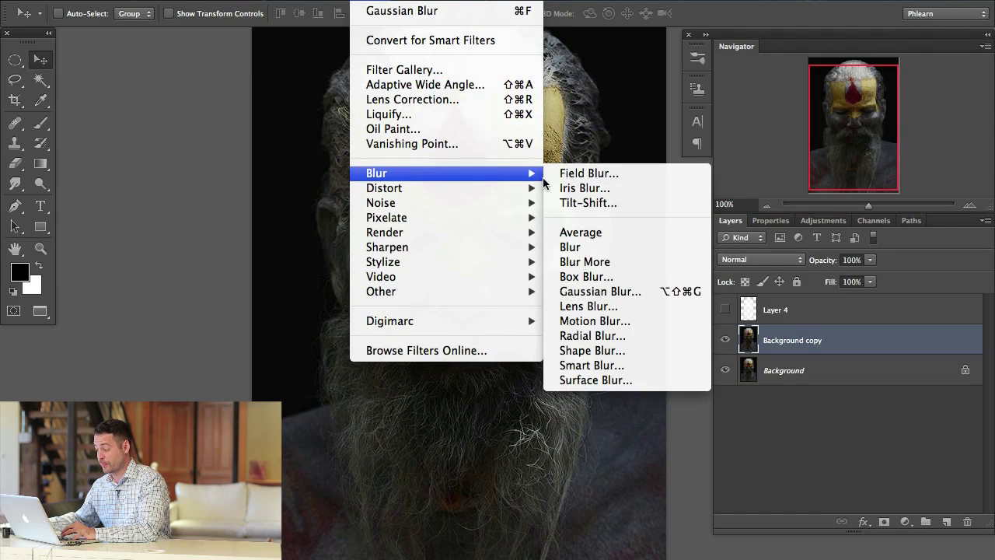
left_click(591, 305)
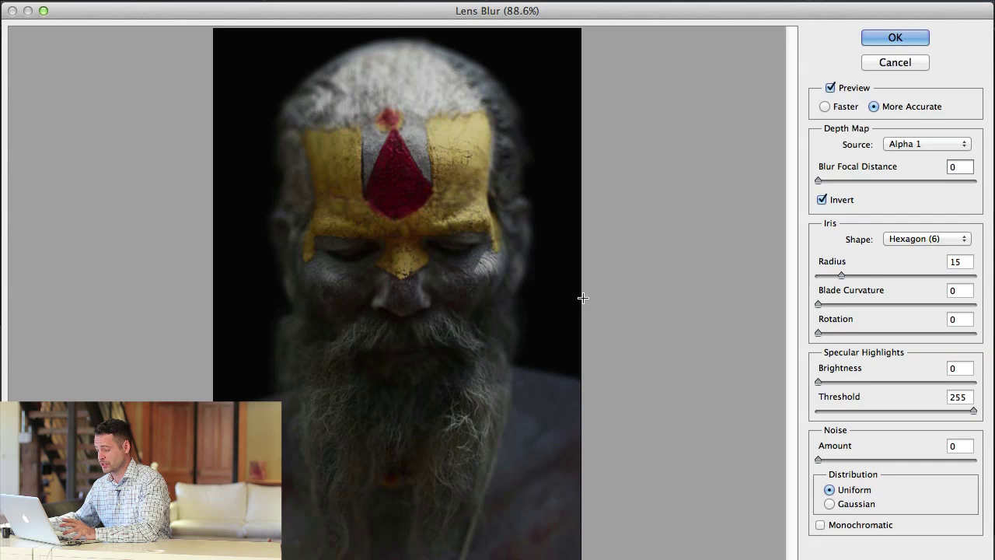
left_click(919, 141)
left_click(902, 104)
mouse_move(854, 274)
left_mouse_down()
mouse_move(916, 275)
mouse_move(828, 279)
mouse_move(870, 271)
left_mouse_up()
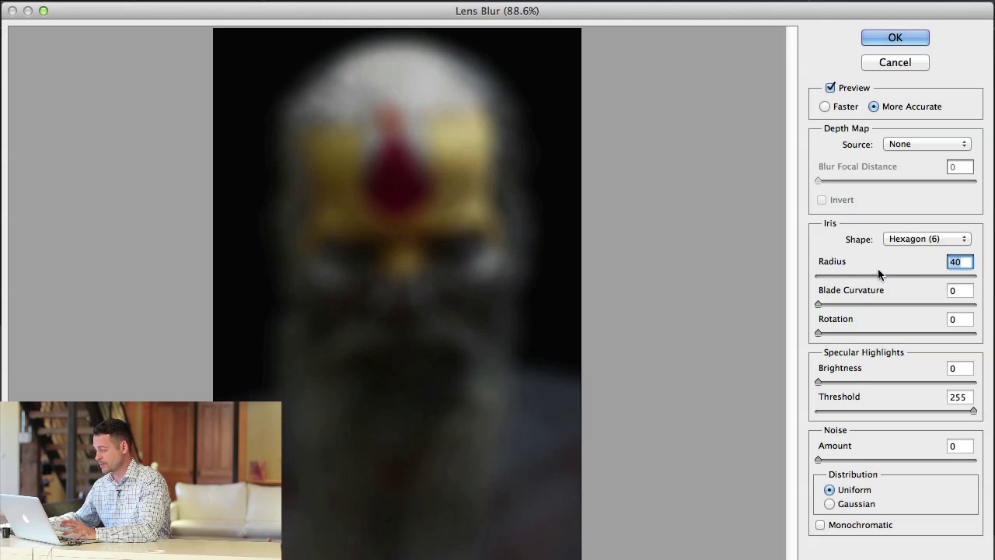
type("0")
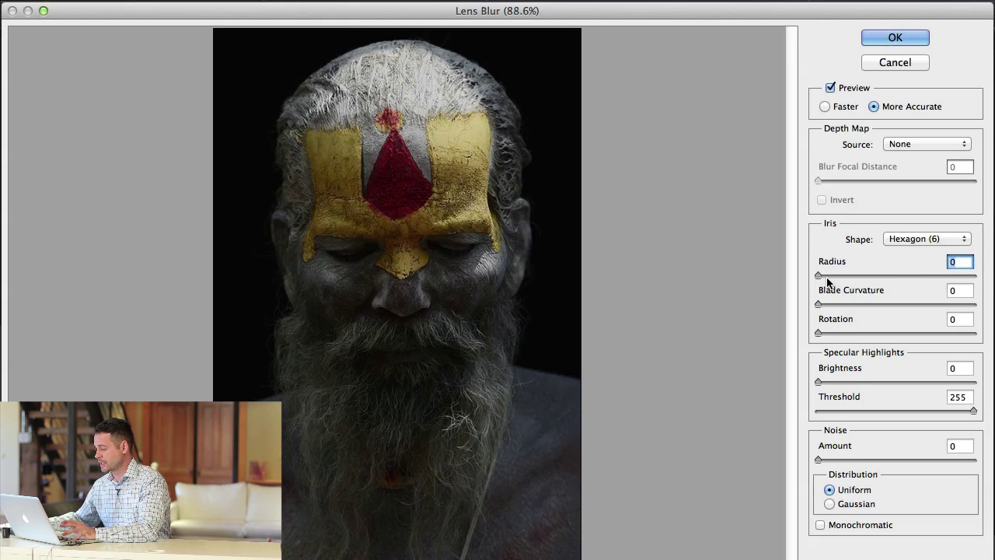
left_click_drag(819, 276, 836, 276)
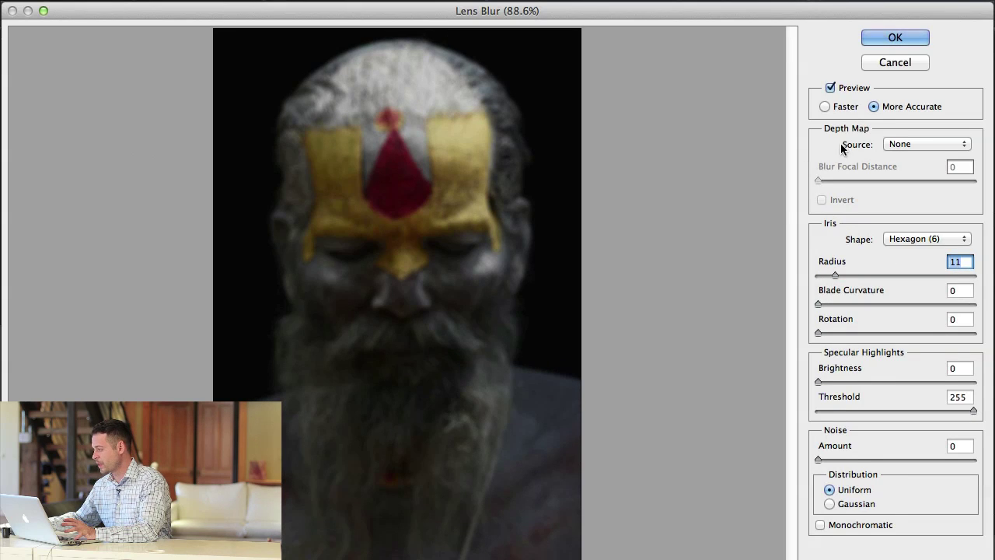
Step: Compare the blurred image with the original and try the Faster preview, ending with More Accurate
left_click(831, 88)
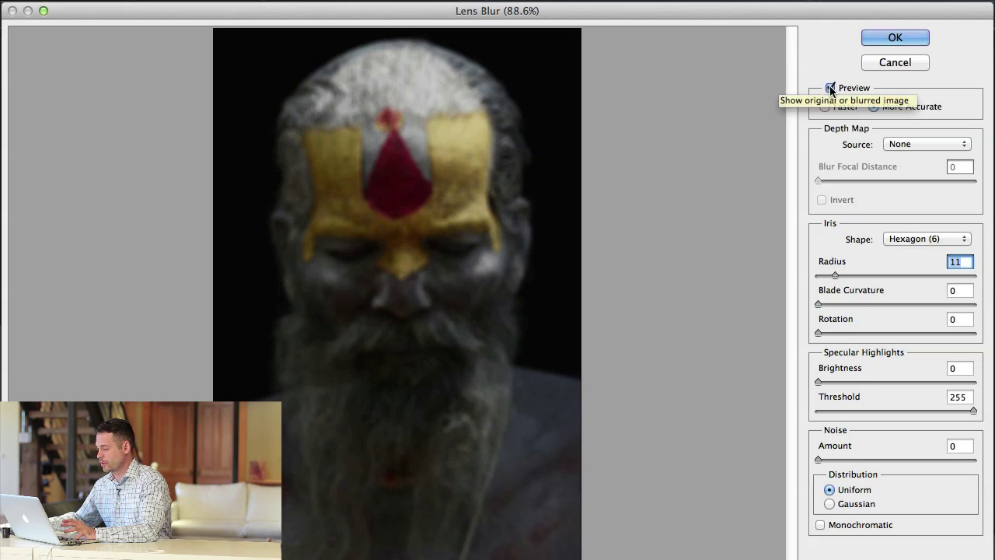
left_click(831, 88)
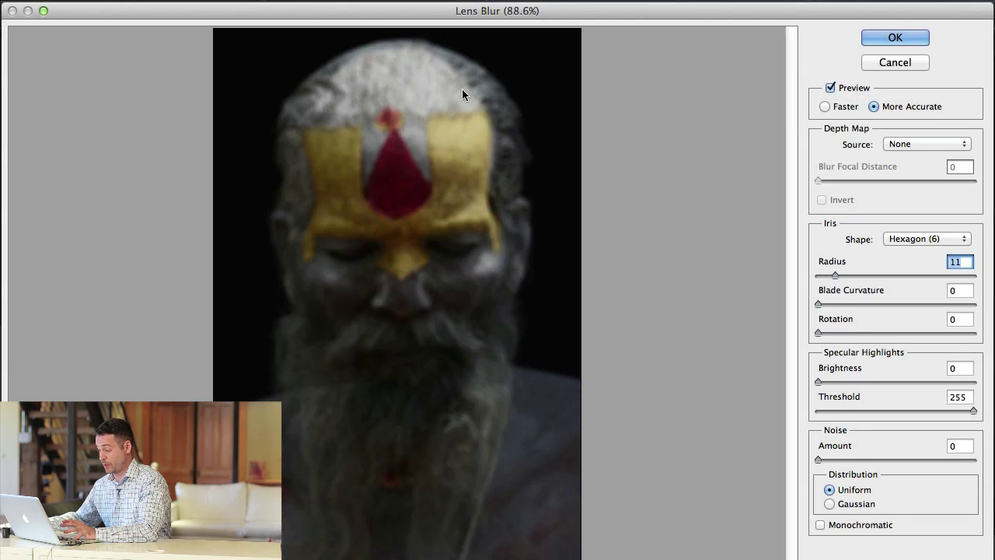
left_click(825, 107)
left_click(875, 106)
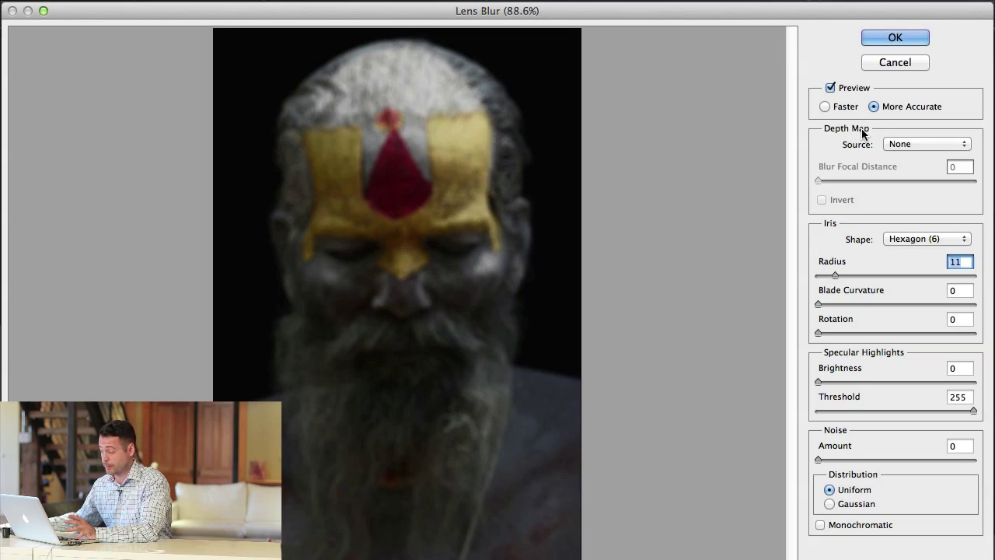
Step: Set the Lens Blur depth map source to Alpha 1 with Invert enabled and the iris radius to 27
left_click(902, 147)
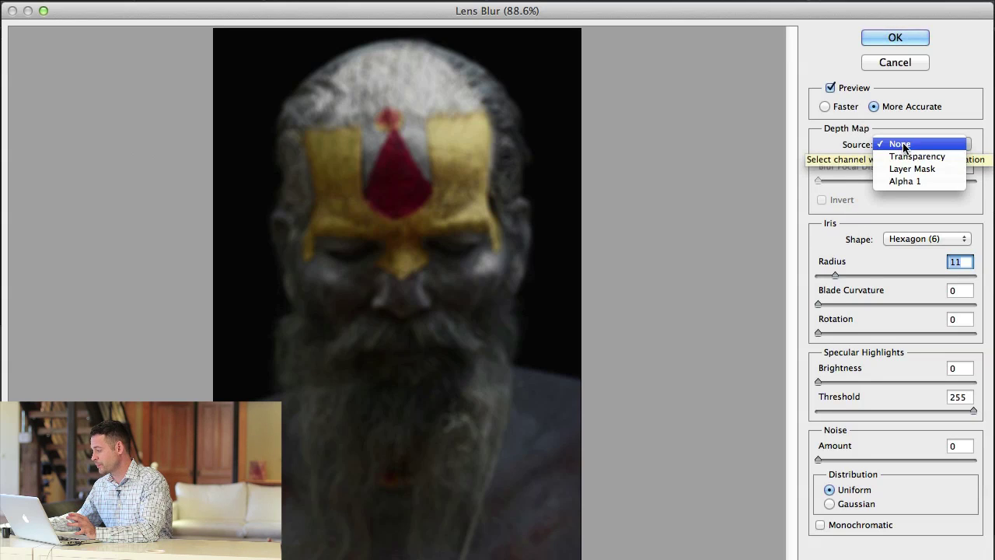
left_click(905, 182)
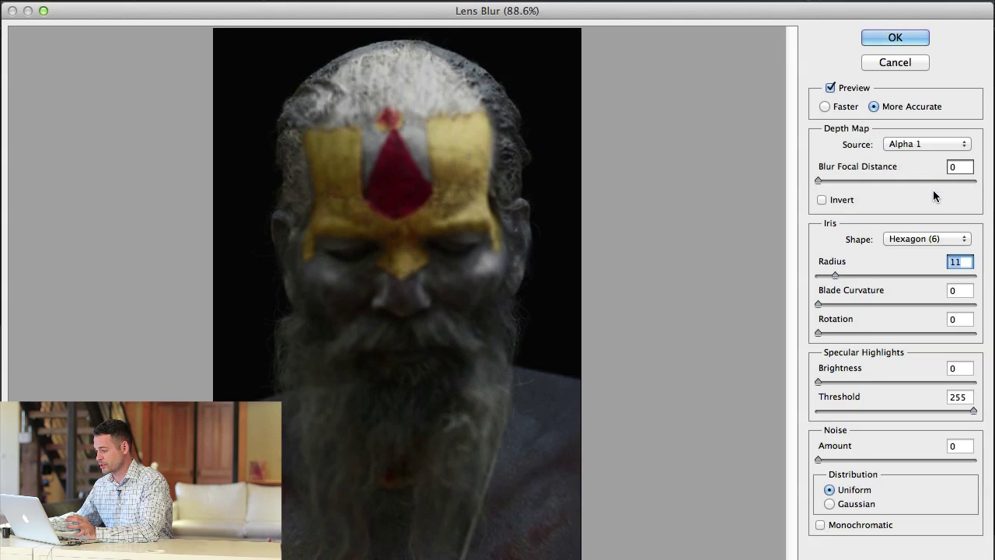
left_click_drag(848, 273, 860, 269)
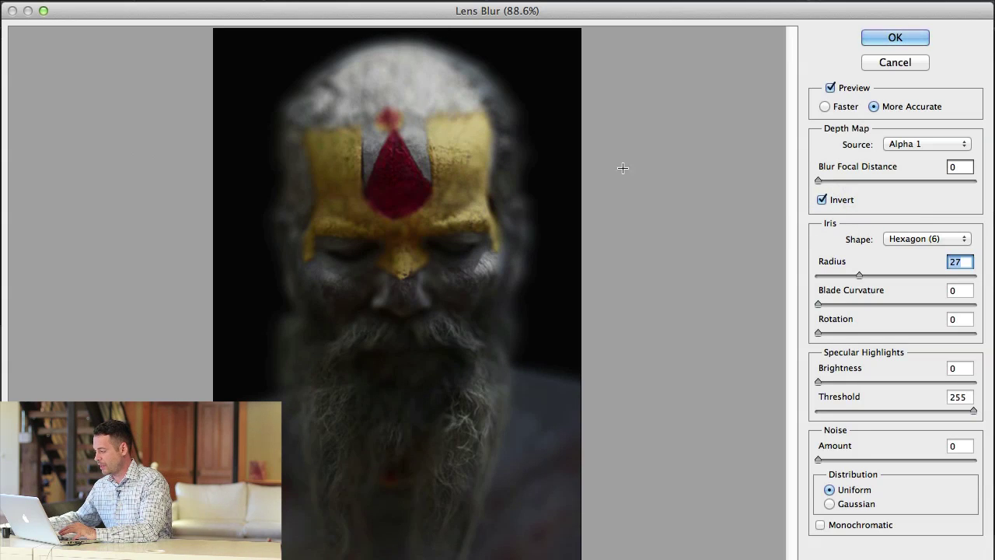
Step: Try iris radii including 17 and 58 to judge the blur on the portrait, and set the radius to 13
left_click_drag(853, 275, 904, 275)
left_click(918, 275)
left_click(865, 276)
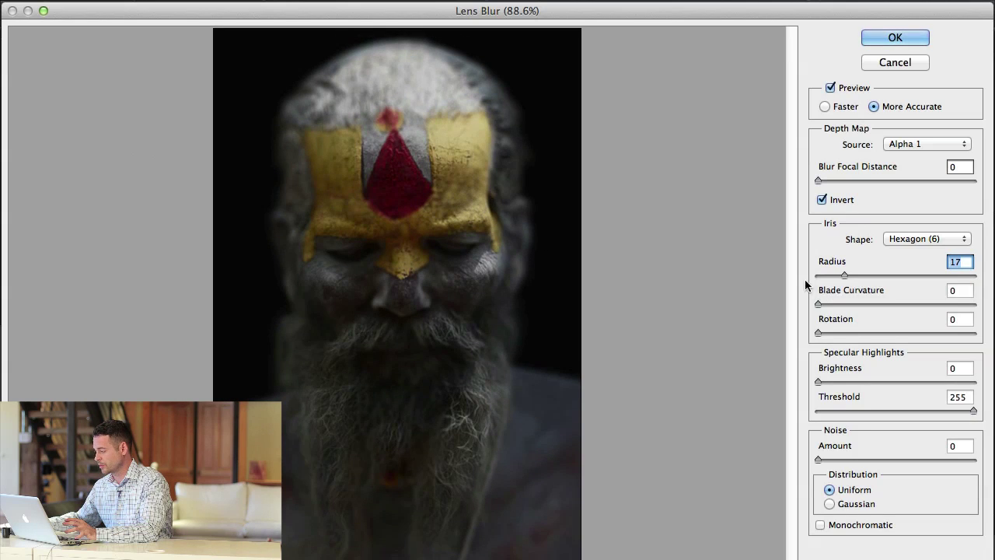
left_click(910, 275)
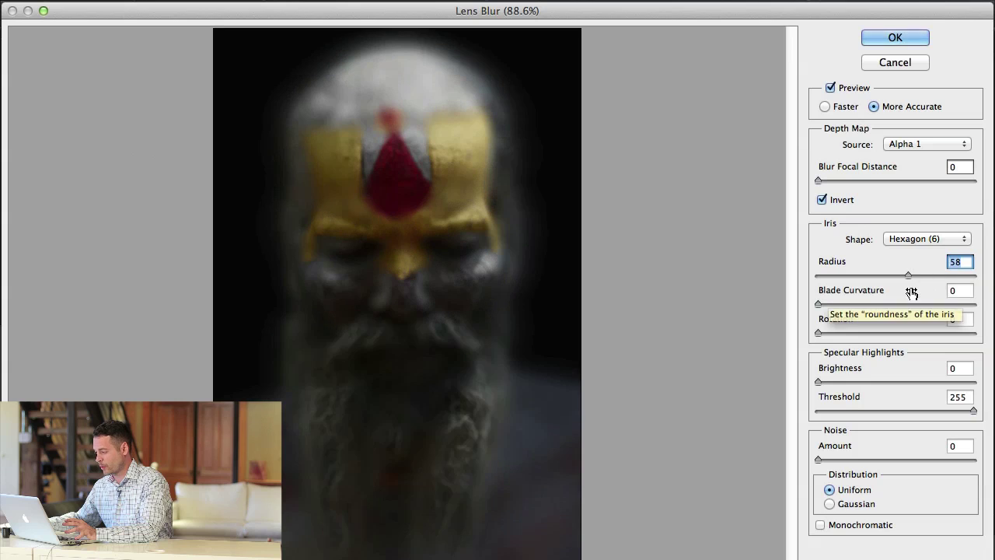
mouse_move(845, 277)
left_mouse_down()
mouse_move(809, 274)
mouse_move(852, 273)
mouse_move(841, 273)
left_mouse_up()
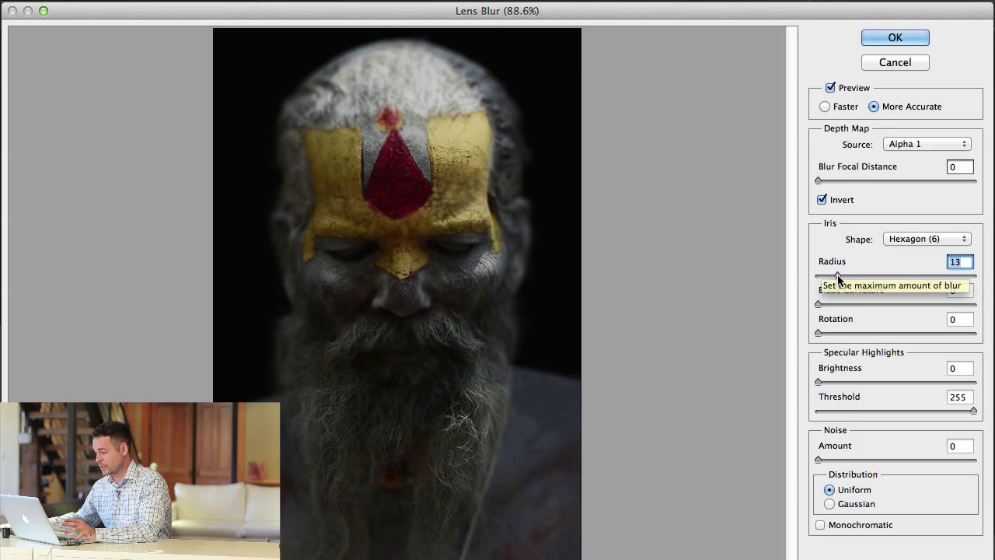
left_click_drag(838, 277, 844, 276)
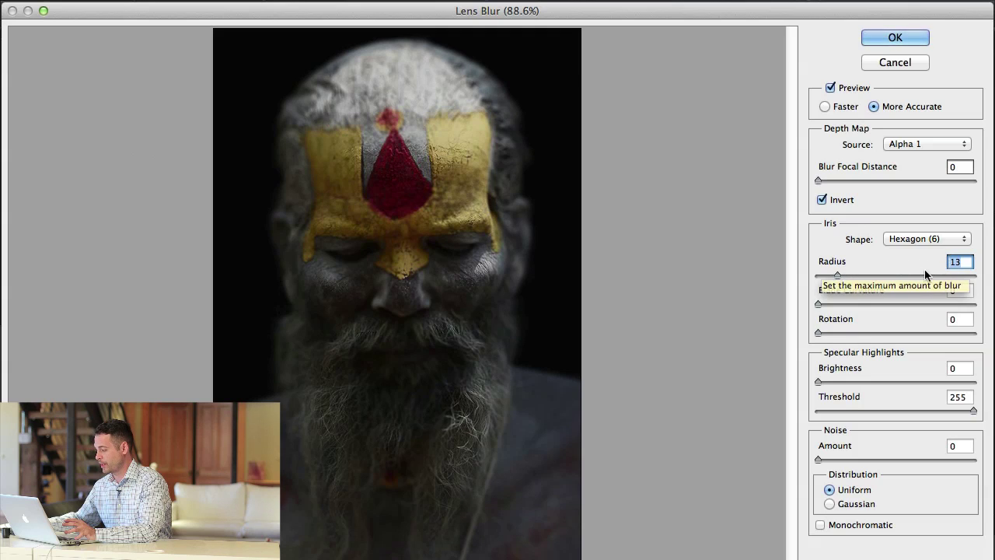
Step: Try a blade curvature of 63 and the Octagon iris shape, returning to 0 and Hexagon
left_click(916, 302)
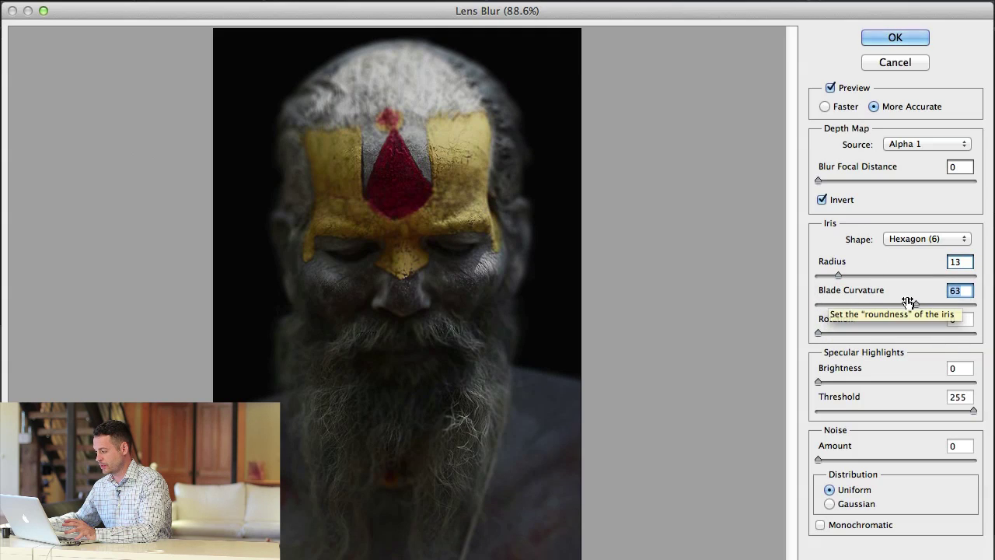
left_click_drag(906, 302, 810, 303)
left_click(907, 241)
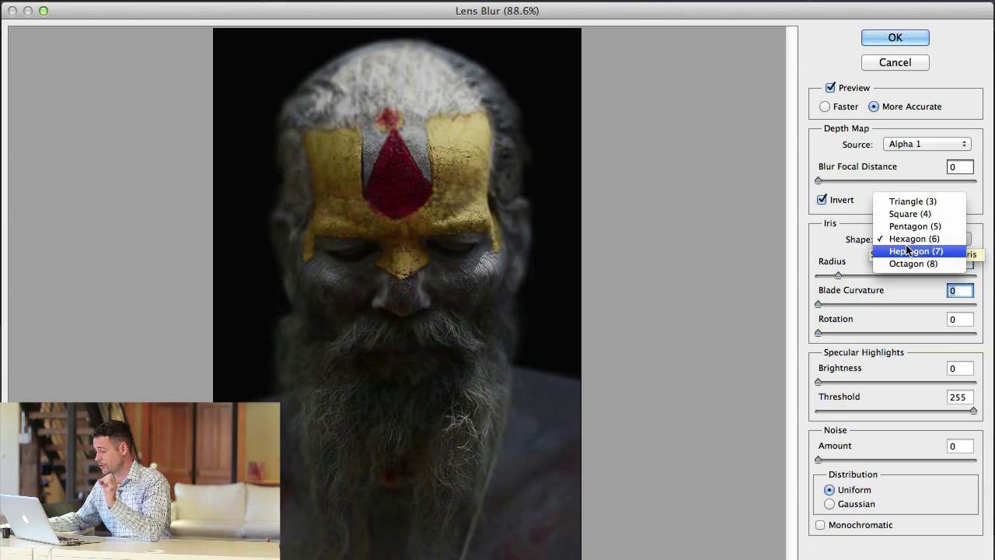
left_click(913, 264)
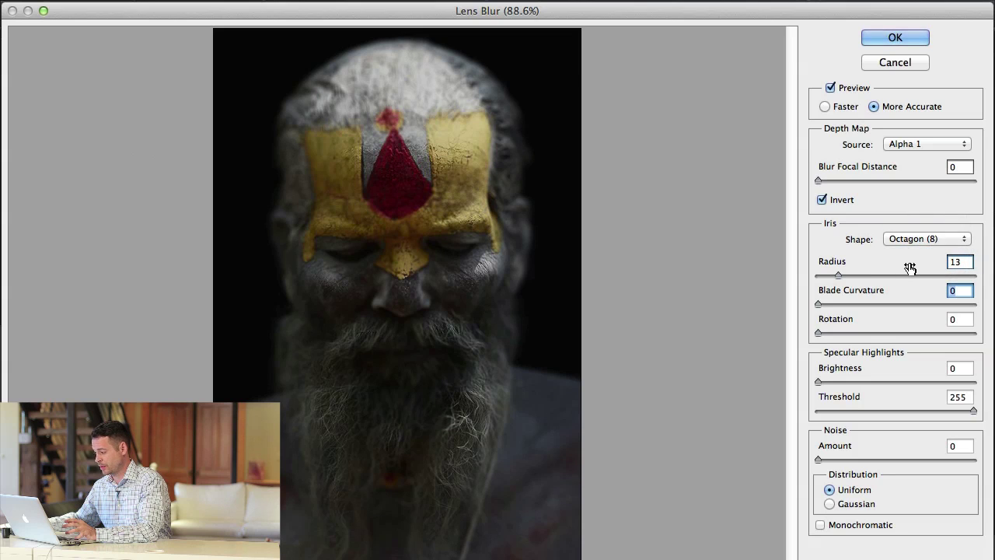
left_click(901, 239)
left_click(911, 212)
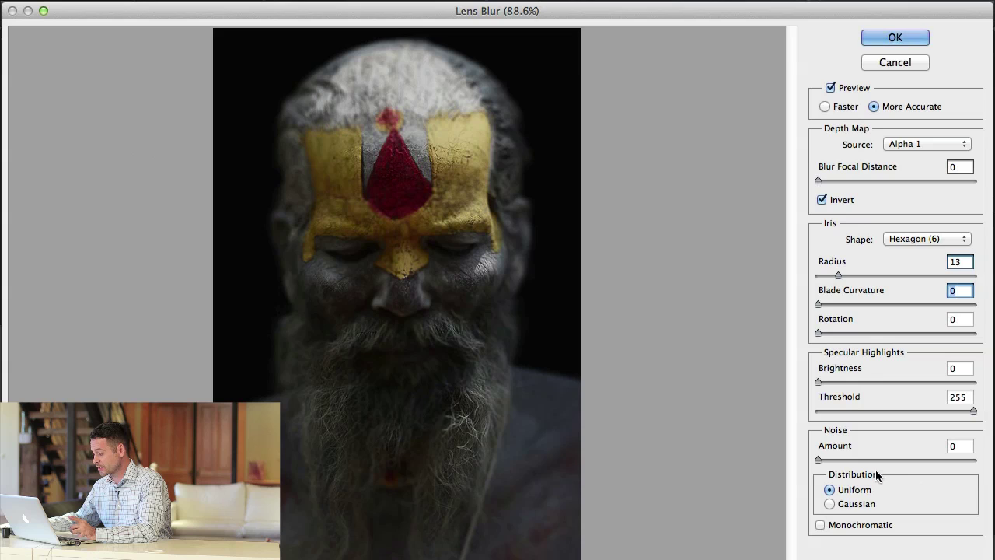
Step: Add a small amount of monochromatic Gaussian noise and apply the Lens Blur to the Background copy
left_click(839, 503)
left_click(828, 522)
left_click(958, 446)
key("Up")
key("Up")
key("Up")
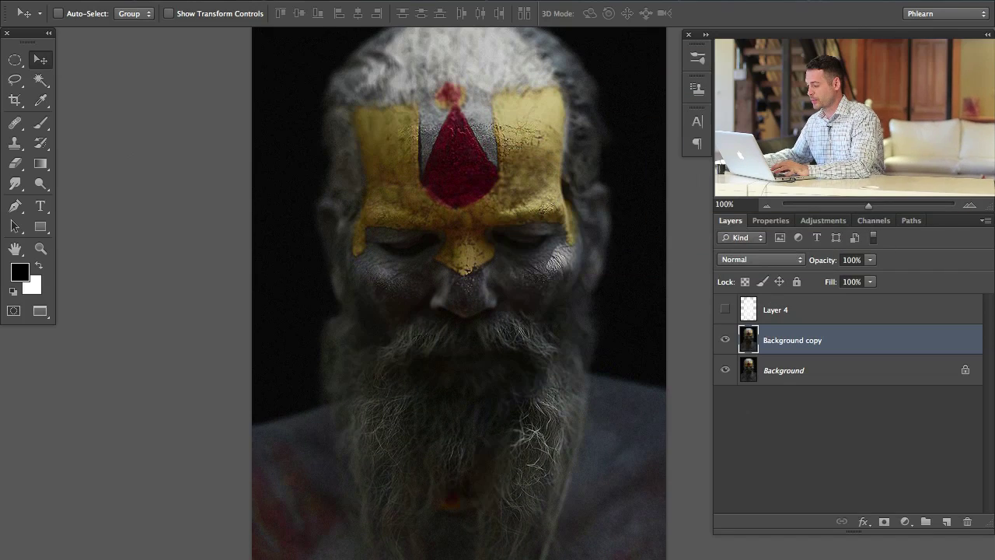
Step: Toggle the Background copy repeatedly to compare the blurred and original portrait, including a close-up of the eyes, nose and mustache
left_click(726, 340)
left_click(725, 340)
left_click(725, 339)
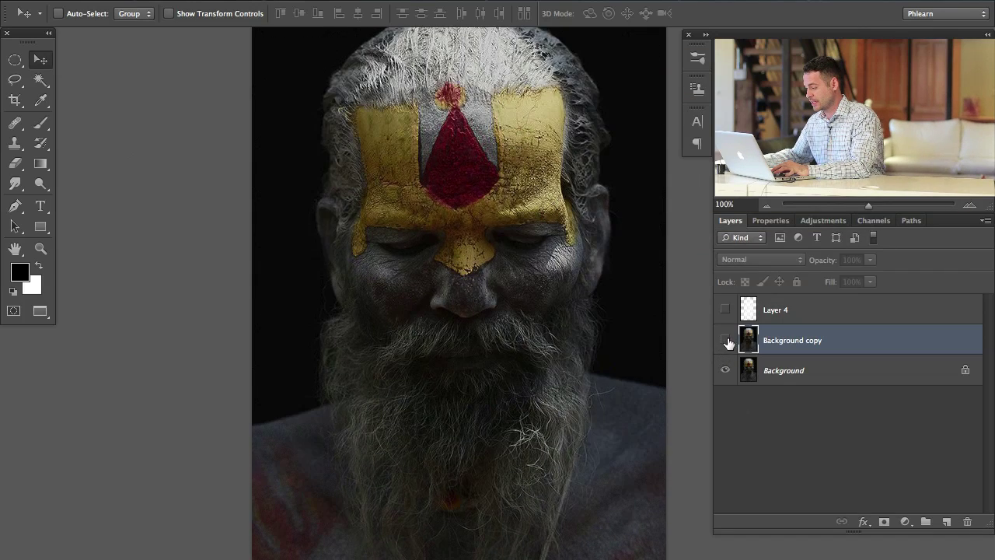
left_click(725, 339)
key("ctrl+plus")
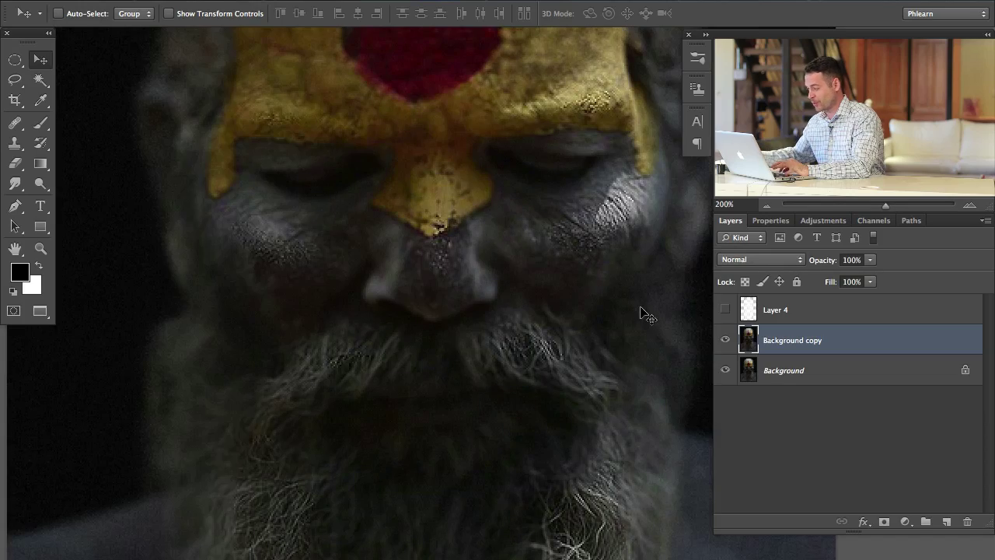
left_click_drag(593, 284, 546, 346)
left_click(725, 340)
left_click(724, 339)
left_click(724, 340)
left_click(724, 340)
left_click(725, 340)
left_click(725, 340)
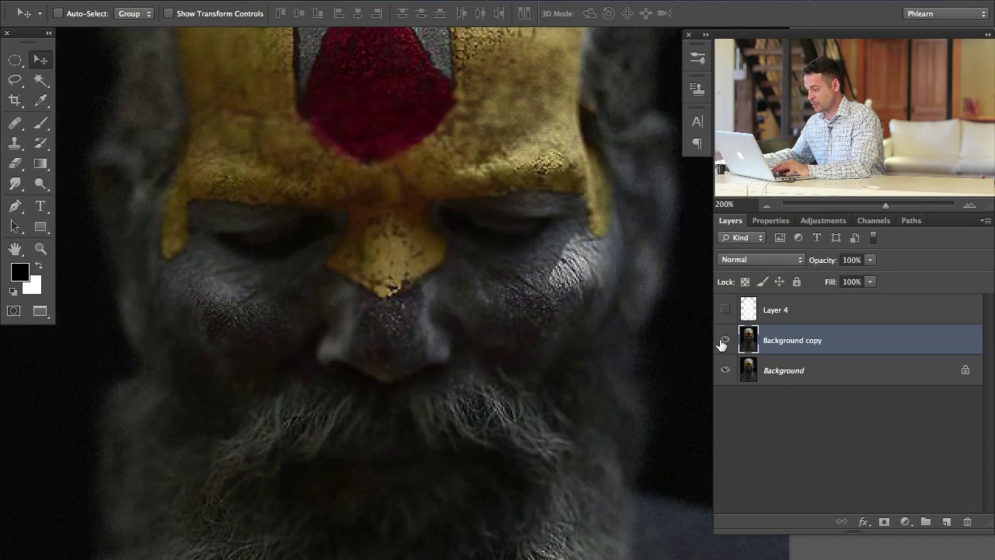
Step: Compare the blur with the original again at 100% magnification, leaving the Background copy visible
key("ctrl+minus")
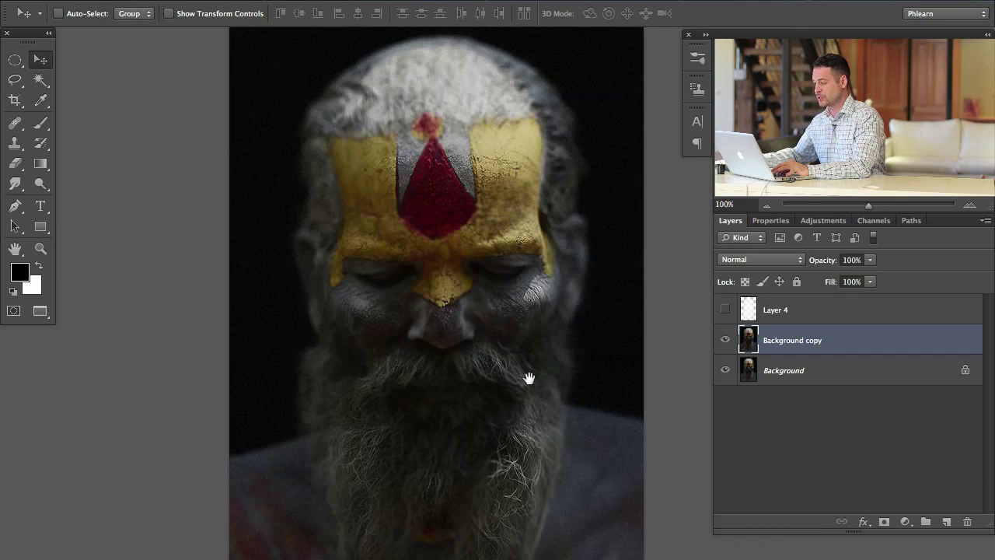
left_click_drag(533, 382, 539, 311)
left_click(724, 340)
left_click(725, 341)
left_click(724, 344)
left_click(724, 345)
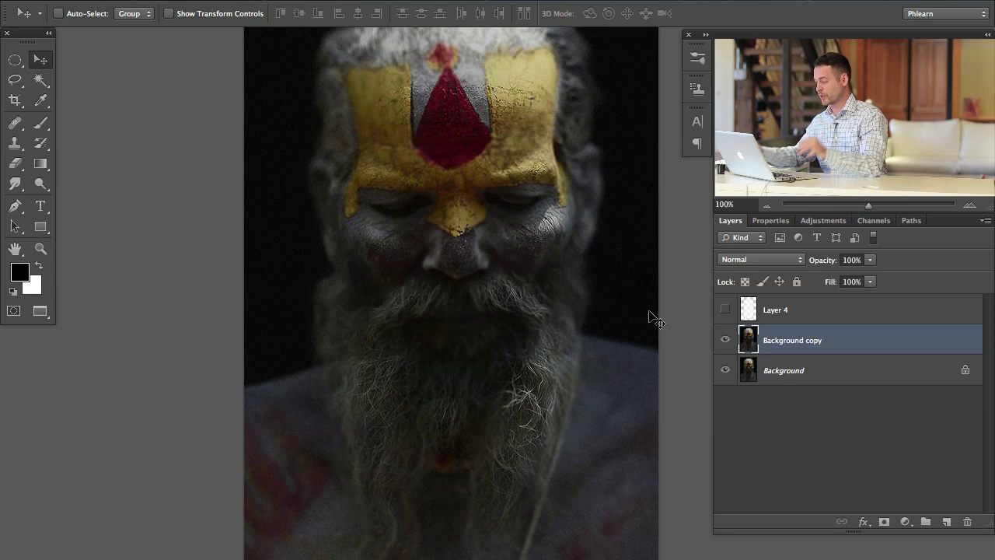
Step: Examine the light zones on Layer 4 and the Alpha 1 channel, returning to the layers with Layer 4 hidden
left_click(725, 309)
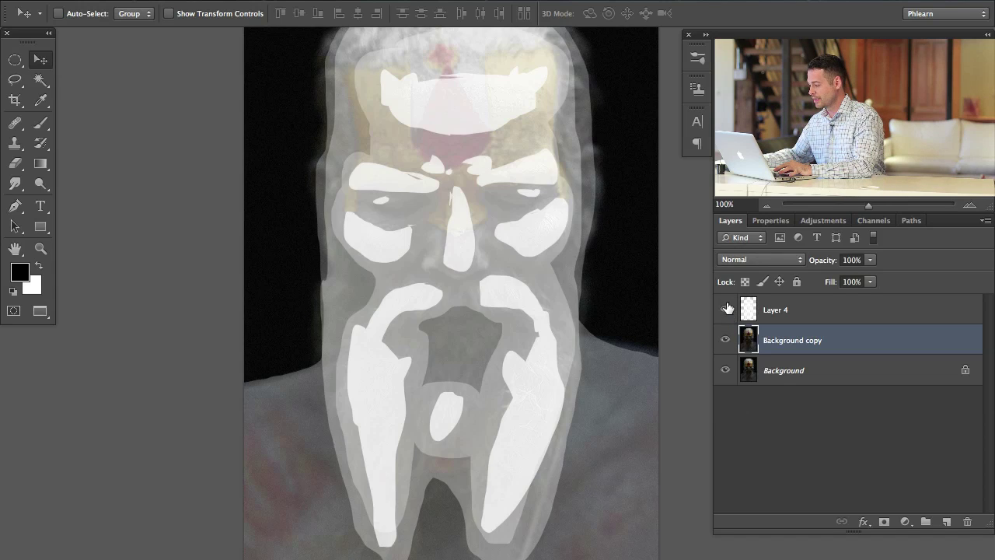
left_click(726, 309)
left_click(874, 220)
left_click(824, 359)
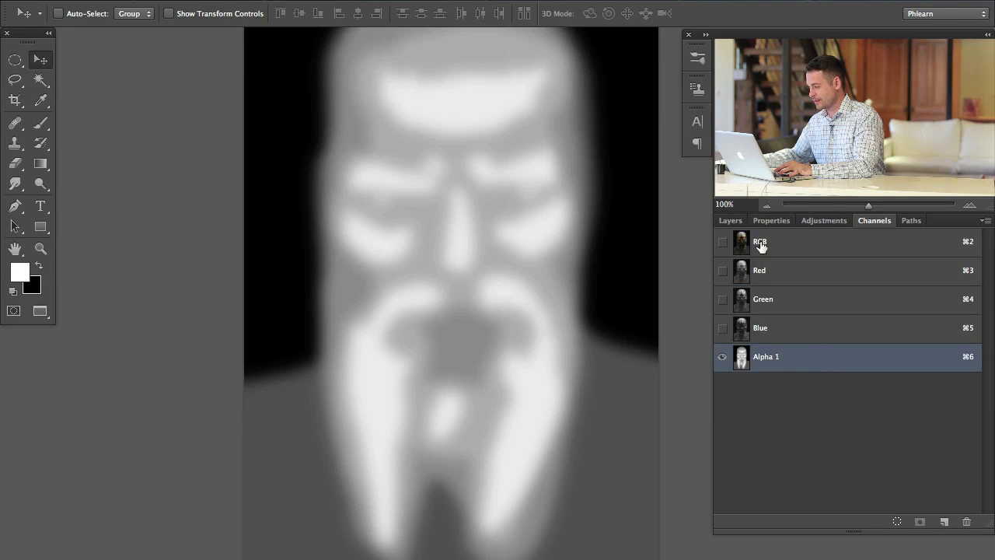
left_click(730, 221)
left_click(792, 355)
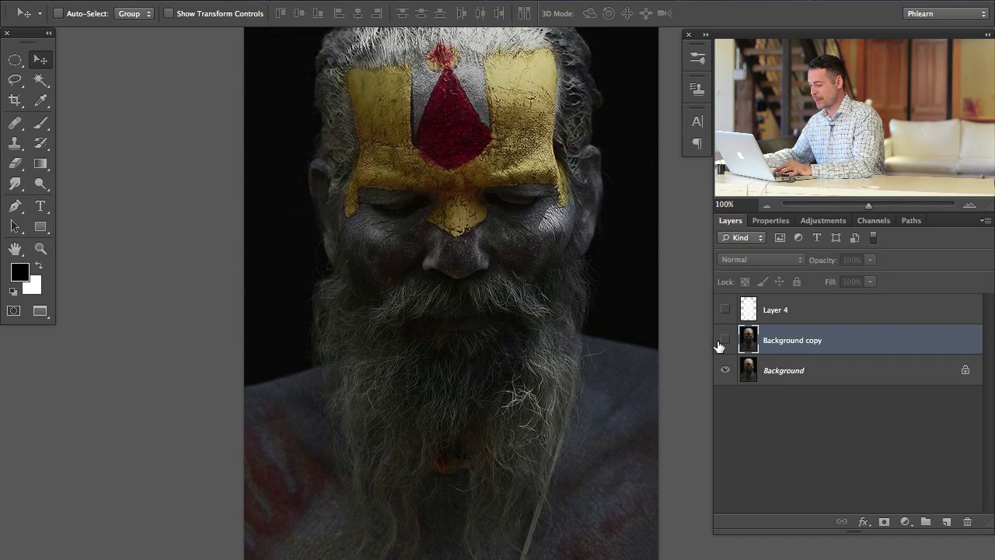
Step: Compare the face and beard with and without the blurred Background copy
scroll(630, 363, "up", 4)
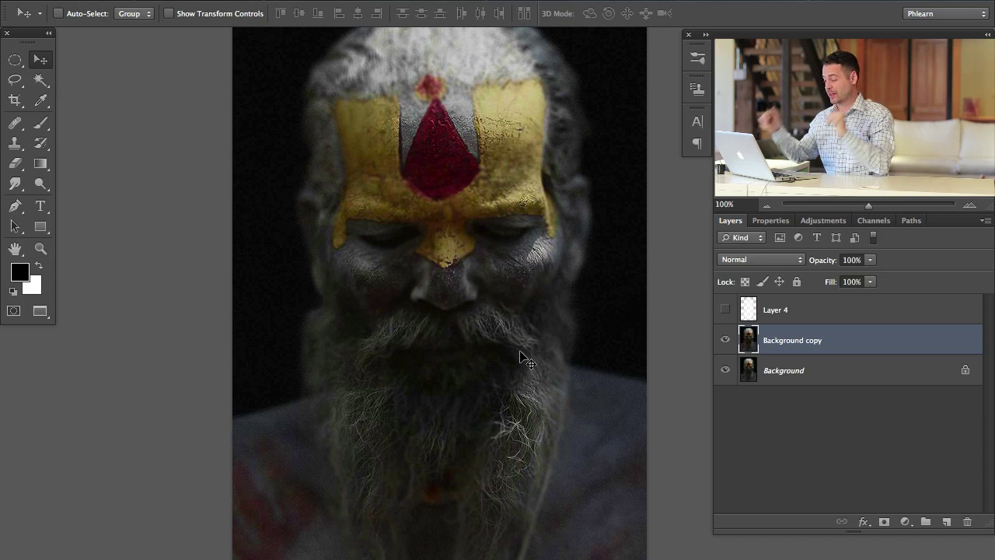
left_click(725, 340)
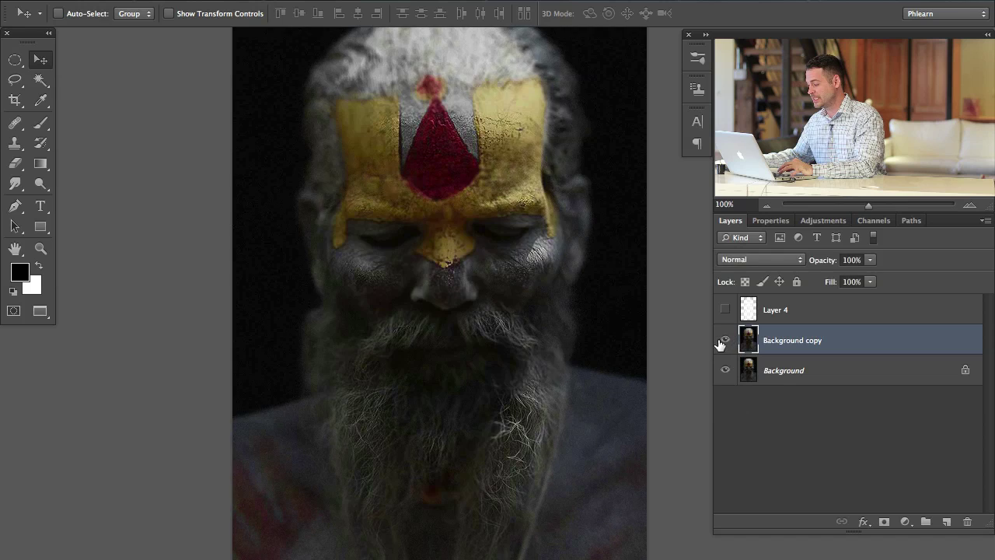
mouse_move(561, 372)
left_mouse_down()
mouse_move(567, 388)
mouse_move(564, 380)
left_mouse_up()
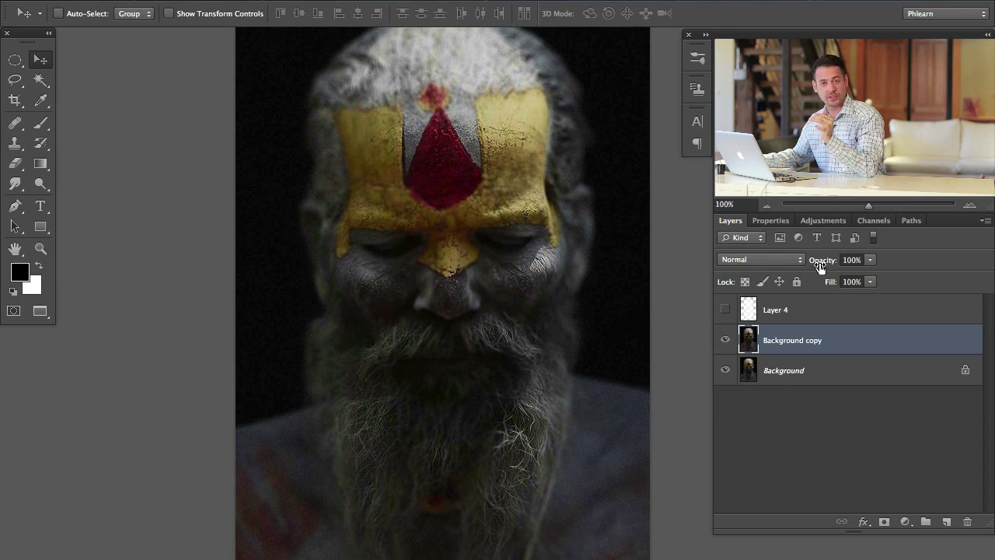
Step: Try a 66% opacity on the Background copy, inspect the beard up close, and restore the opacity to 100%
mouse_move(813, 265)
left_mouse_down()
mouse_move(823, 266)
mouse_move(802, 266)
left_mouse_up()
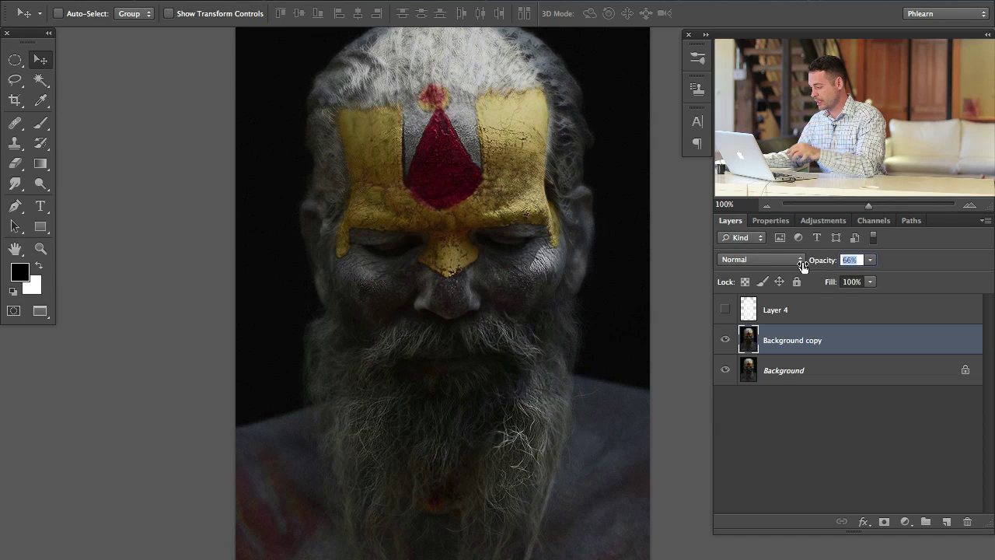
key("ctrl+plus")
key("ctrl+plus")
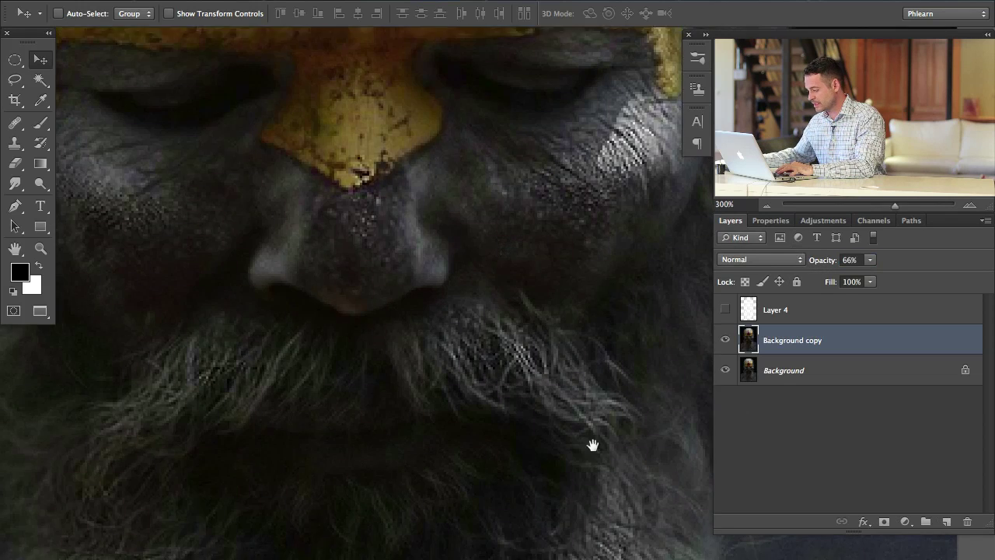
left_click_drag(622, 500, 473, 229)
left_click(726, 340)
left_click(727, 342)
left_click_drag(826, 264, 933, 251)
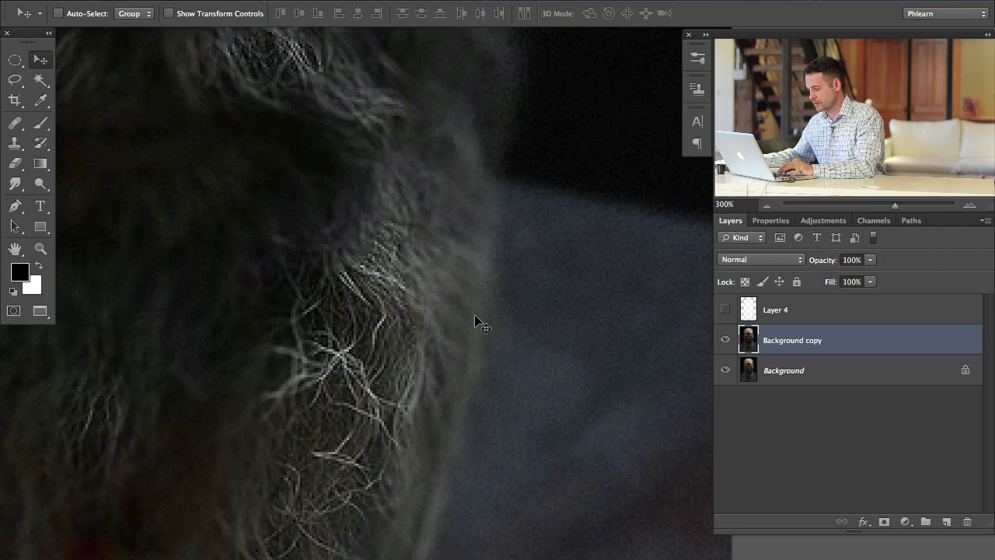
Step: Examine the blurred result from the whole portrait down to the beard at 200%, comparing it with the original
key("super+0")
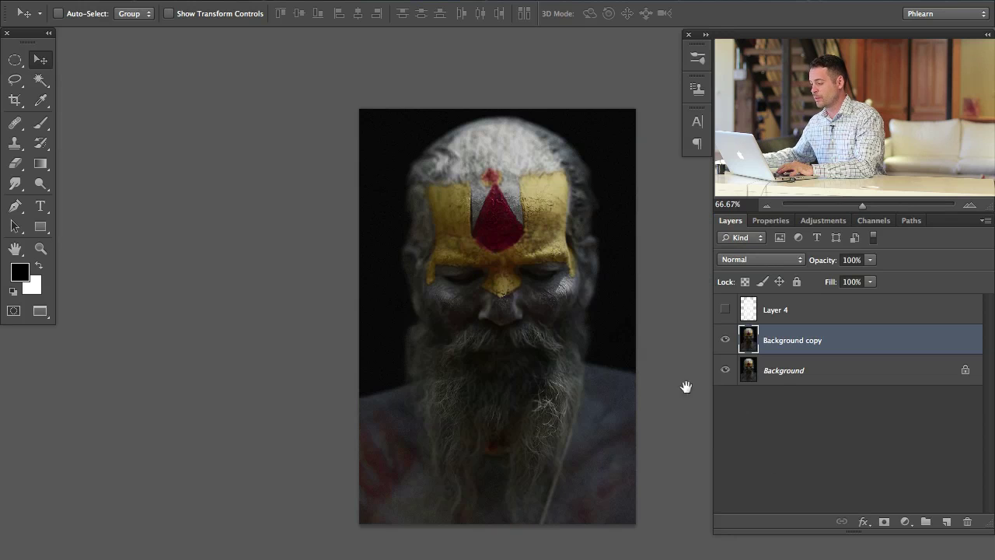
left_click(491, 296, "super")
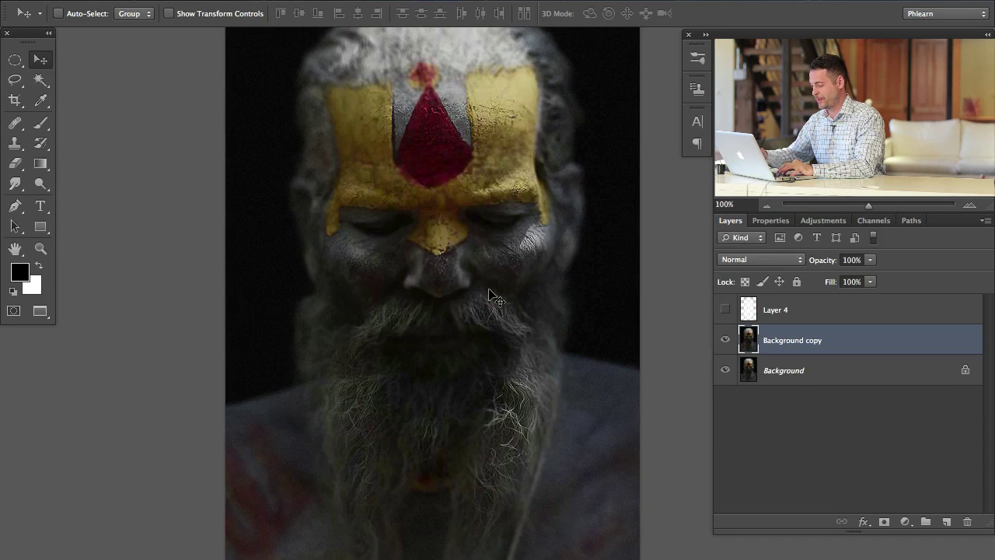
left_click(724, 340)
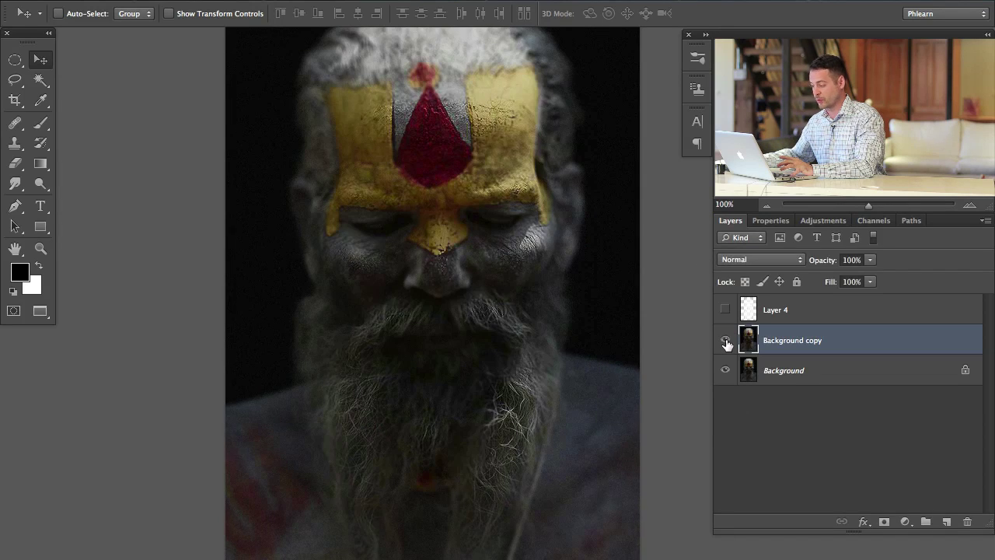
left_click(371, 314, "super")
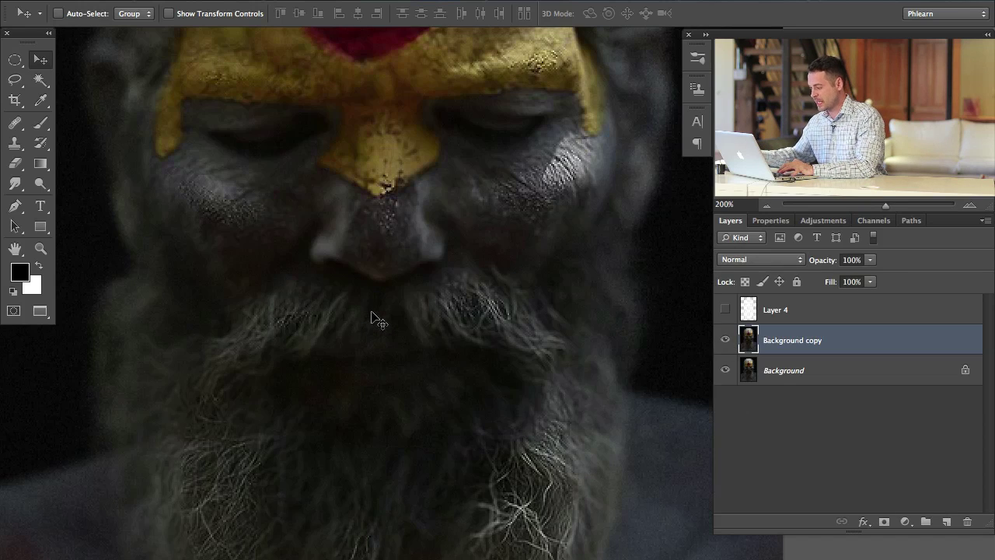
scroll(506, 293, "down", 3)
scroll(507, 293, "right", 3)
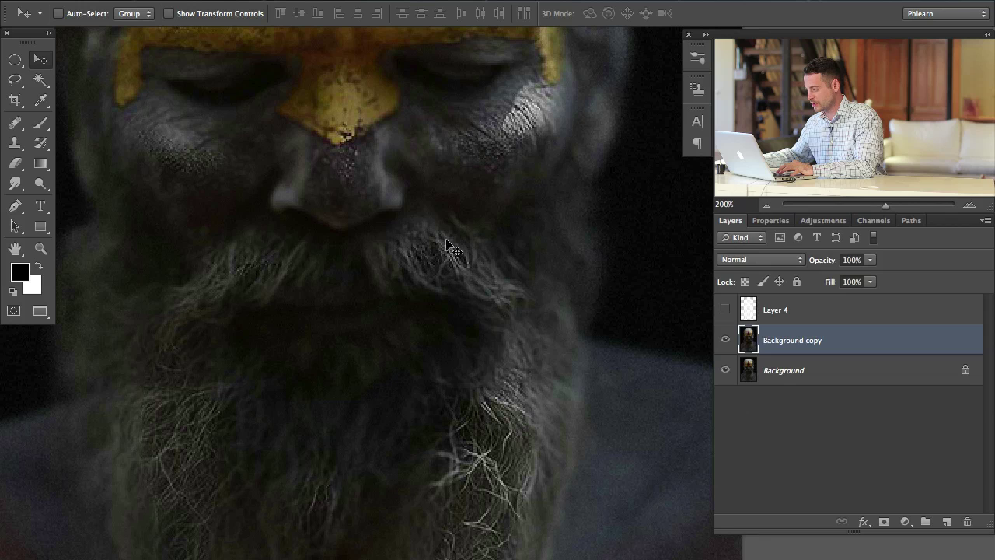
left_click(726, 342)
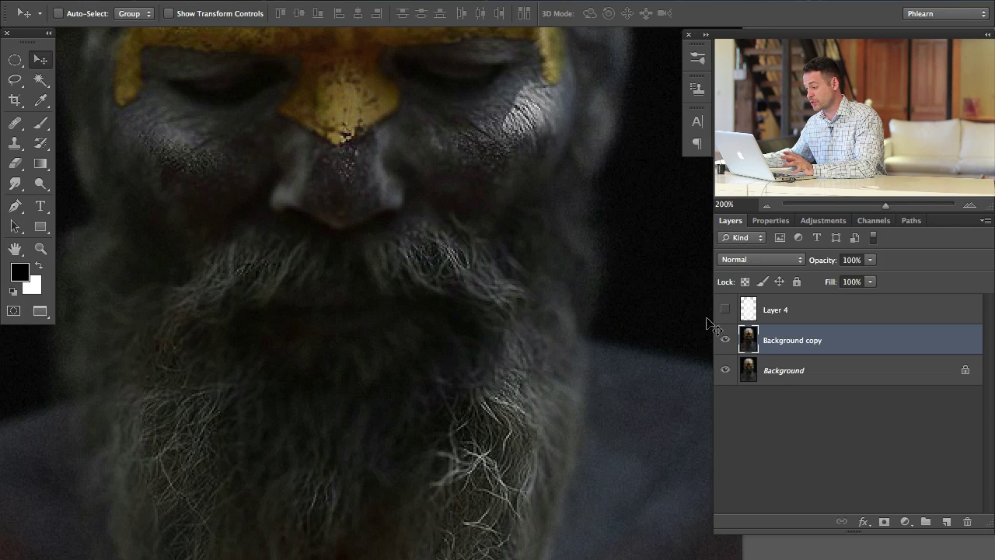
scroll(502, 396, "up", 3)
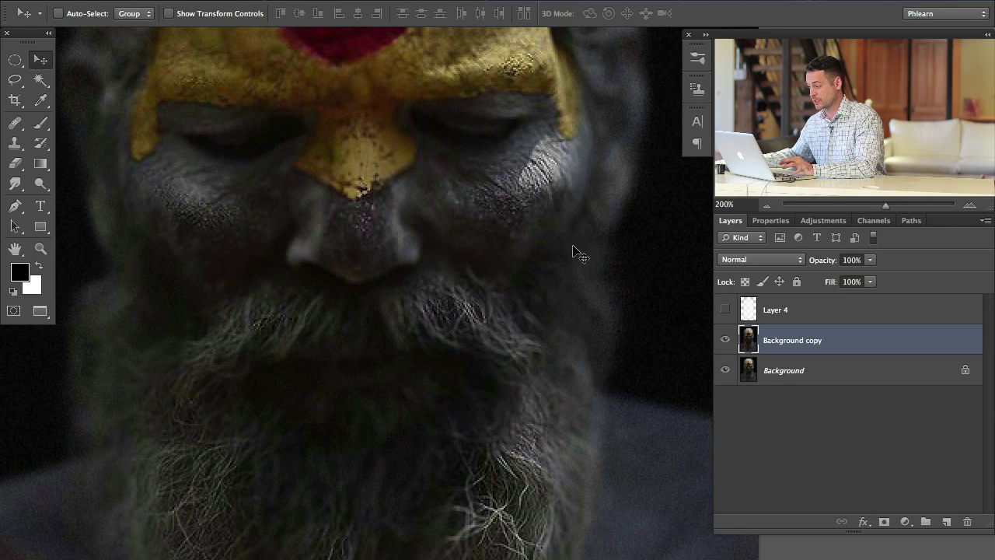
Step: Apply a Gaussian Blur with a 0.3-pixel radius to the Background copy and compare the result with the original
key("ctrl+alt+f")
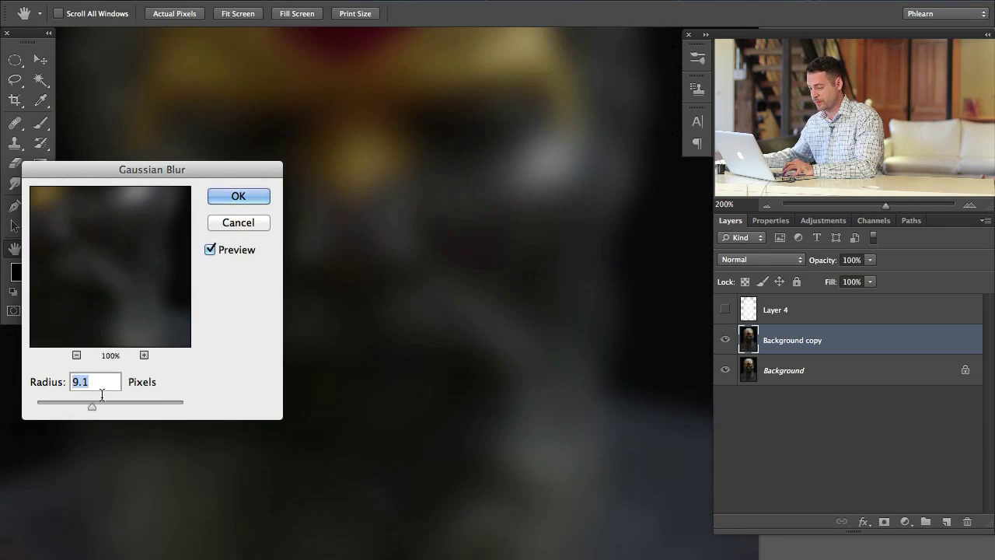
left_click_drag(45, 404, 38, 402)
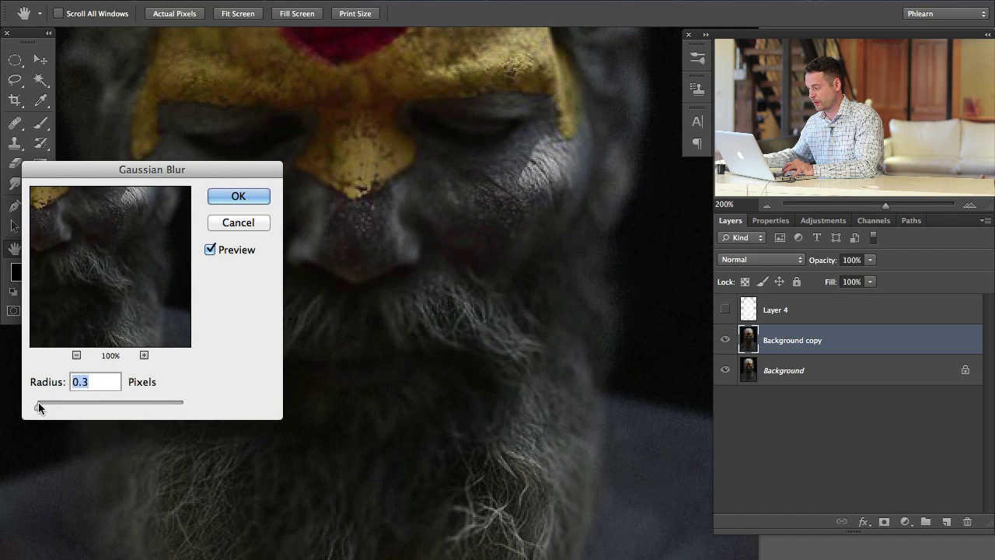
key("super+minus")
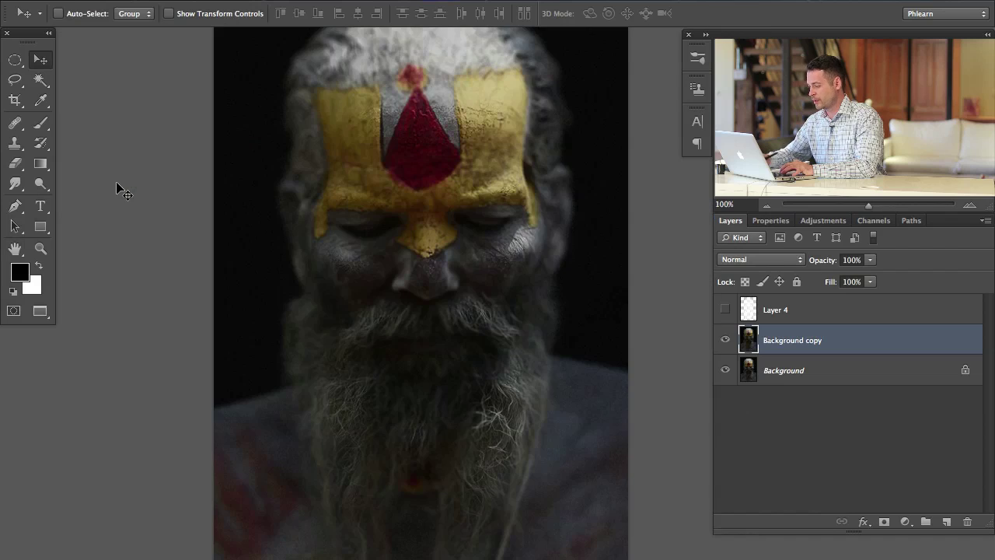
left_click(724, 339)
left_click(724, 340)
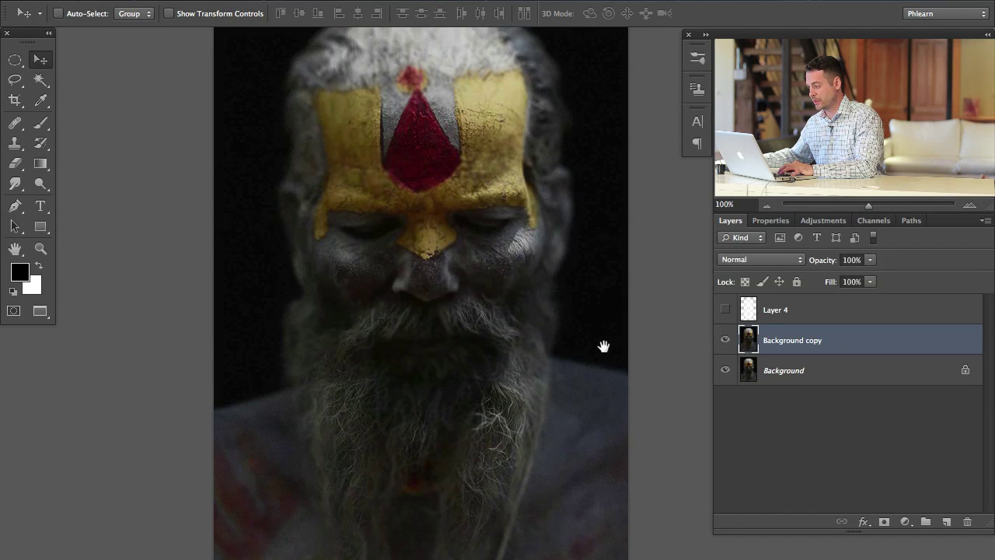